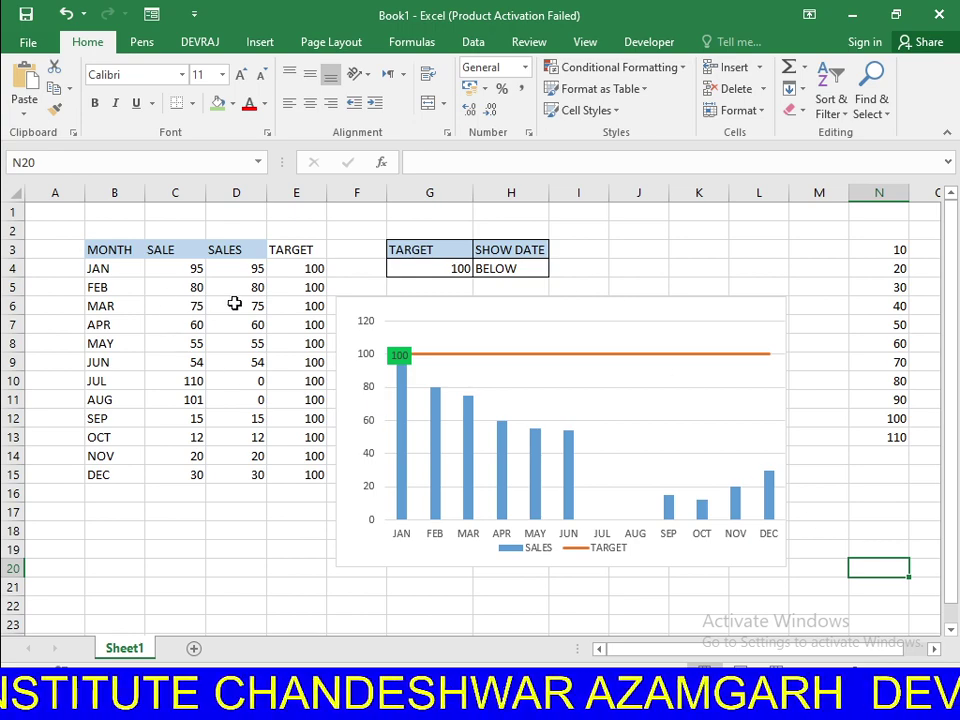
Highlight the MONTH, SALE, SALES and TARGET columns of the table in turn
left_click_drag(120, 268, 103, 480)
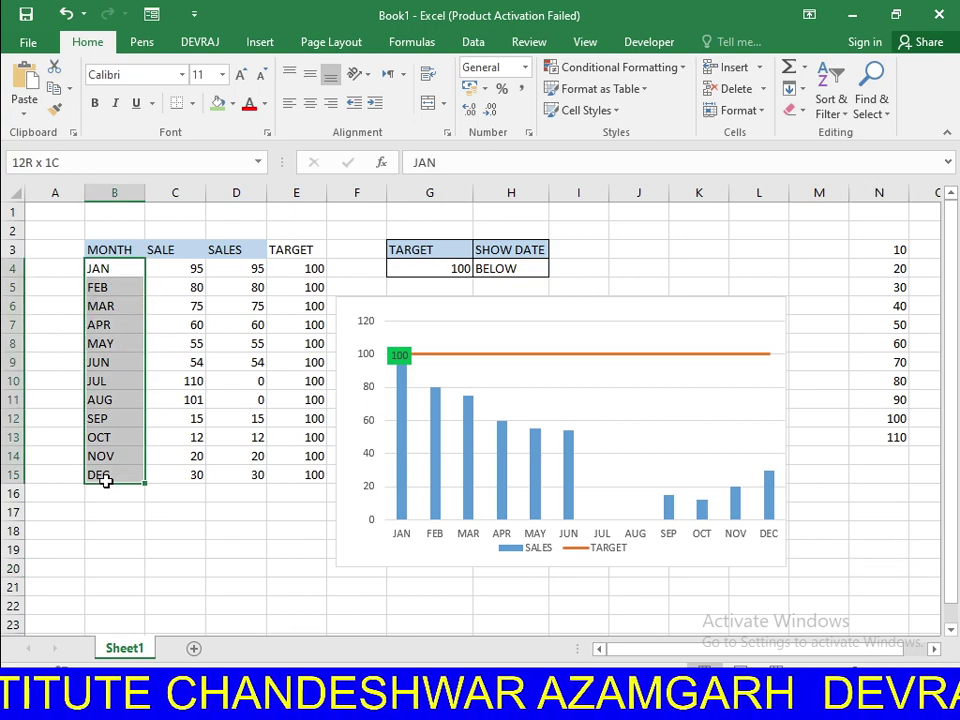
left_click_drag(193, 268, 188, 468)
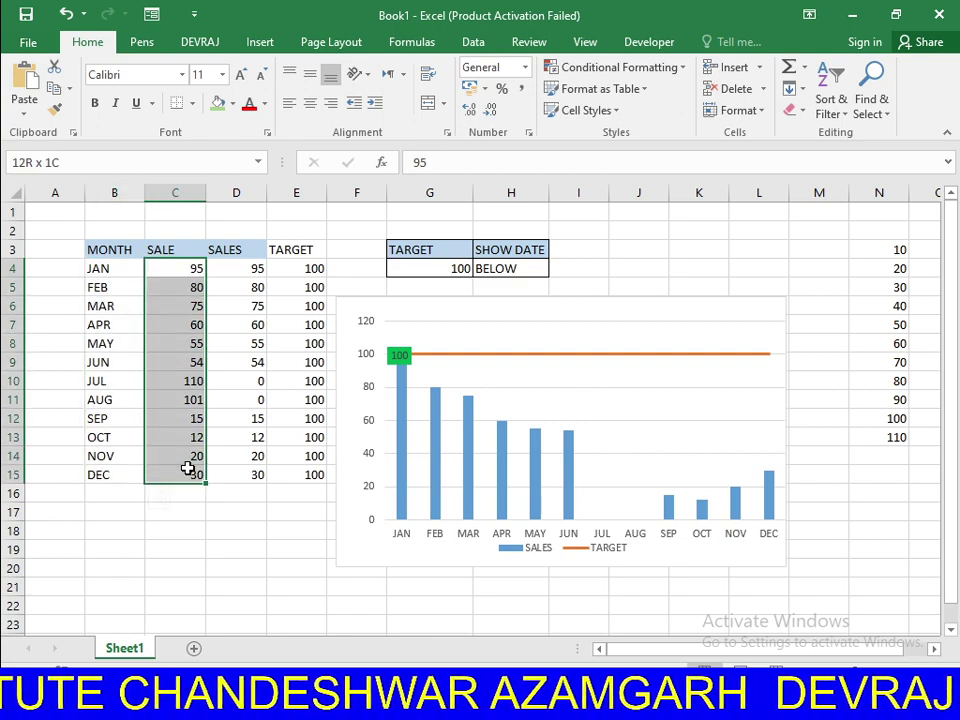
left_click_drag(253, 266, 253, 475)
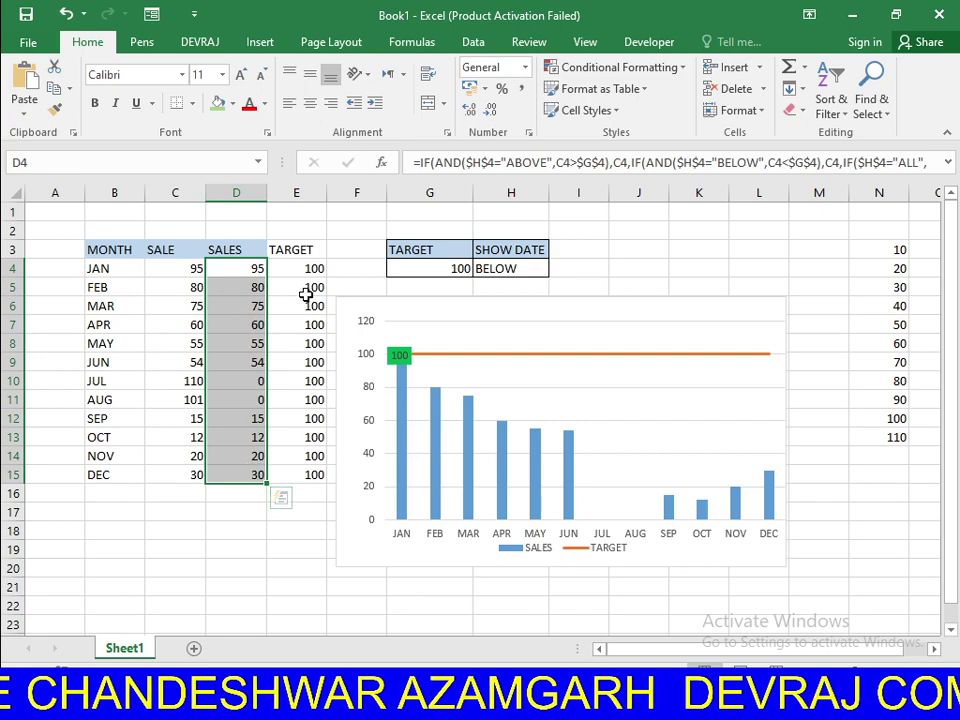
left_click_drag(309, 269, 301, 483)
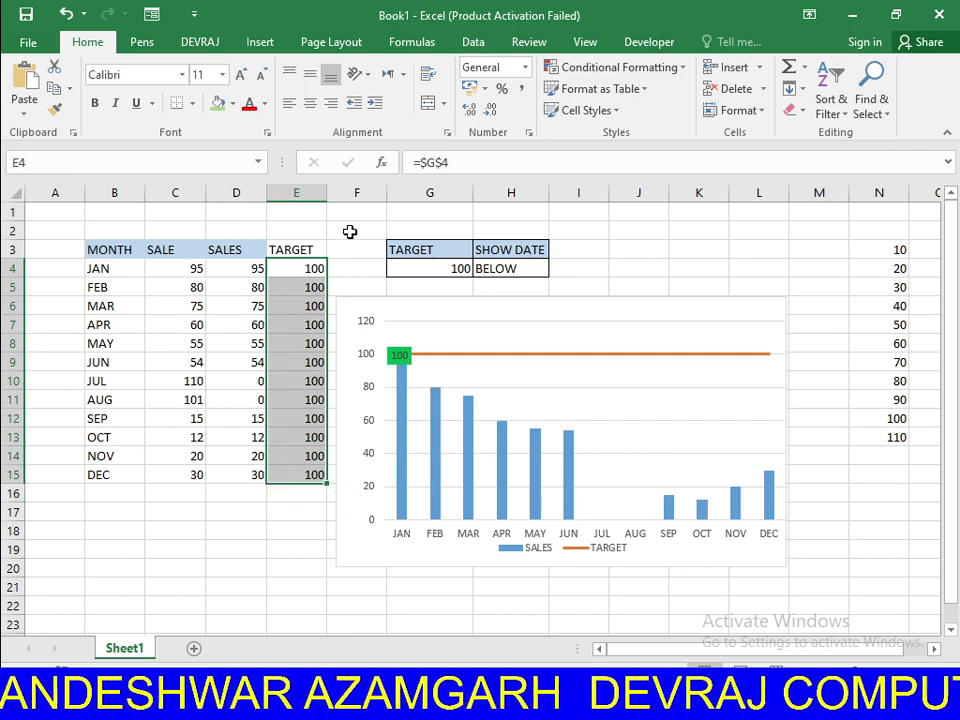
Set the target in G4 to 40, then change it to 60
left_click(468, 268)
left_click(480, 269)
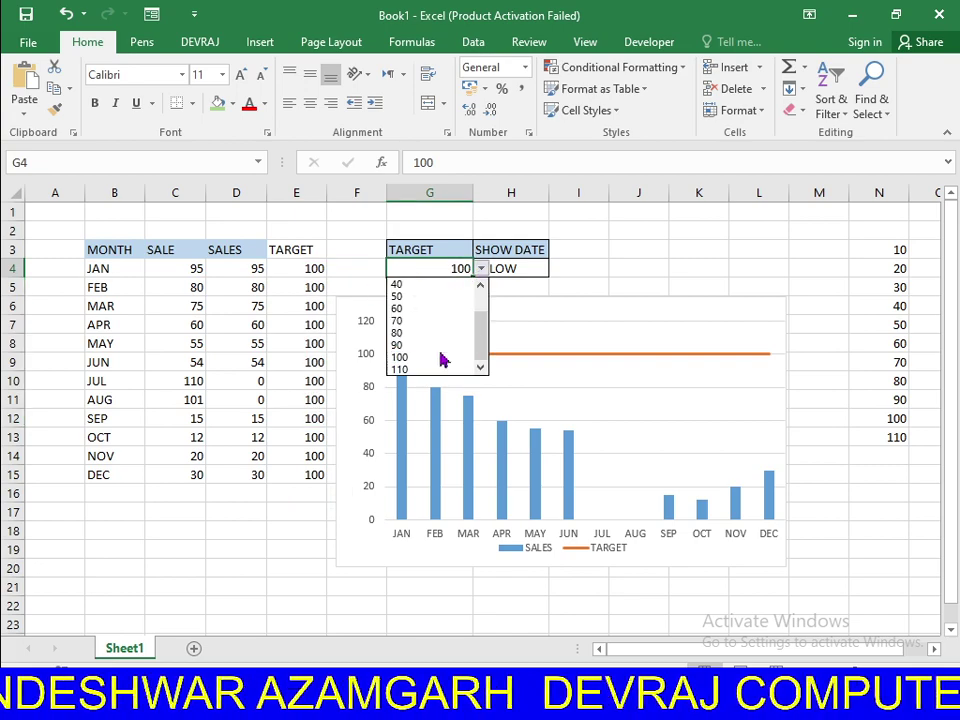
left_click(423, 285)
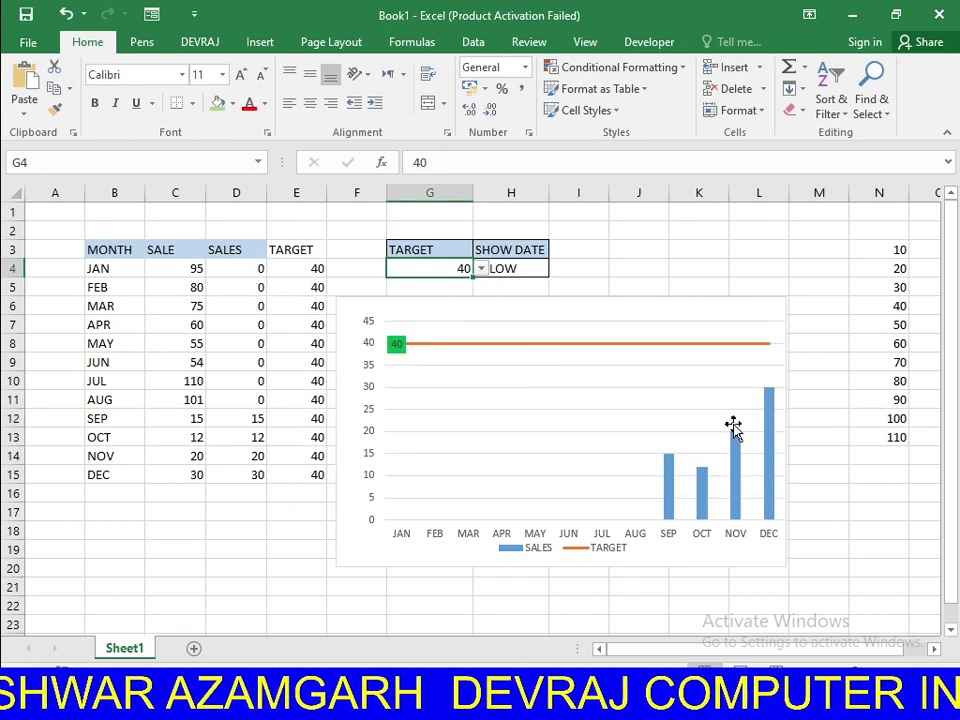
left_click(482, 270)
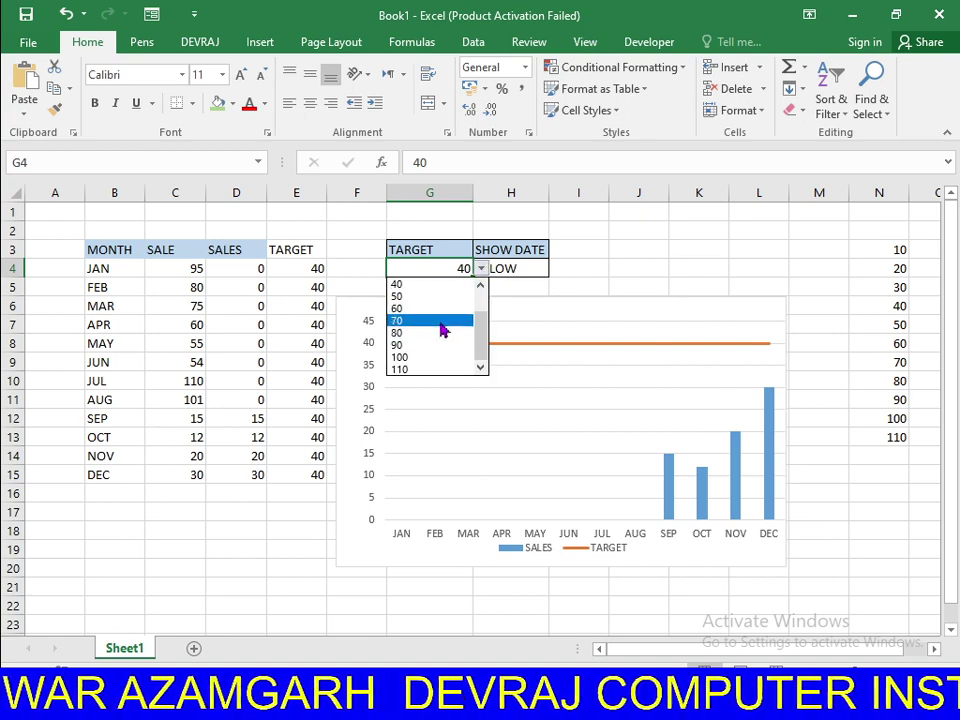
left_click(436, 310)
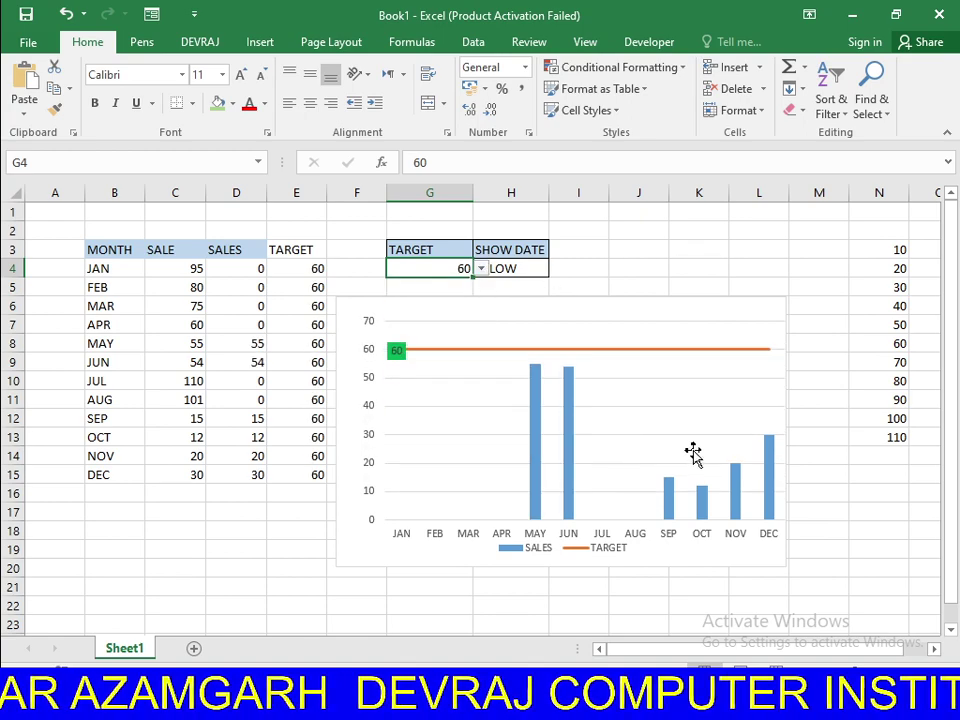
Set the H4 show option to ABOVE, then to ALL, and select the chart
left_click(531, 268)
left_click(557, 268)
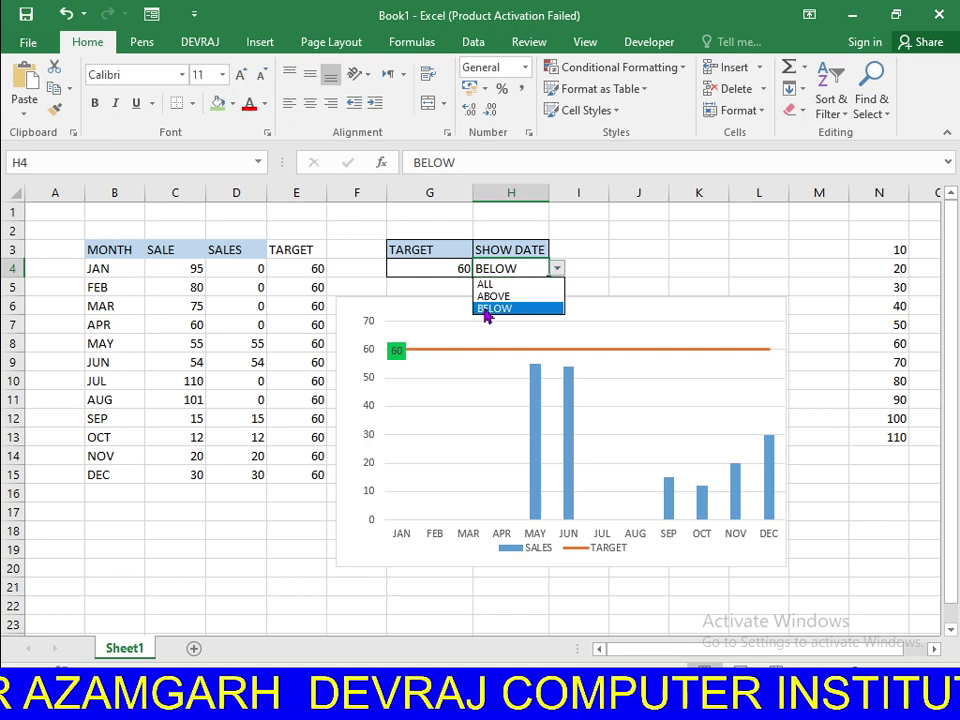
left_click(497, 297)
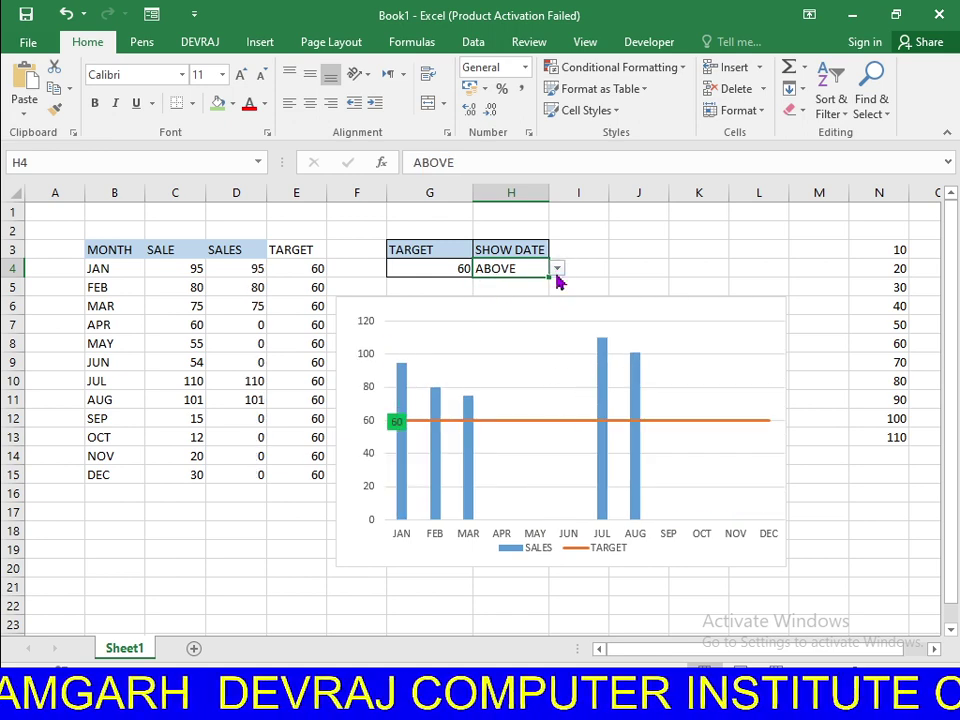
left_click(557, 268)
left_click(482, 283)
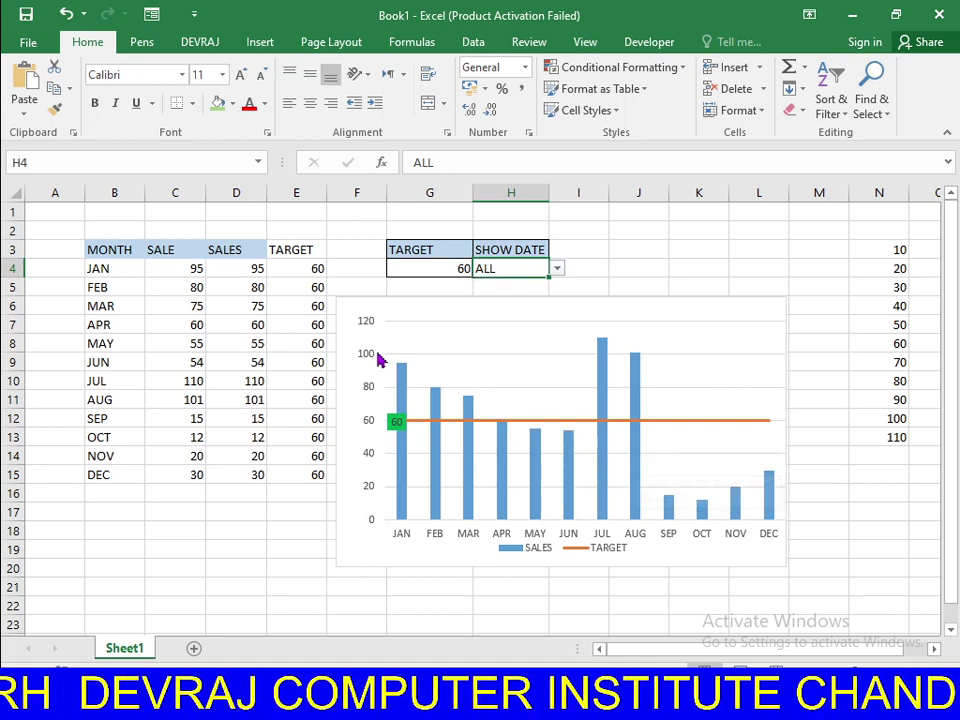
left_click(351, 551)
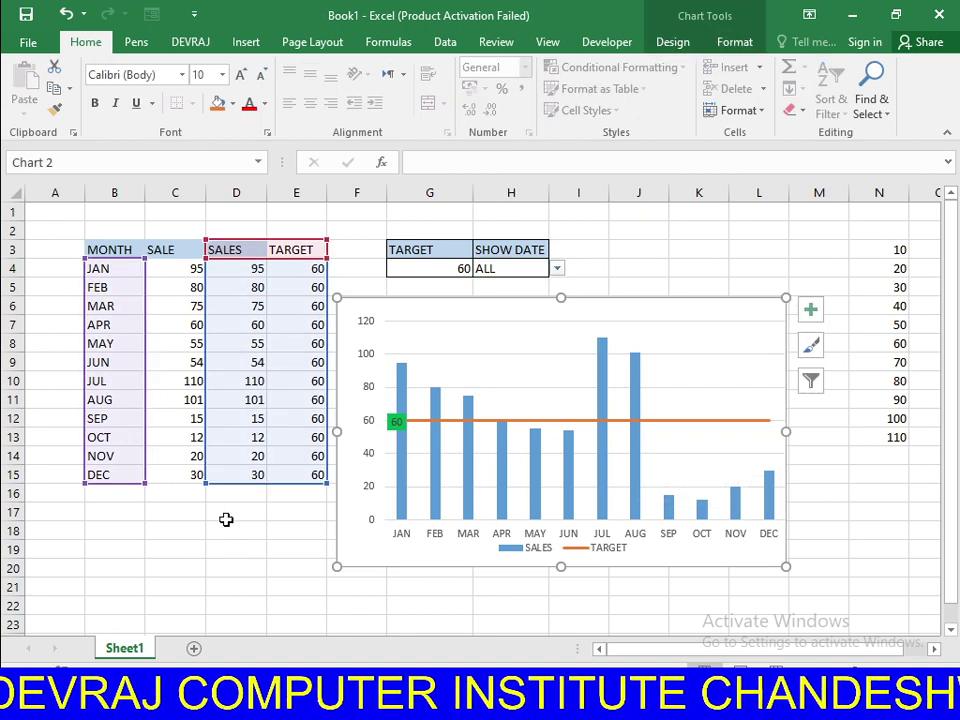
Change MAY's sale in C8 to 90
left_click(228, 557)
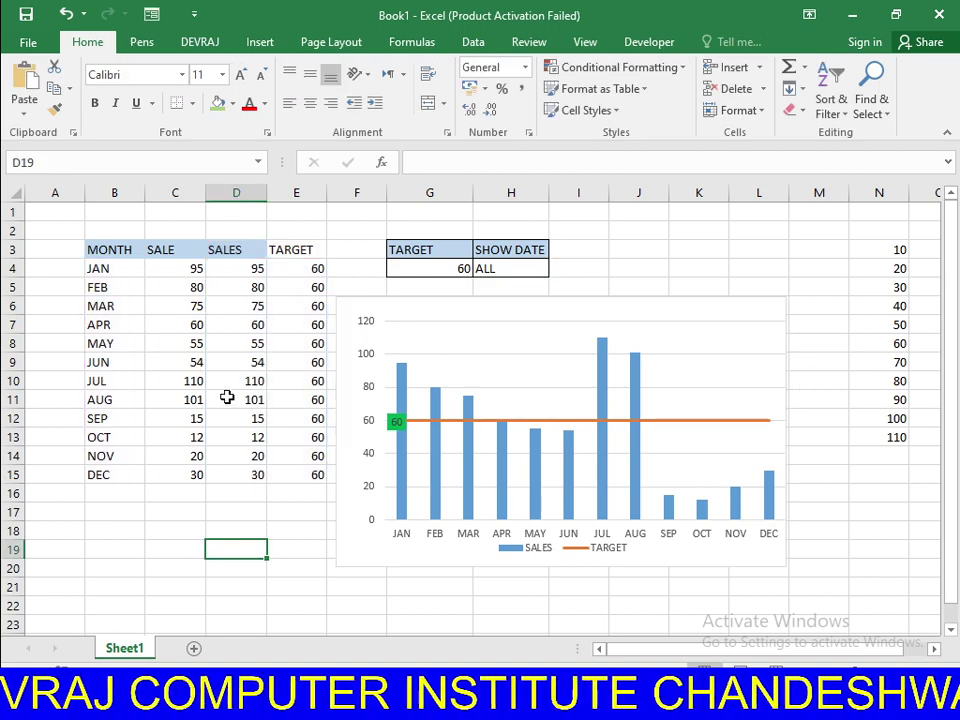
left_click(186, 343)
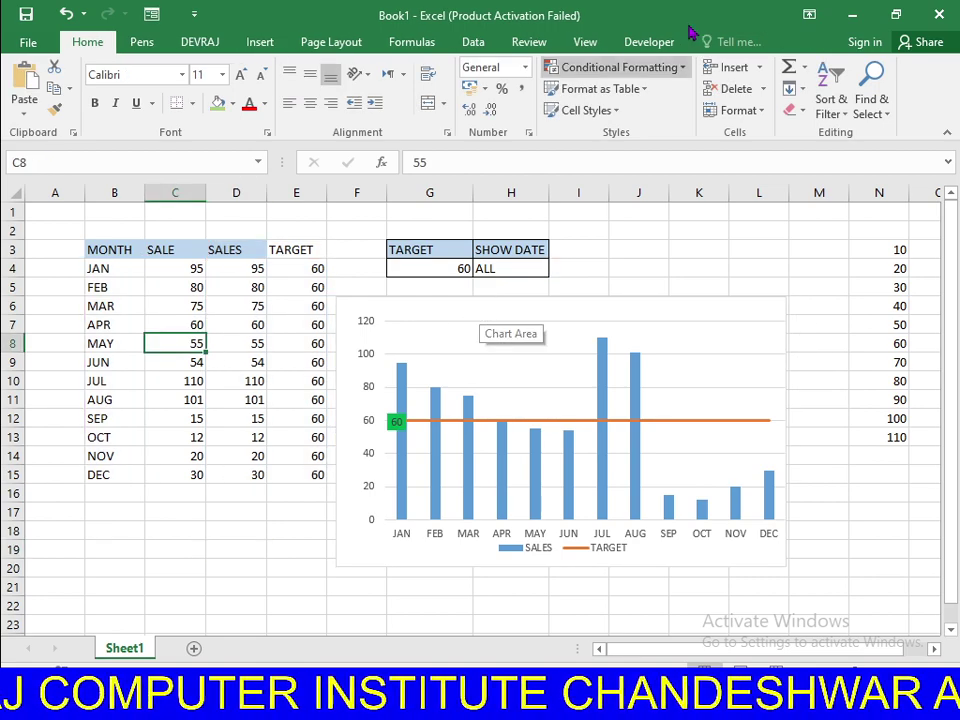
type("90")
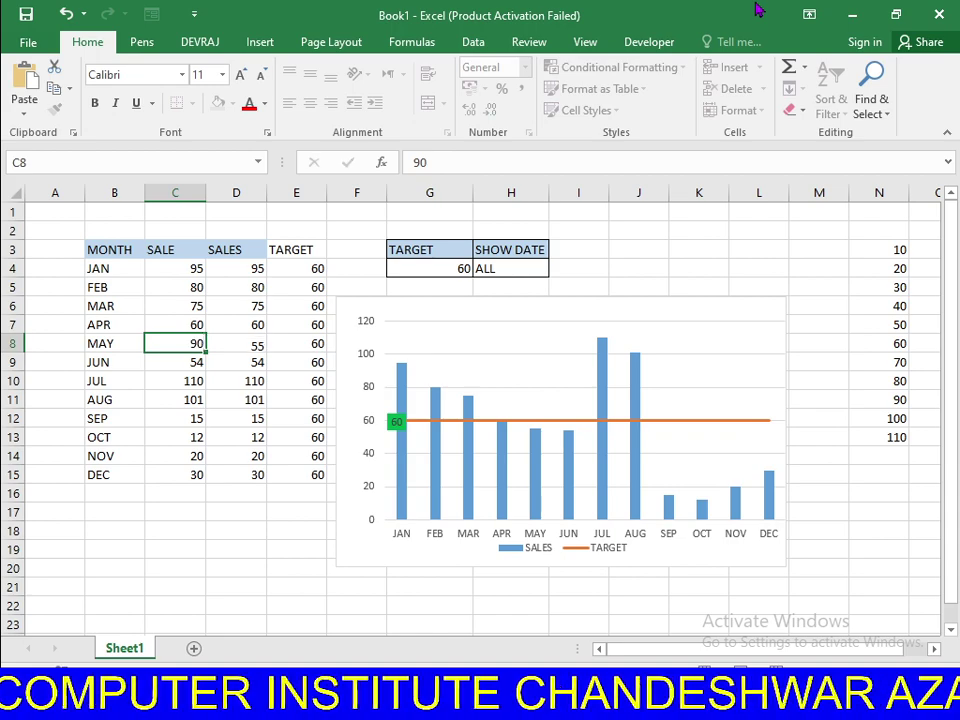
key("Return")
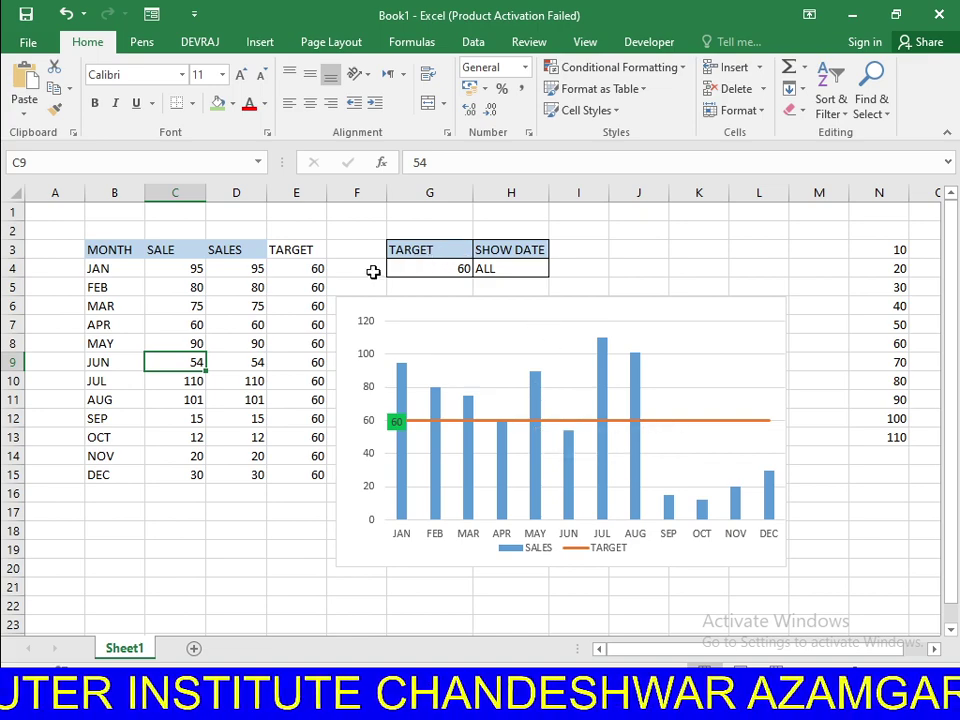
Select the table range B3:E15, then clear the selection
mouse_move(81, 225)
left_mouse_down()
mouse_move(331, 511)
mouse_move(328, 499)
left_mouse_up()
left_click(296, 547)
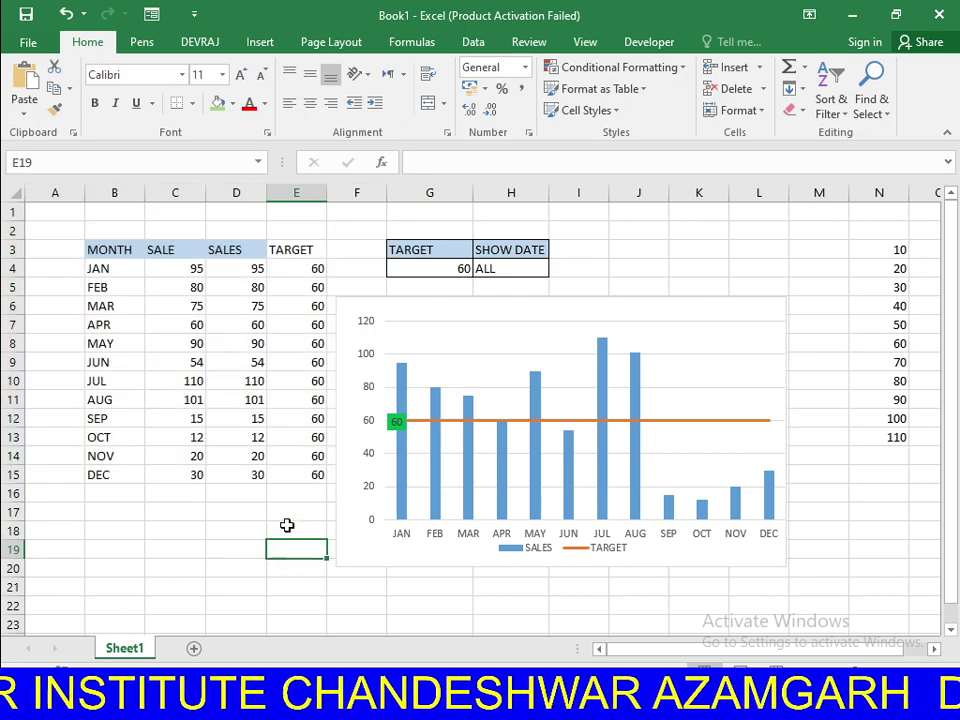
left_click_drag(108, 249, 313, 483)
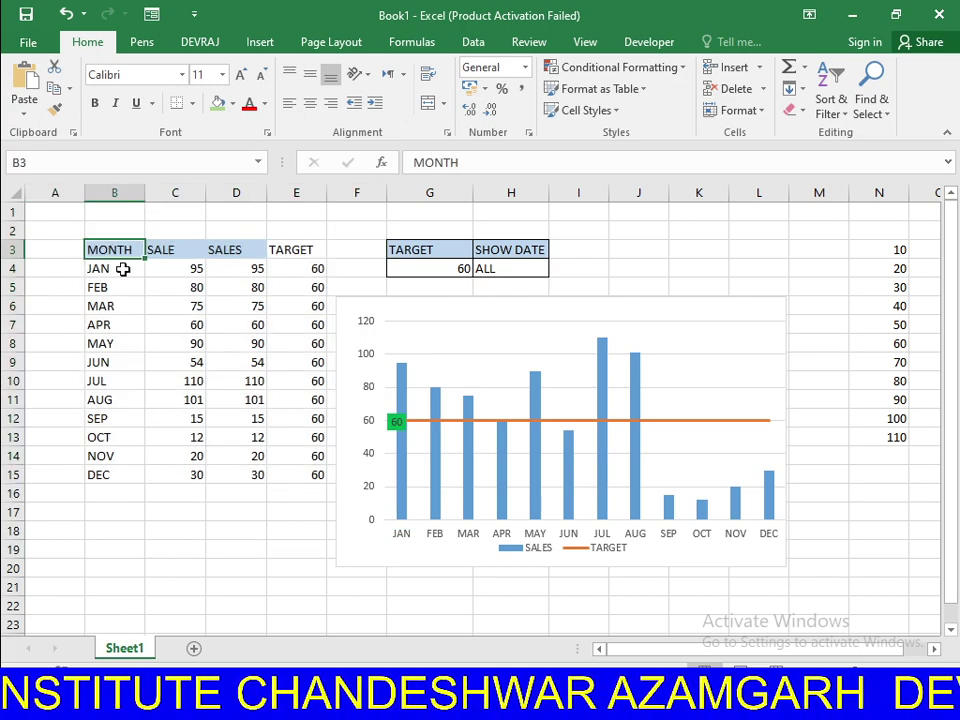
left_click(303, 534)
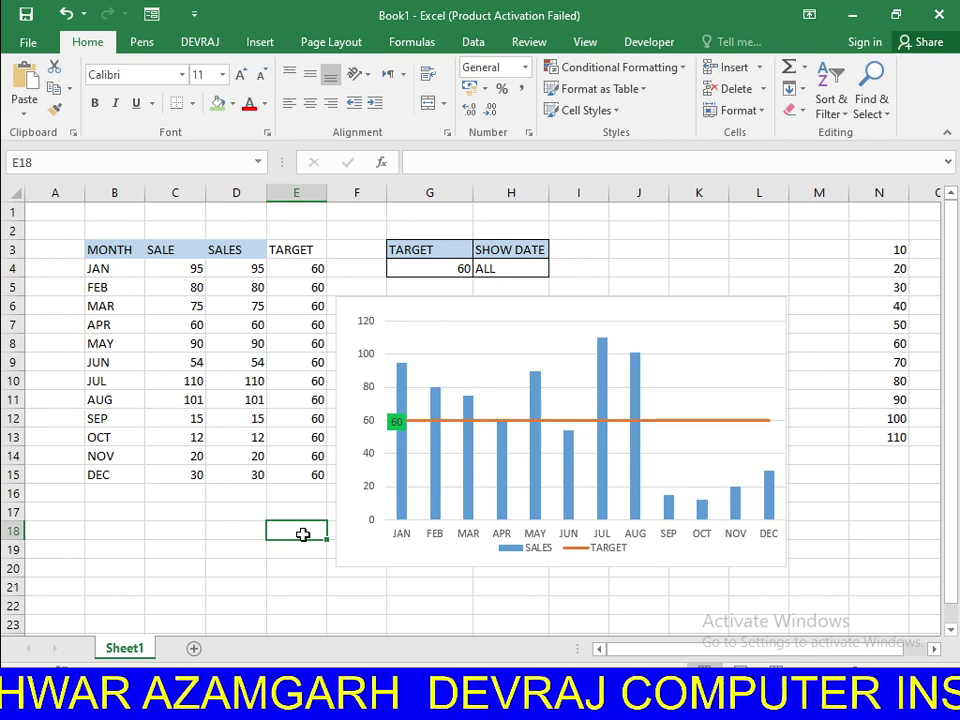
Close the demo workbook, answer the save prompt, and go to Sheet1
left_click(939, 14)
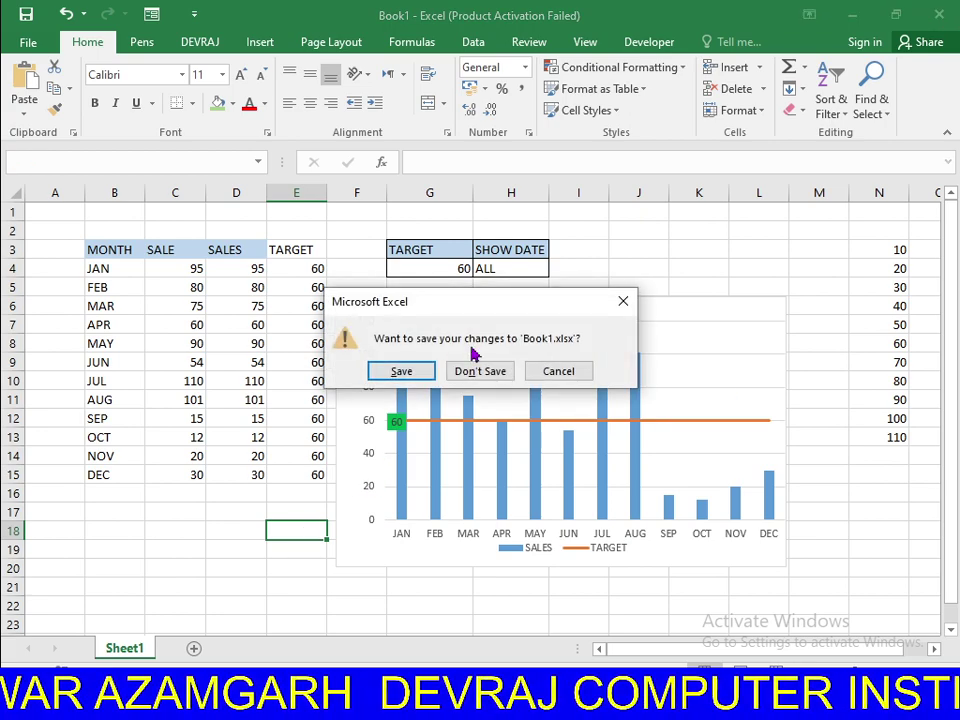
left_click(477, 371)
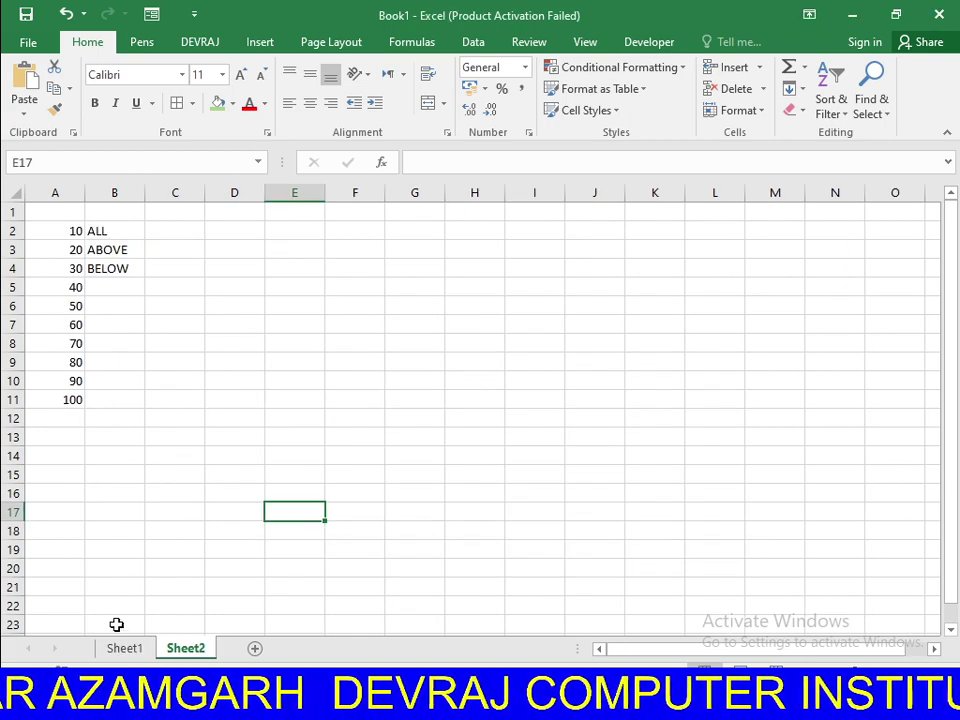
left_click(124, 648)
left_click(690, 649)
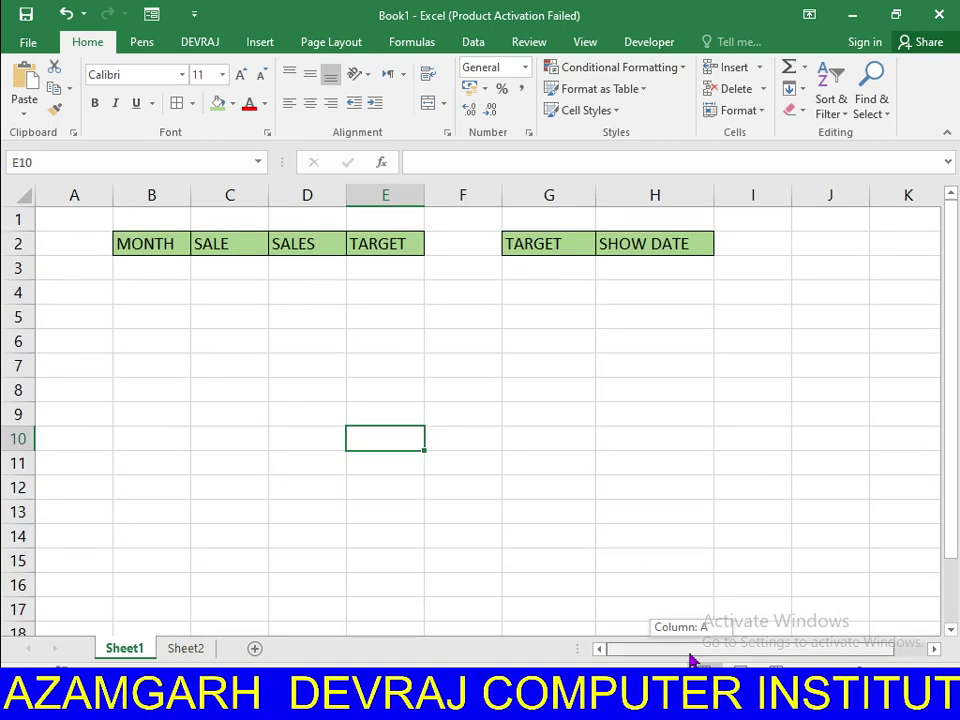
left_click(396, 394)
left_click(146, 249)
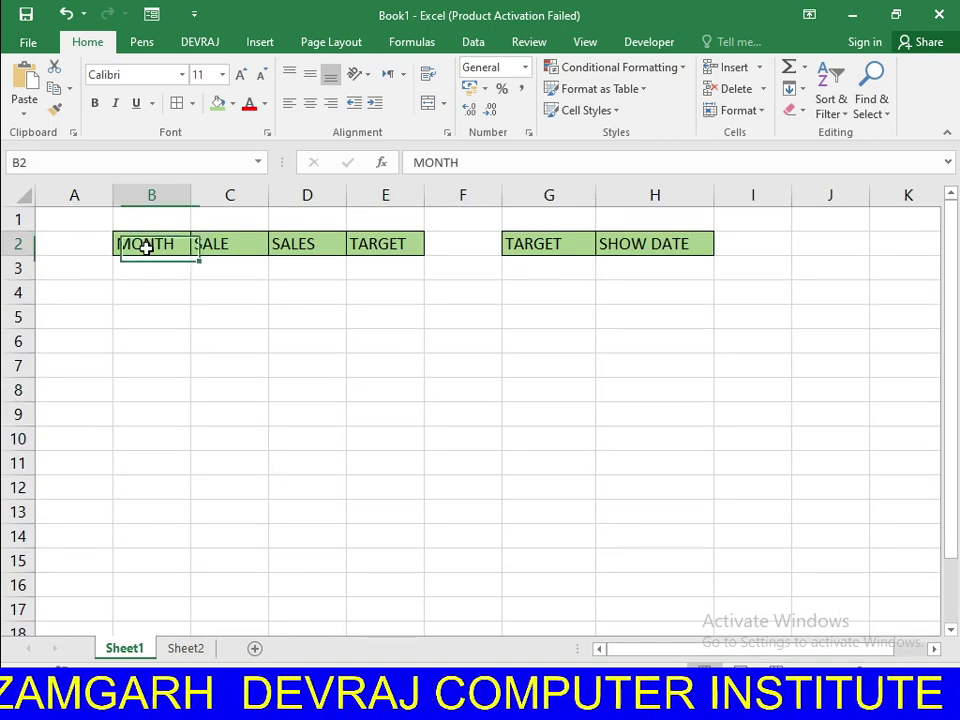
left_click(240, 252)
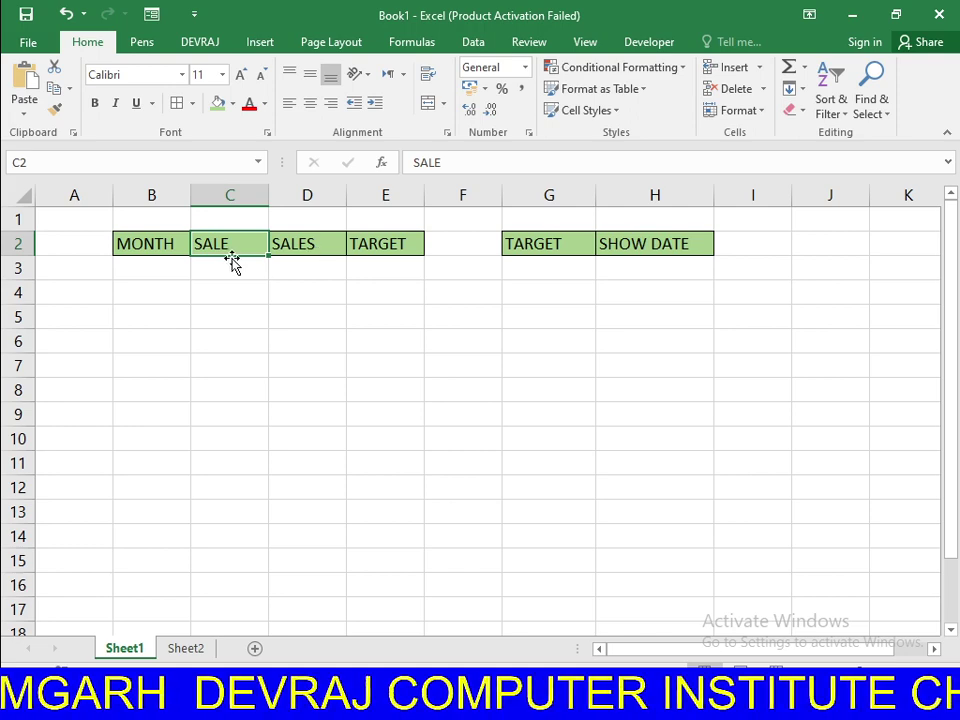
left_click(290, 252)
left_click(372, 247)
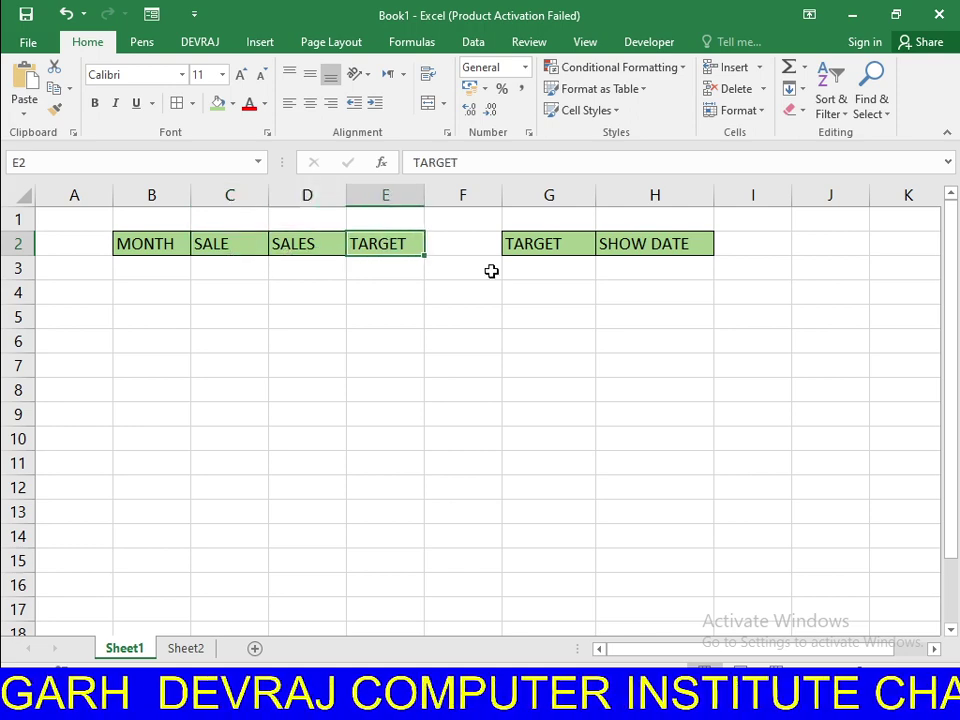
left_click(570, 248)
left_click(667, 243)
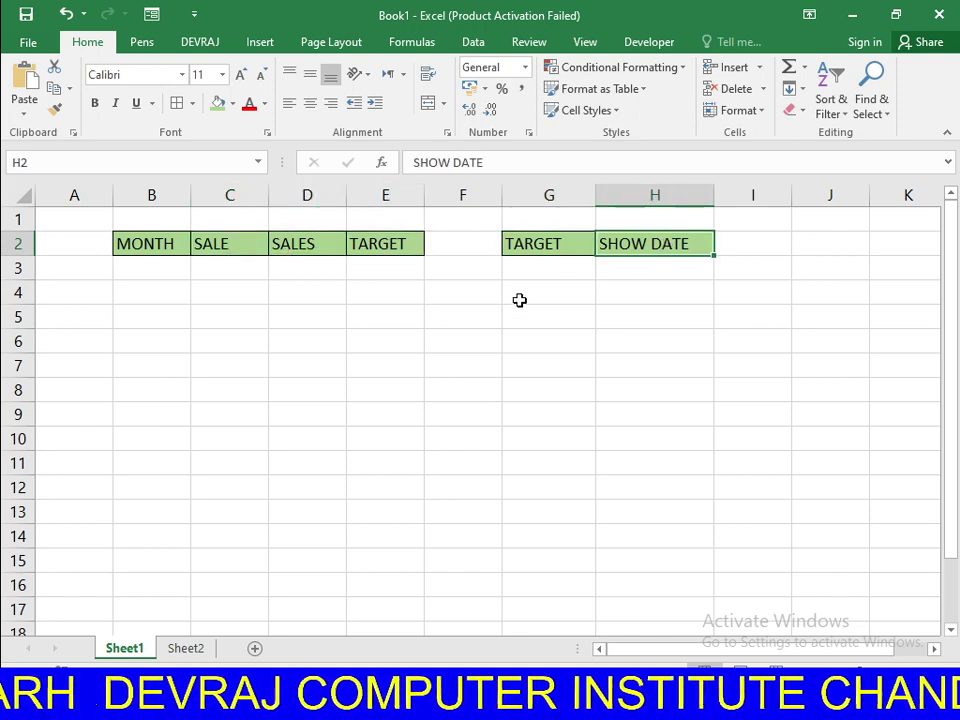
left_click(212, 323)
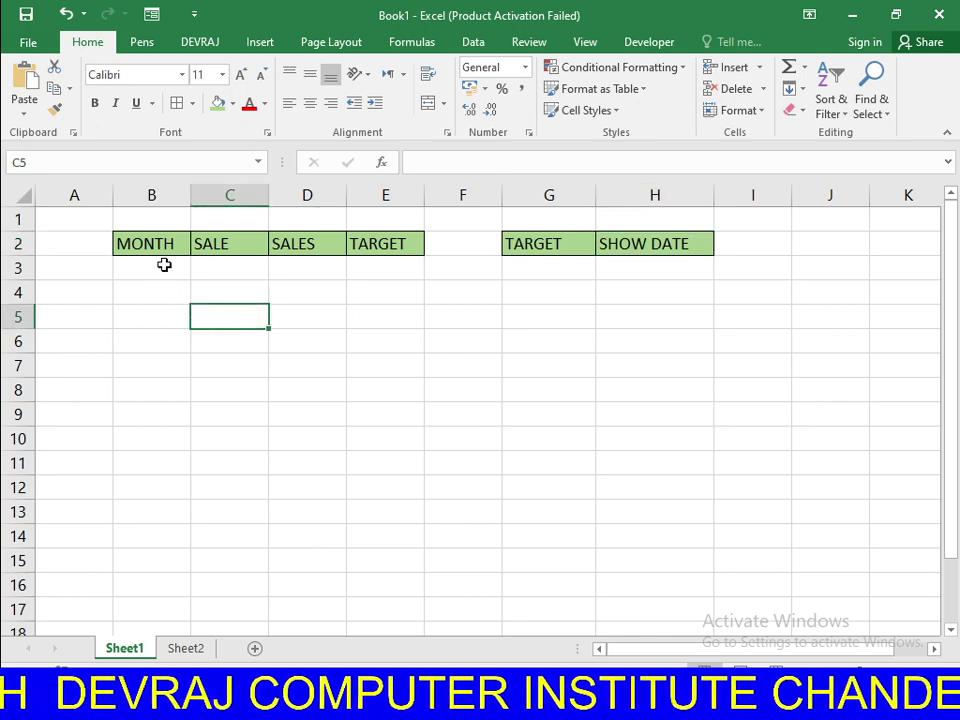
left_click(158, 264)
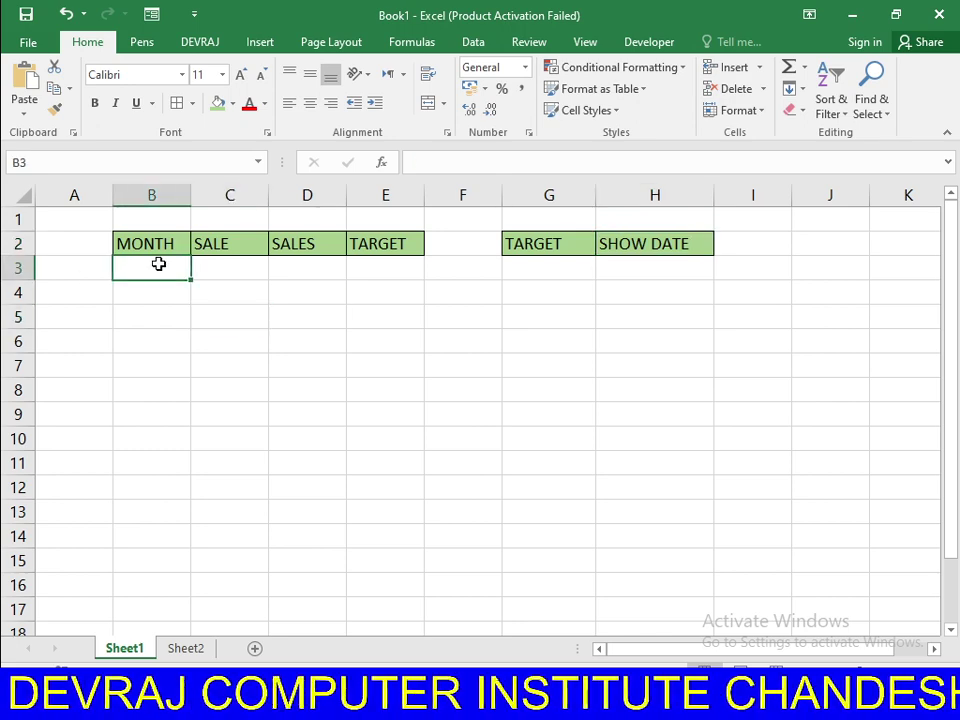
Enter JAN in B3 and fill the months down to DEC in B14
type("JAN")
key("Return")
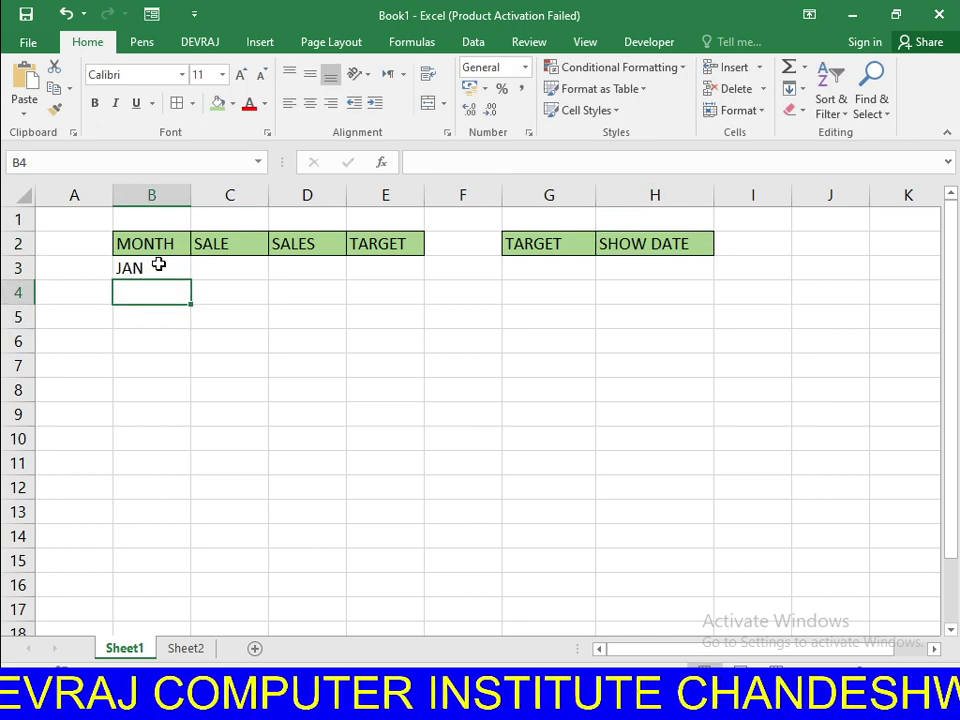
left_click(183, 273)
mouse_move(190, 283)
left_mouse_down()
mouse_move(165, 513)
mouse_move(170, 552)
left_mouse_up()
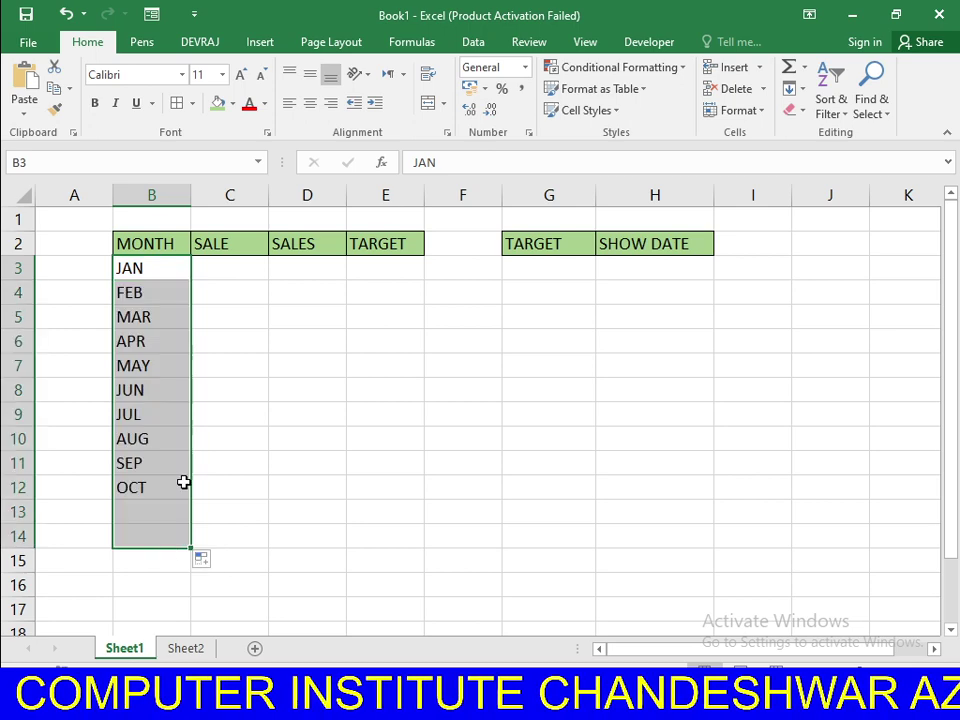
left_click(214, 265)
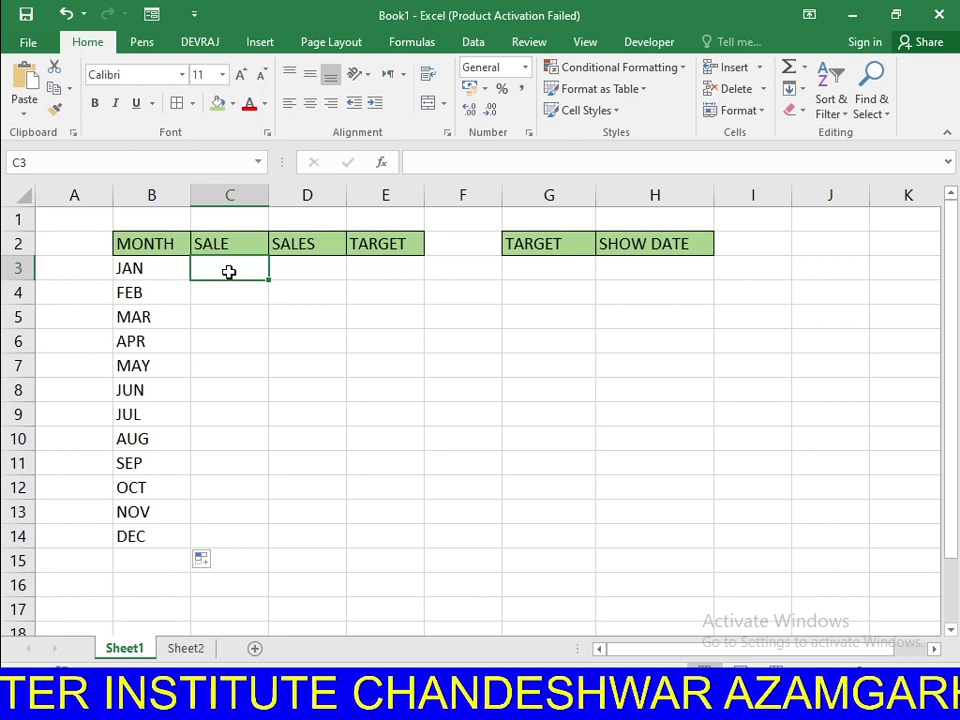
Enter JAN–JUN sales 30, 15, 85, 75, 63 and 85 in C3:C8
type("30")
key("Return")
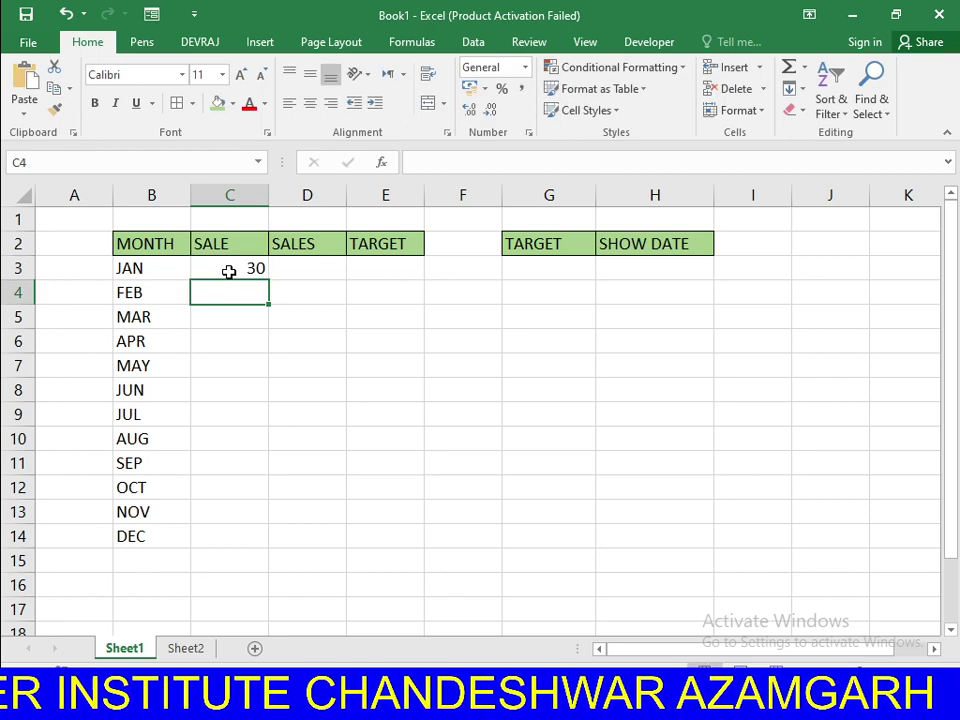
type("15")
key("Return")
type("85")
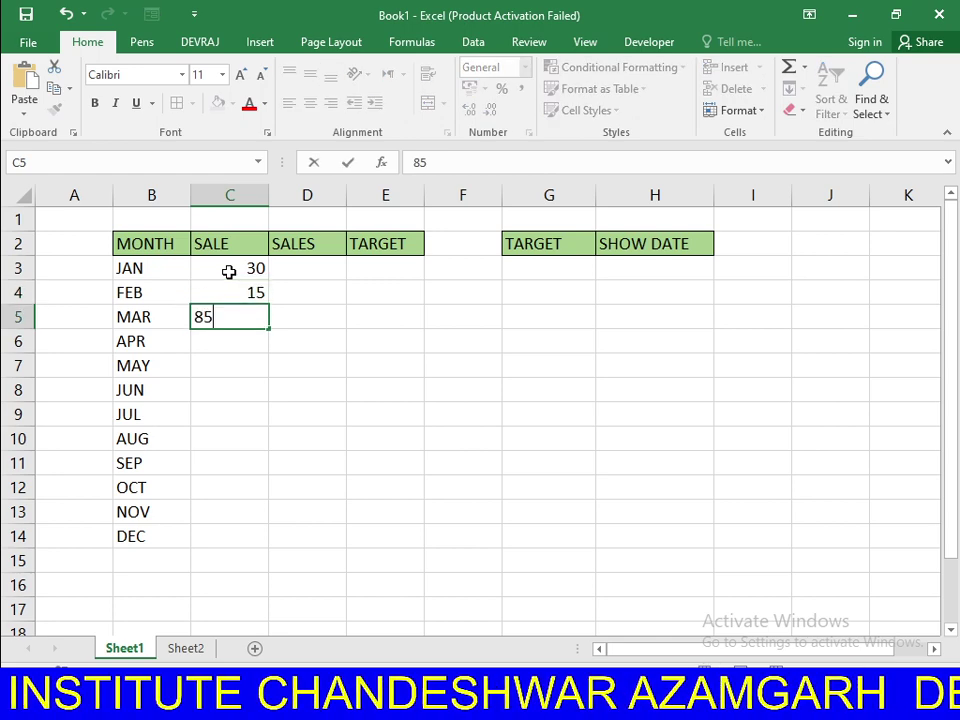
key("Return")
type("75")
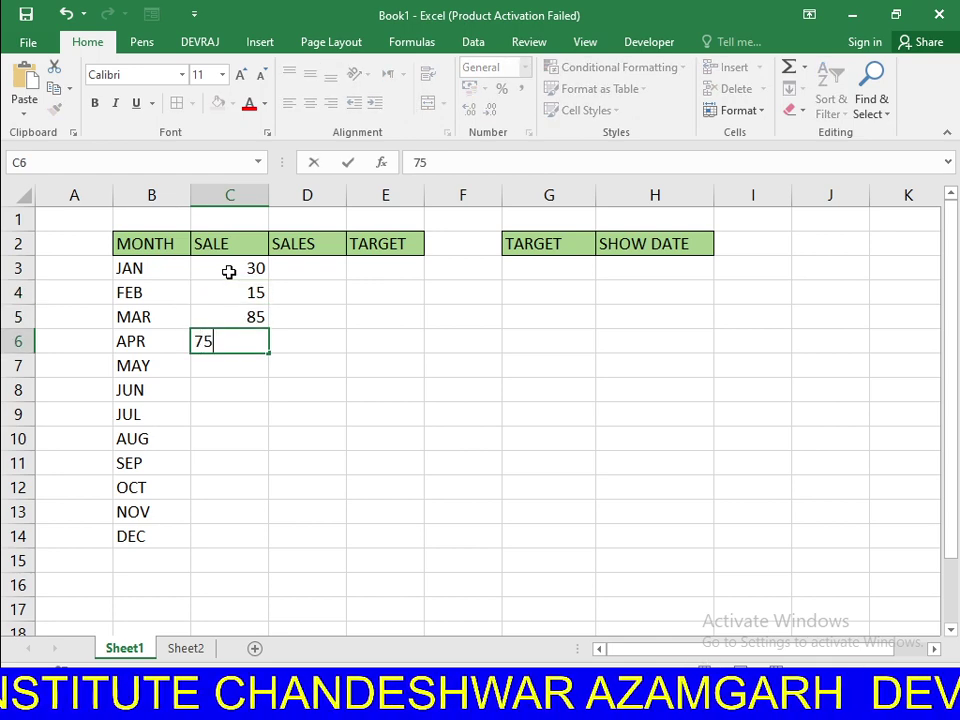
key("Return")
type("63")
key("Return")
type("85")
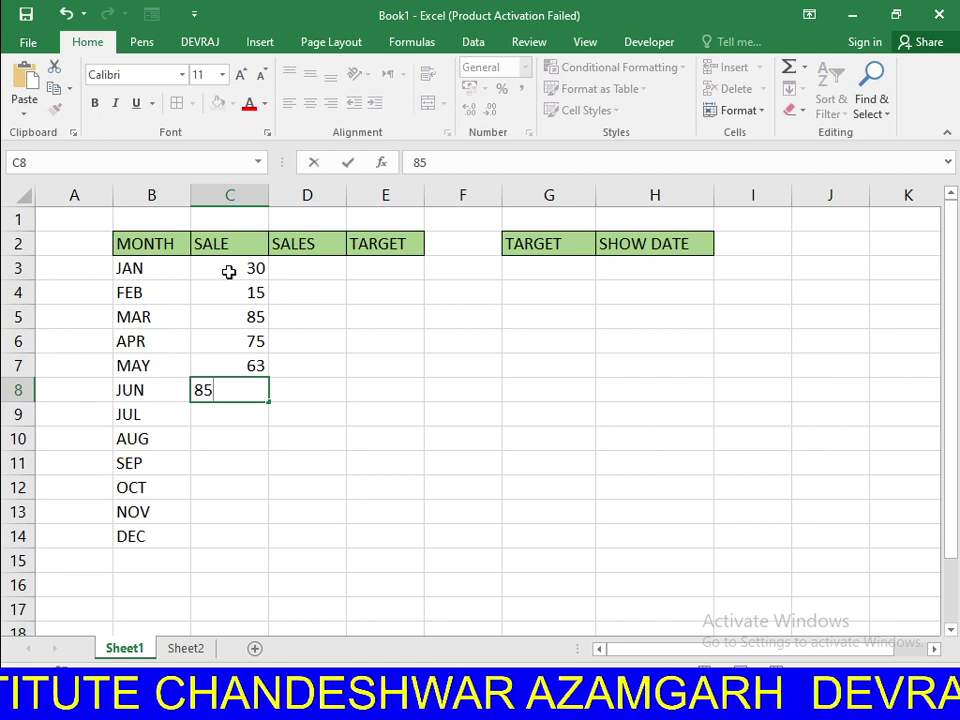
key("Return")
Enter JUL–DEC sales 95, 45, 65, 15, 85 and 65 in C9:C14
type("95")
key("Return")
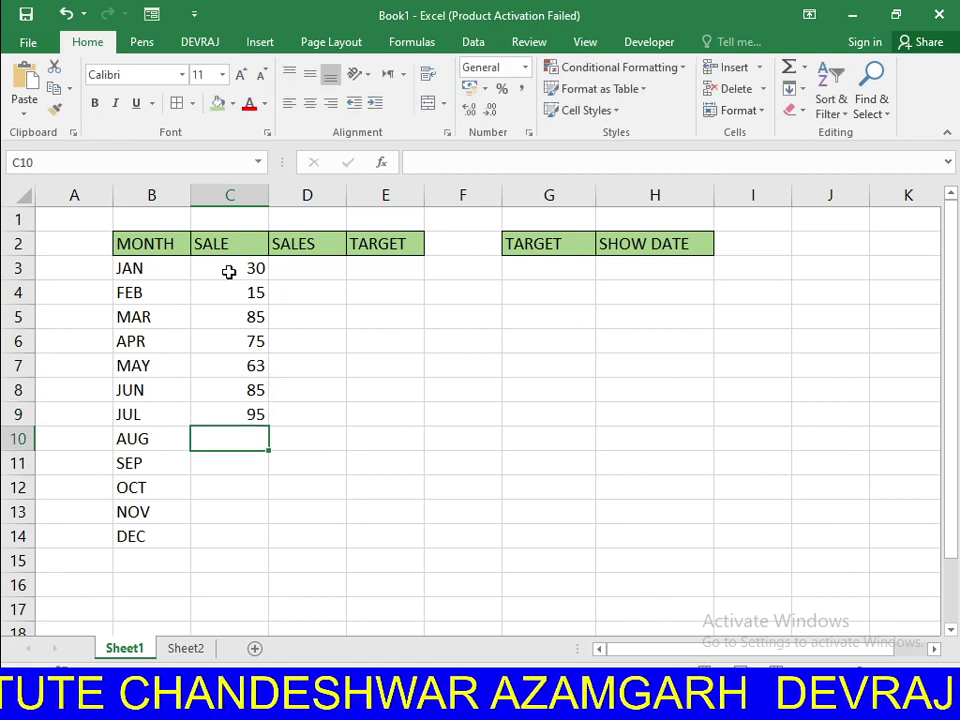
type("45")
key("Return")
type("65")
key("Return")
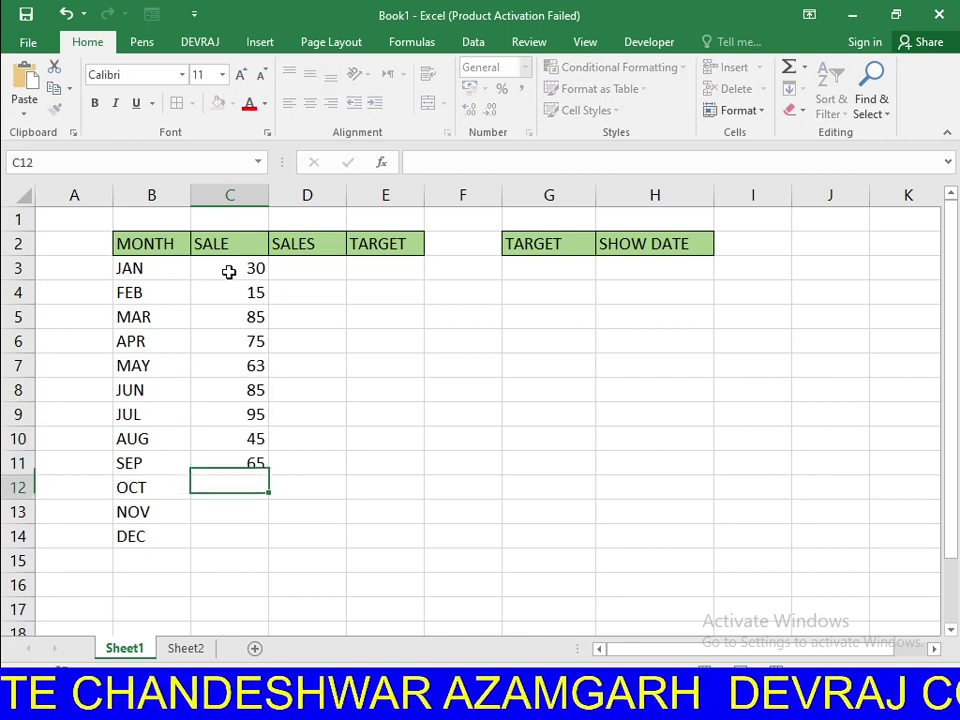
type("15")
key("Return")
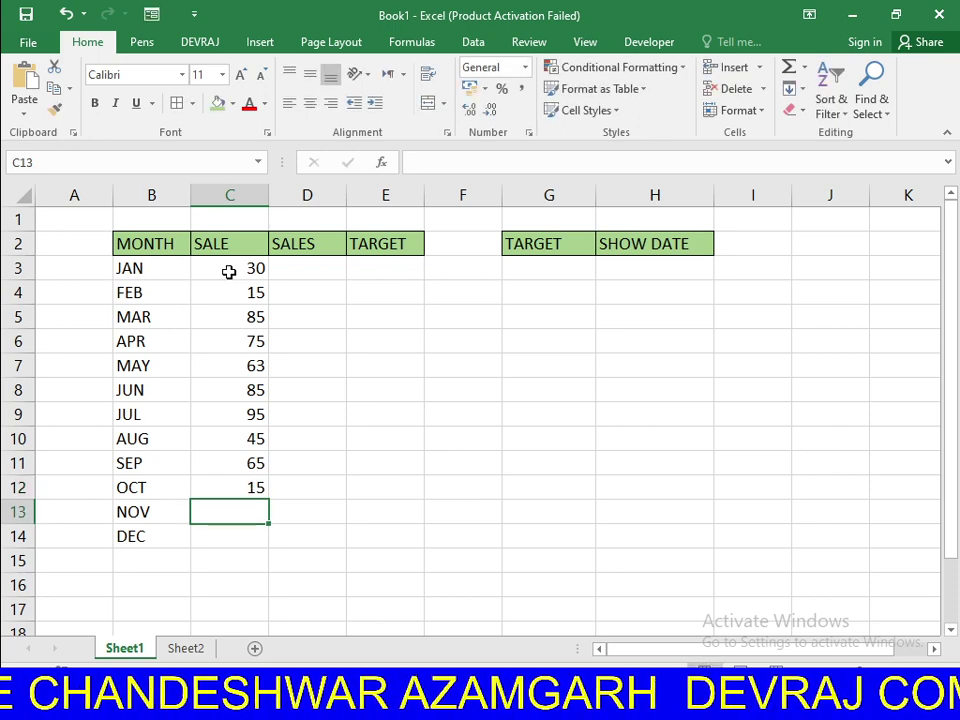
type("85")
key("Return")
type("65")
key("Return")
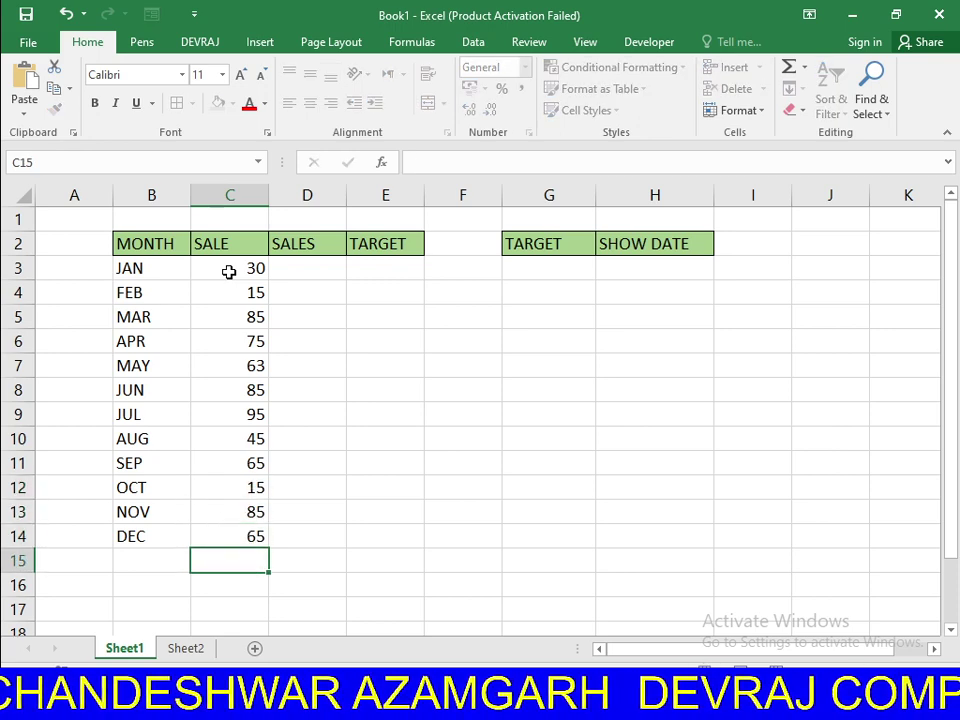
left_click(390, 268)
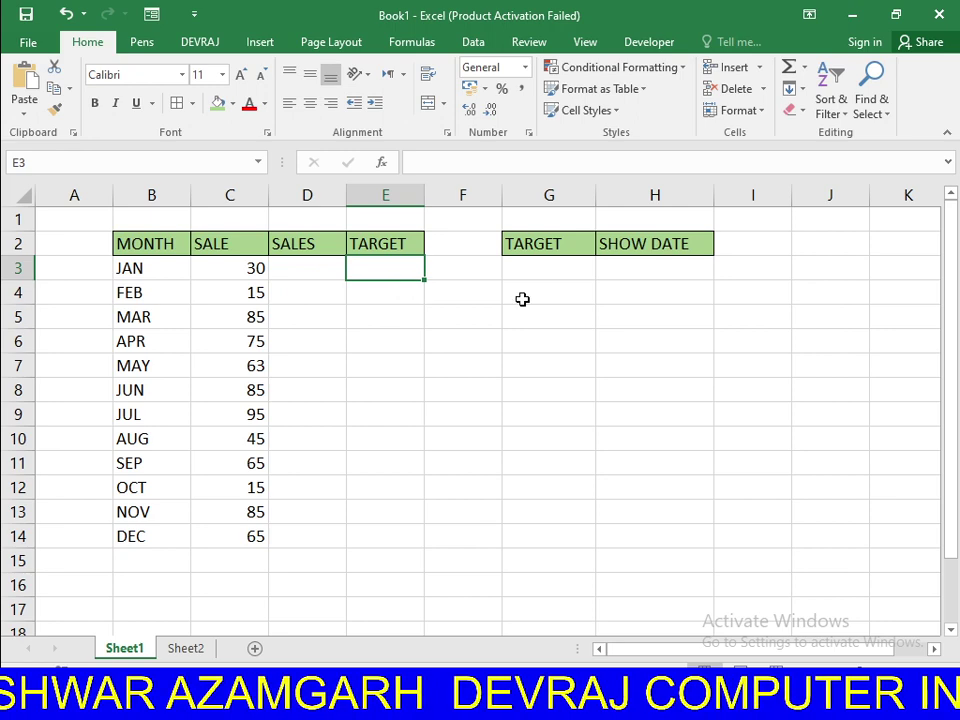
left_click(560, 270)
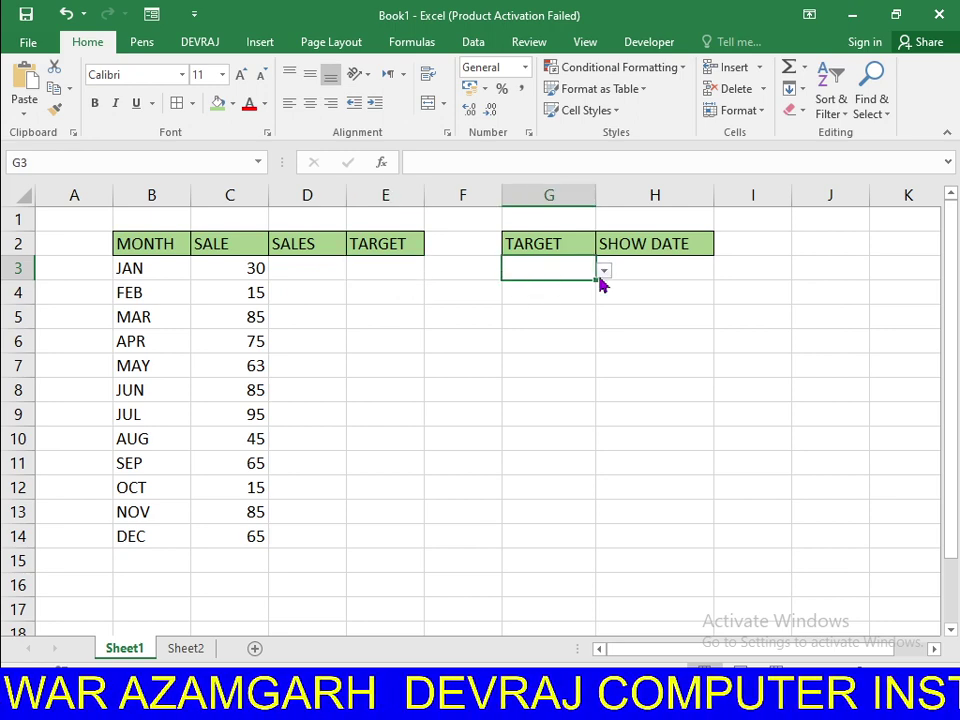
left_click(604, 270)
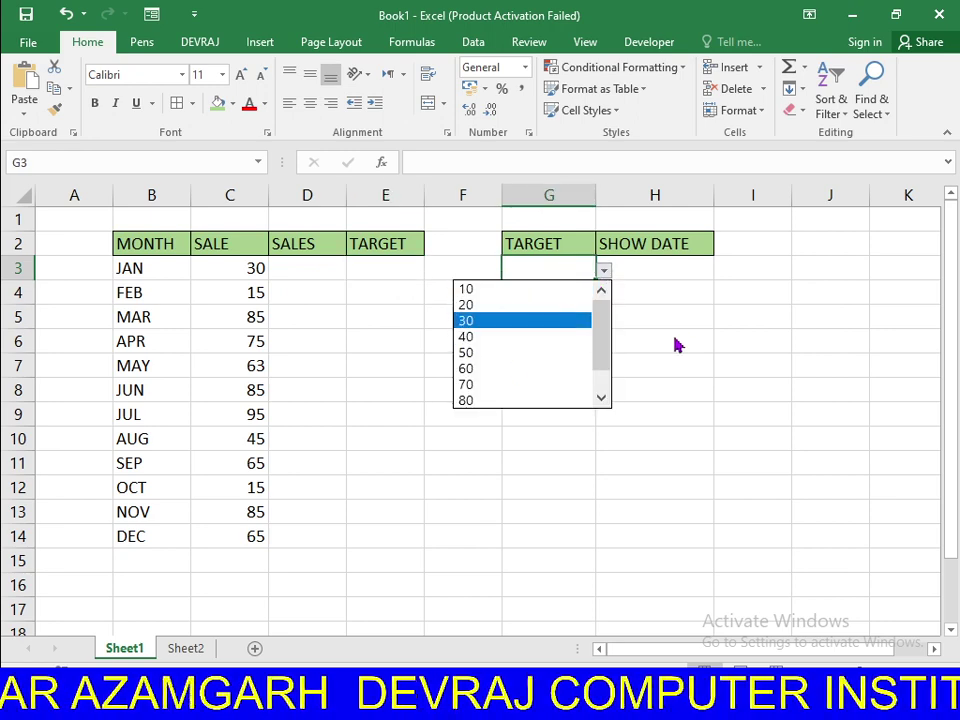
left_click(615, 295)
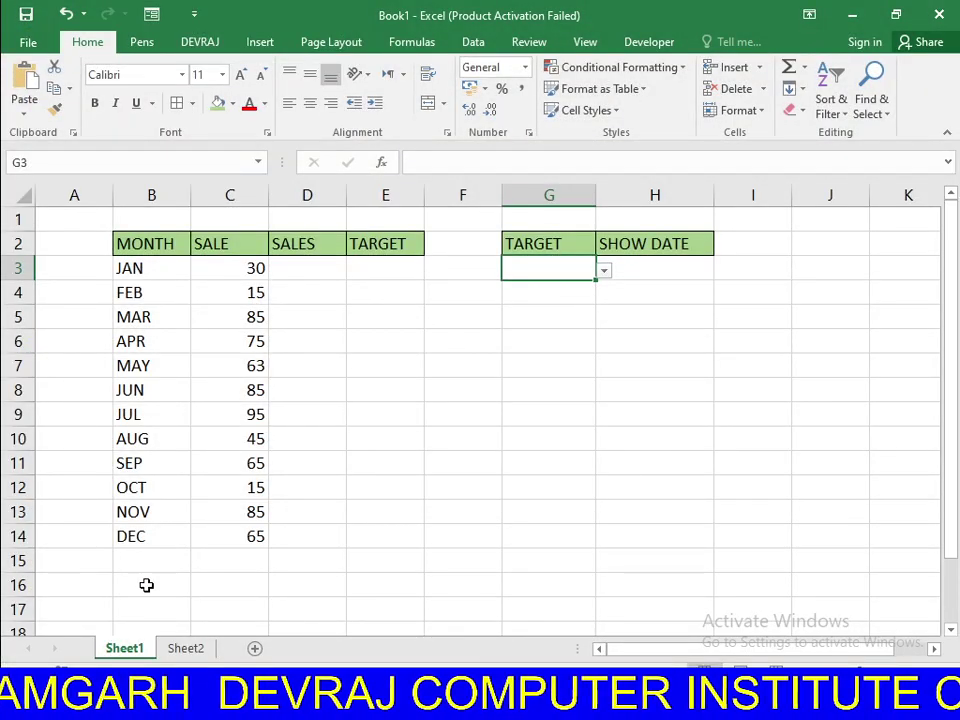
left_click(186, 650)
left_click(230, 495)
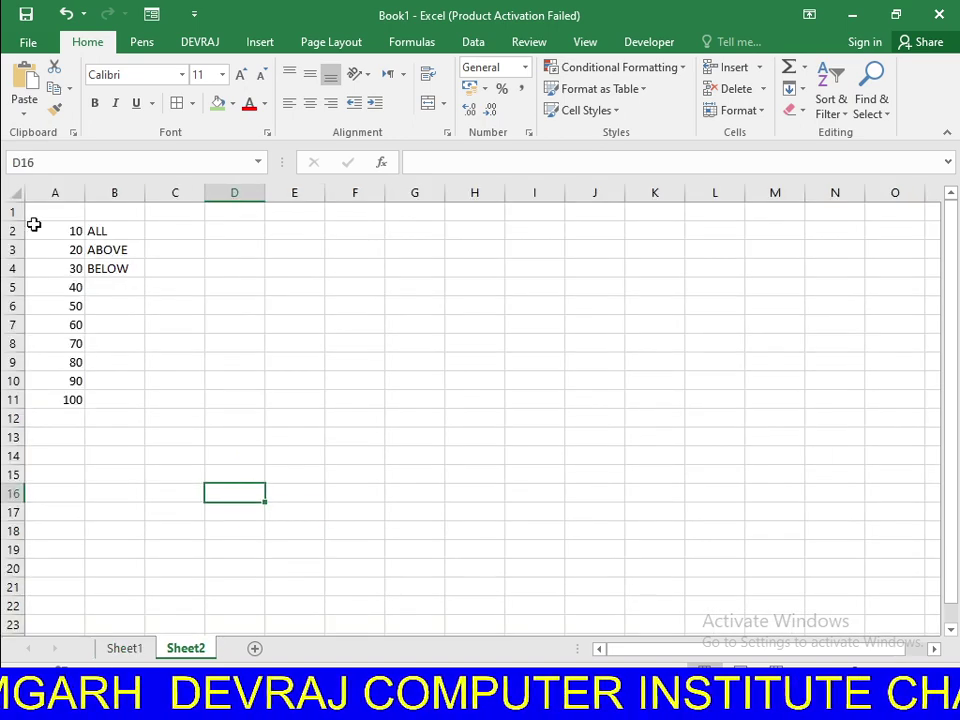
left_click_drag(52, 228, 60, 407)
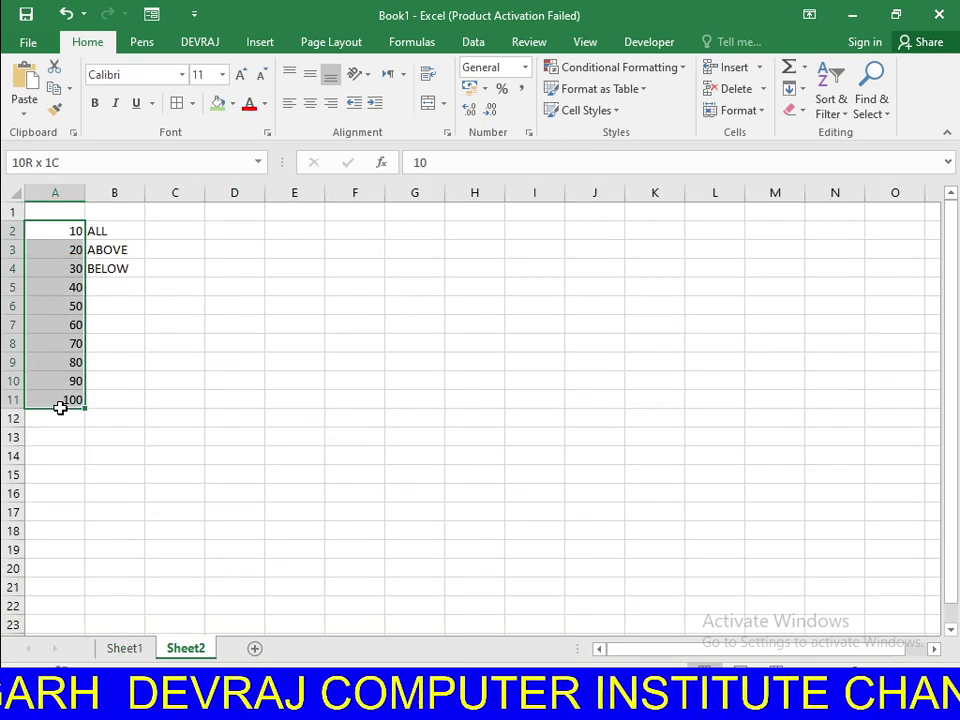
left_click_drag(60, 405, 60, 407)
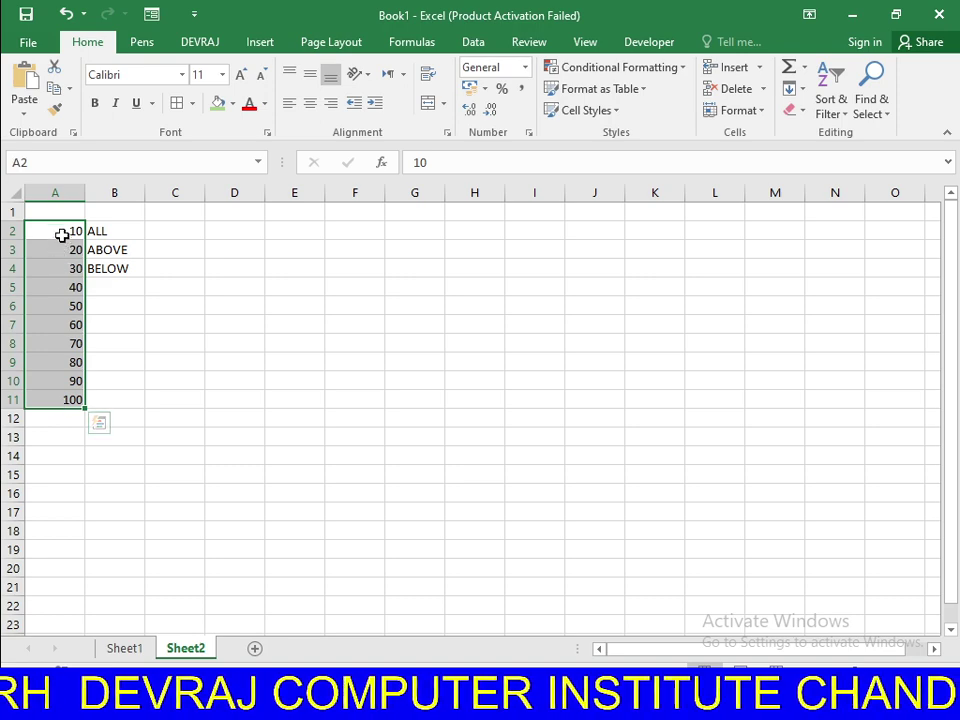
left_click(61, 231)
left_click_drag(61, 231, 70, 412)
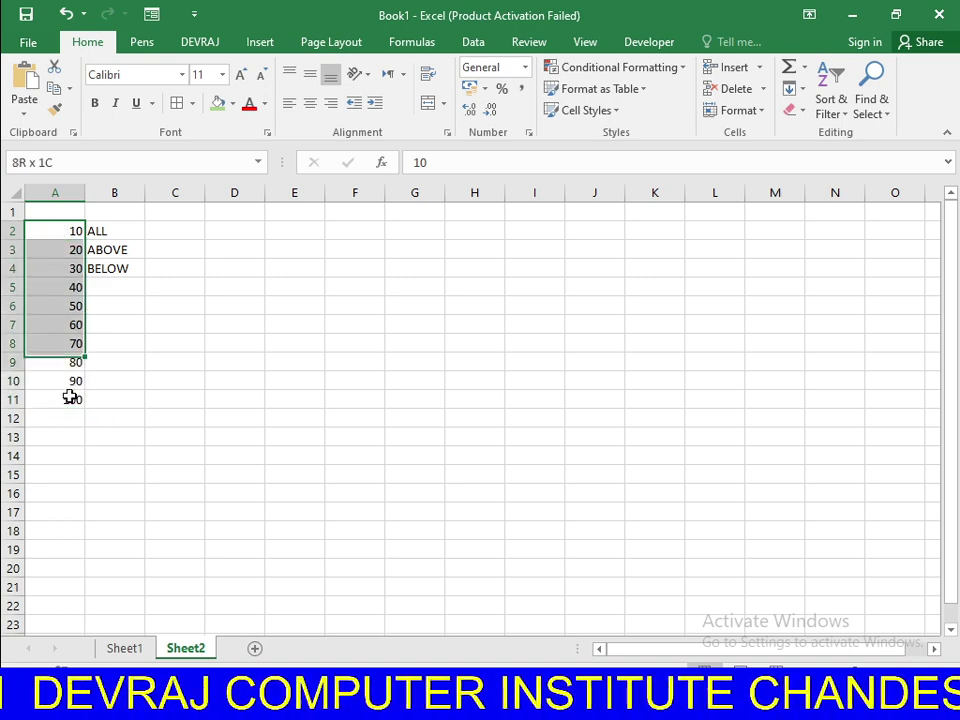
left_click(140, 285)
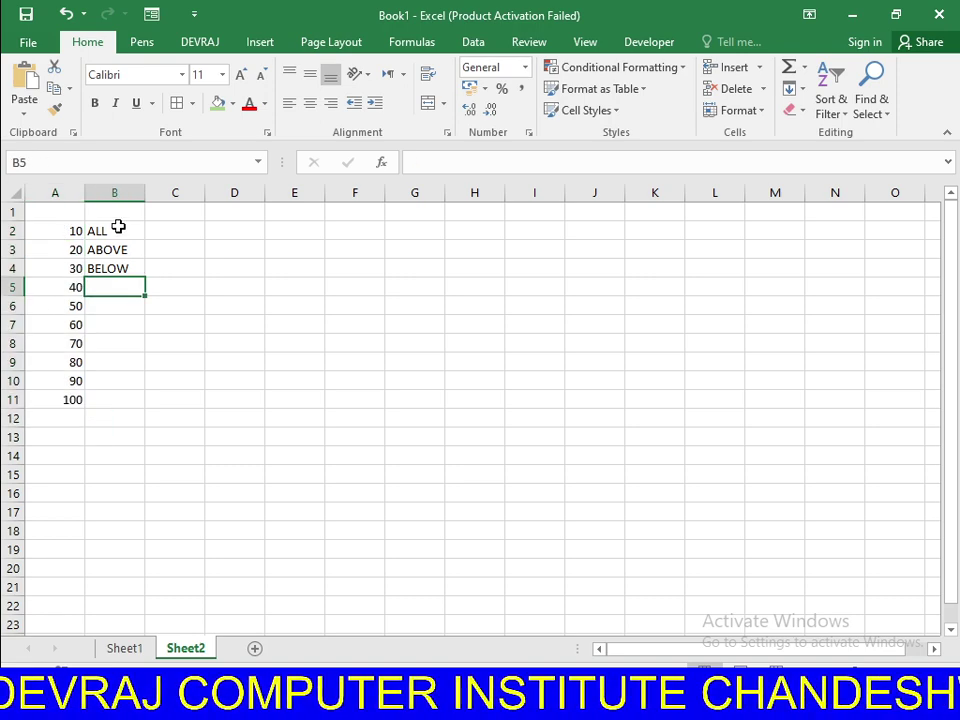
left_click_drag(120, 231, 132, 263)
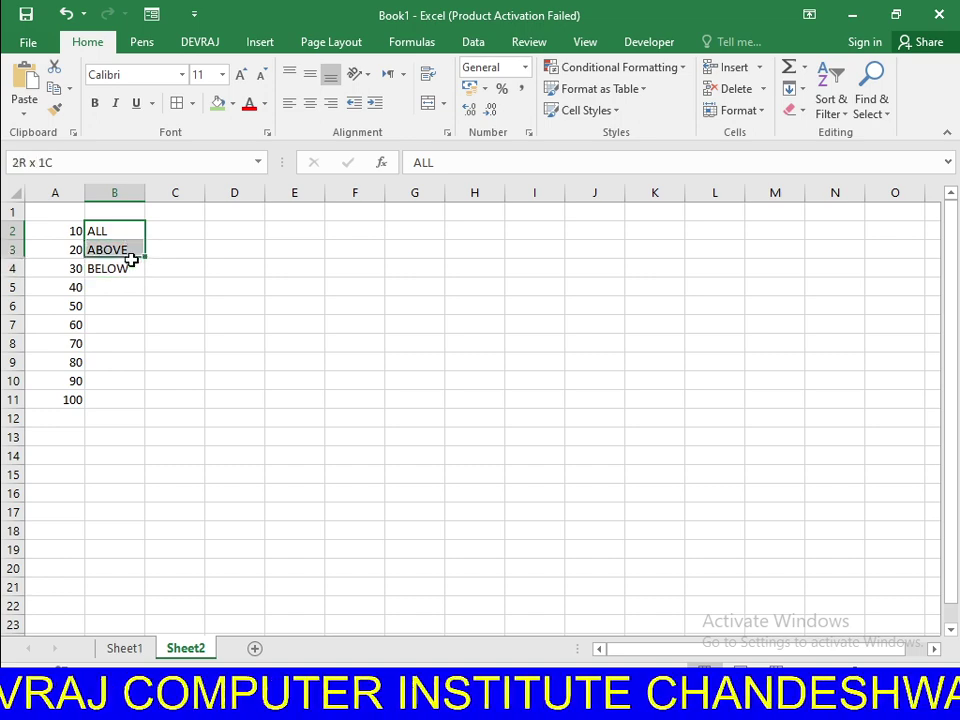
left_click(137, 380)
left_click(125, 650)
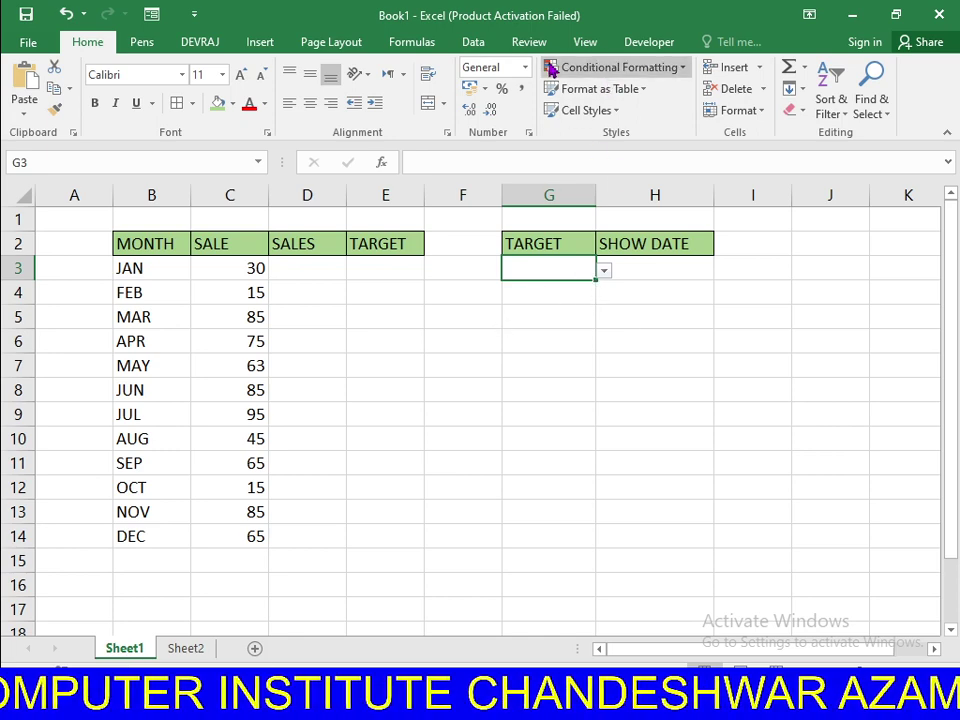
Give G3 a list validation sourced from Sheet2!$A$2:$A$11
left_click(472, 44)
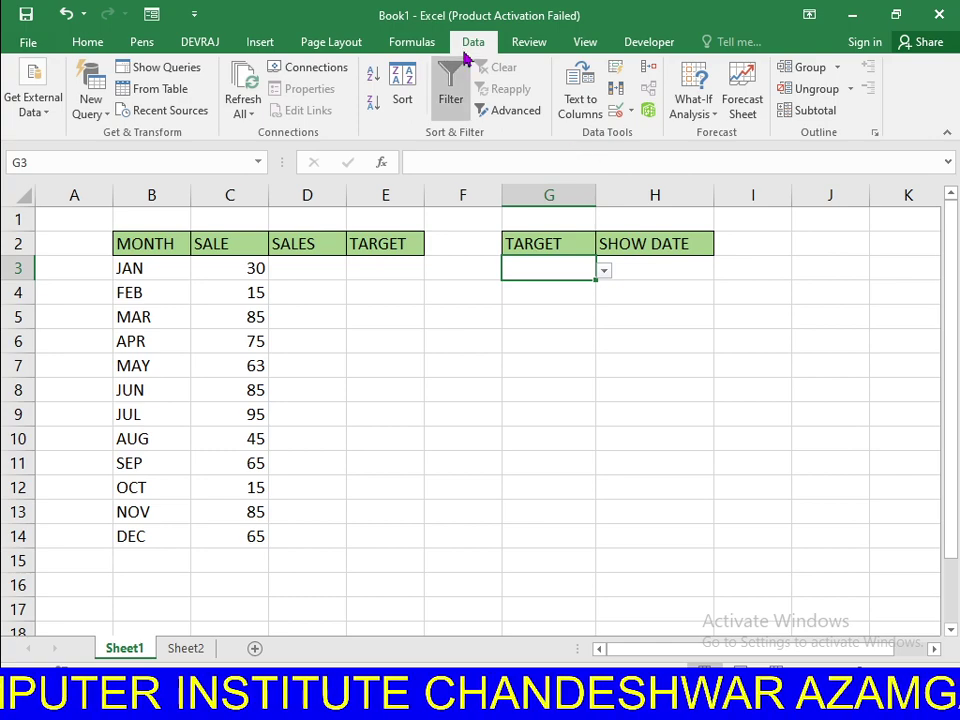
left_click(619, 115)
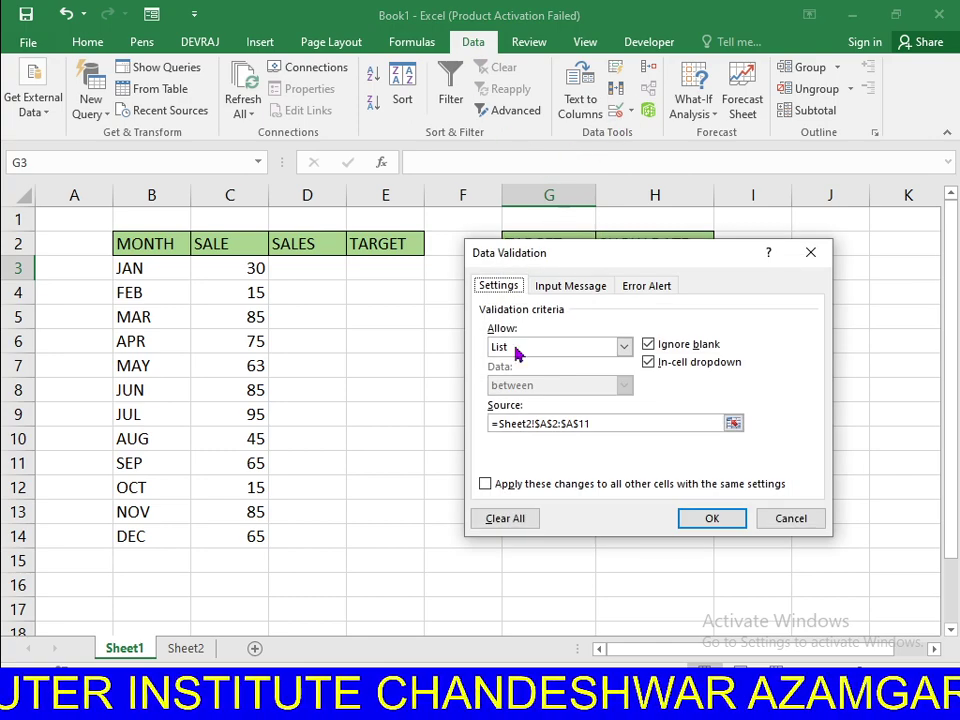
left_click(491, 520)
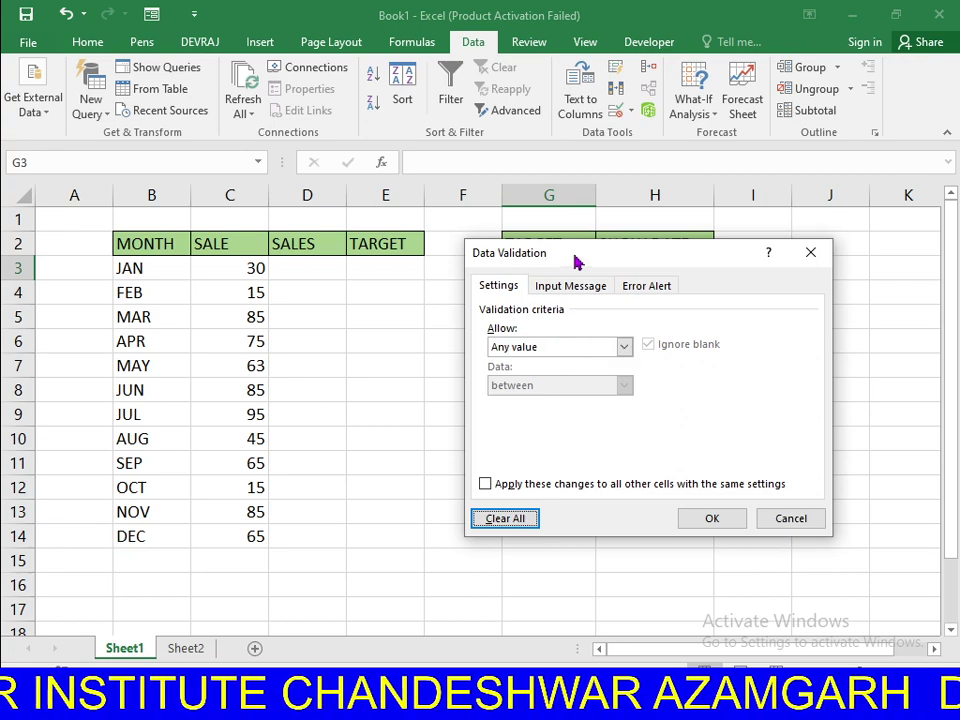
mouse_move(576, 262)
left_mouse_down()
mouse_move(150, 213)
mouse_move(247, 240)
left_mouse_up()
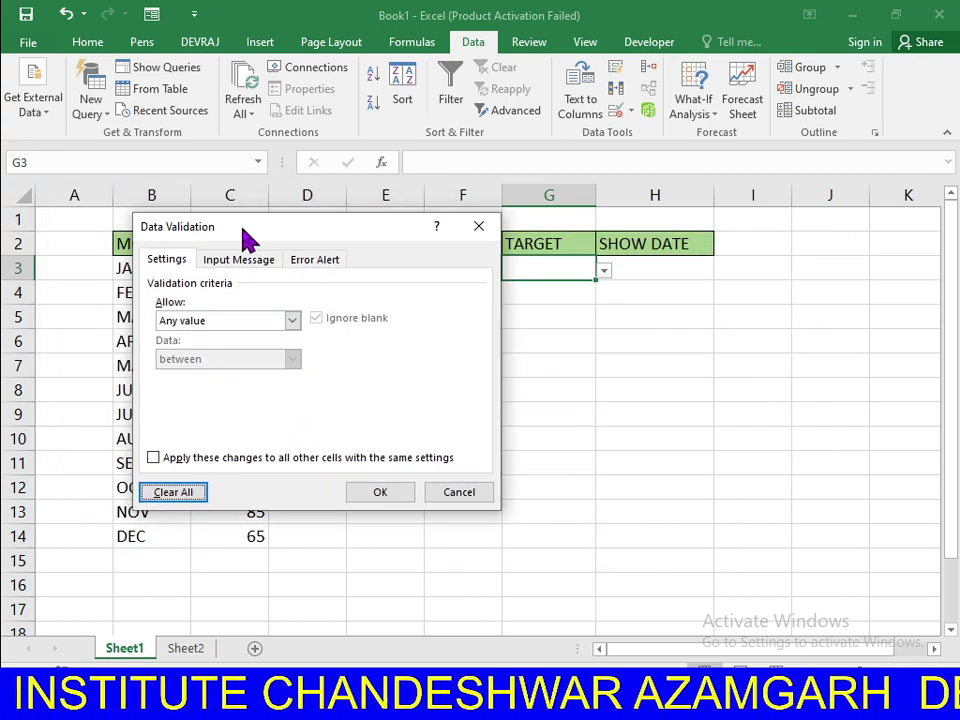
left_click(177, 324)
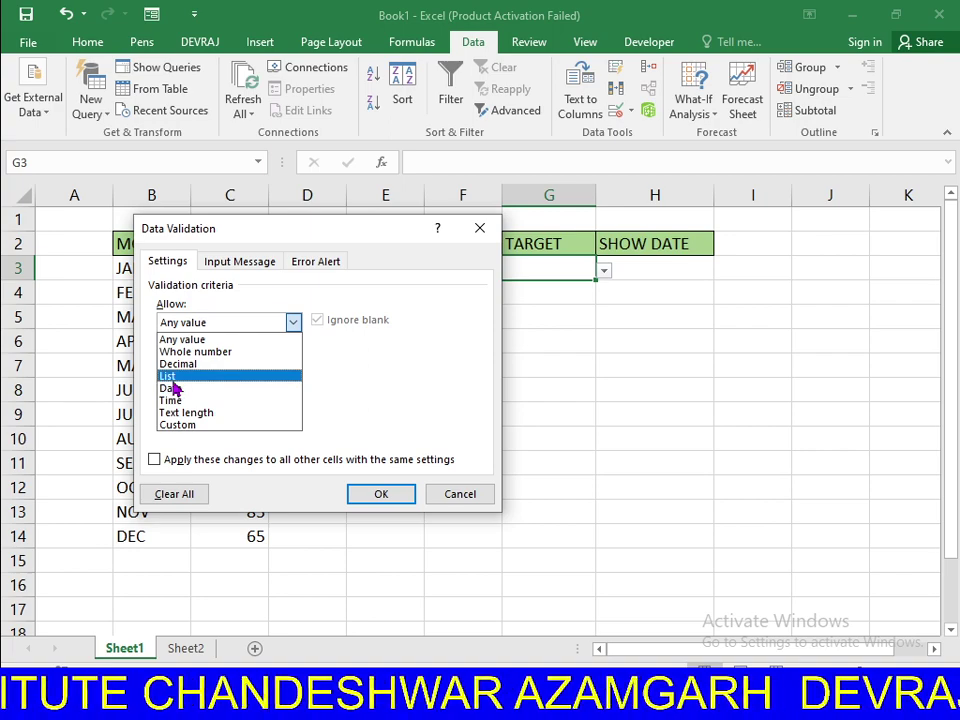
left_click(171, 378)
left_click(172, 399)
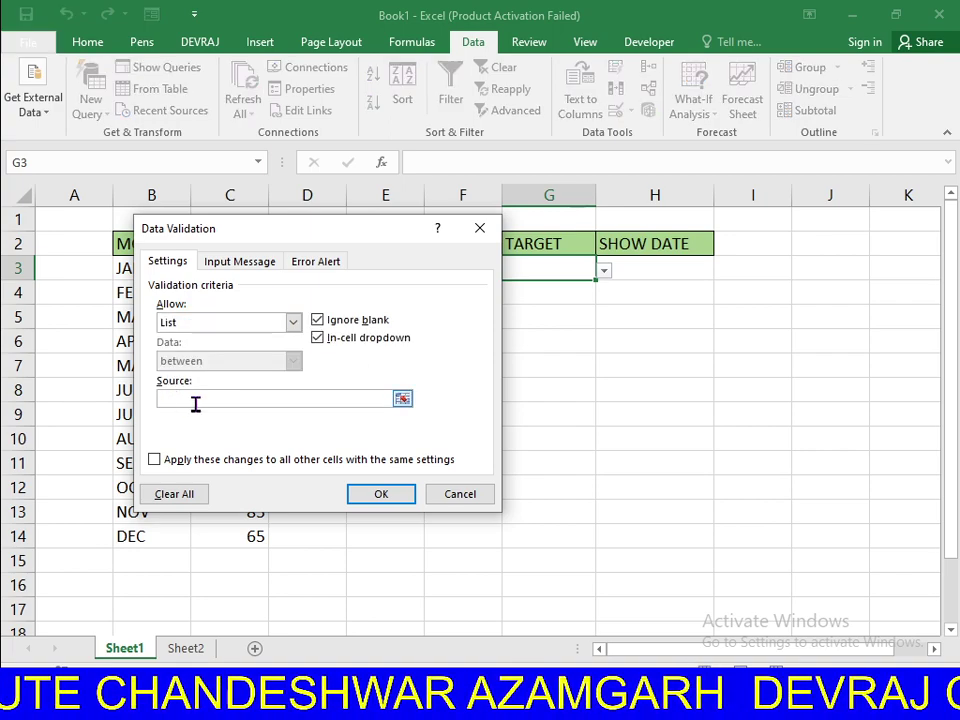
mouse_move(246, 228)
left_mouse_down()
mouse_move(550, 262)
mouse_move(614, 241)
left_mouse_up()
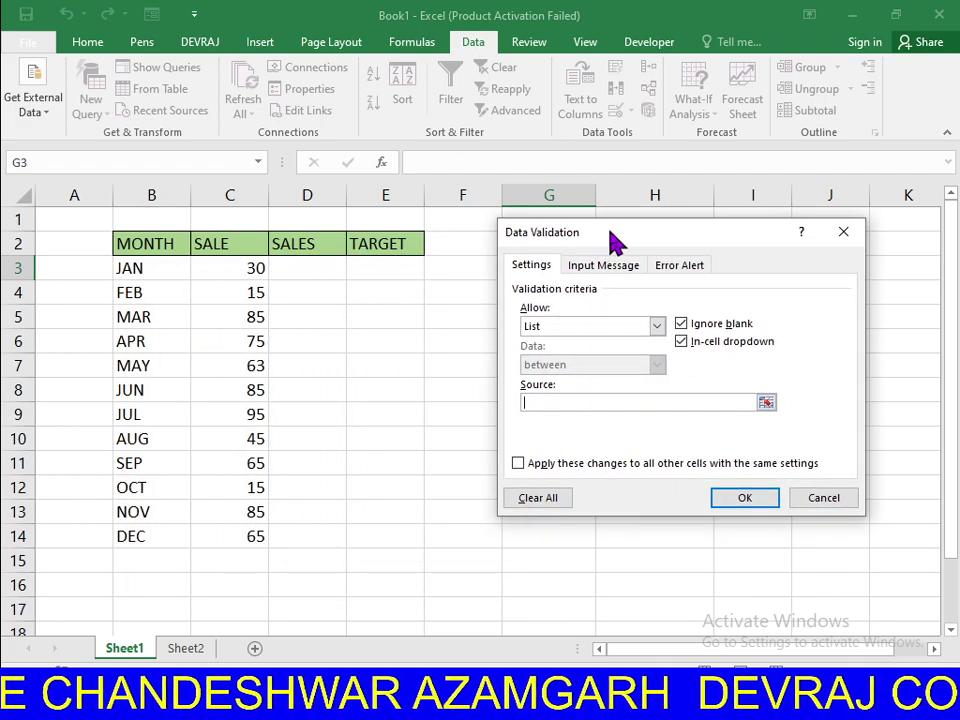
left_click(184, 649)
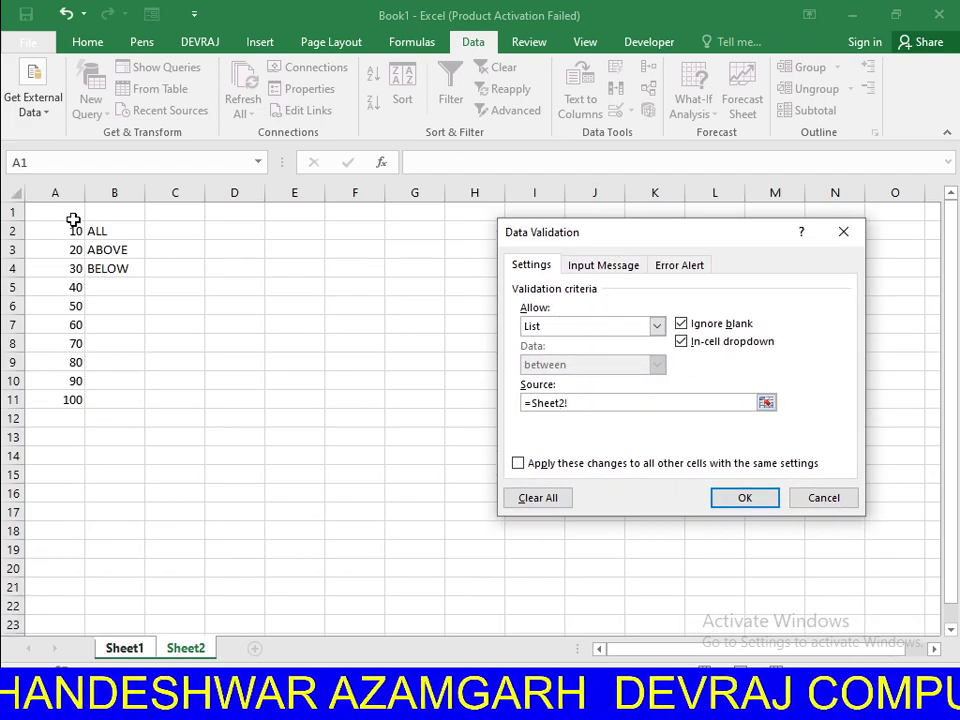
left_click_drag(60, 231, 60, 399)
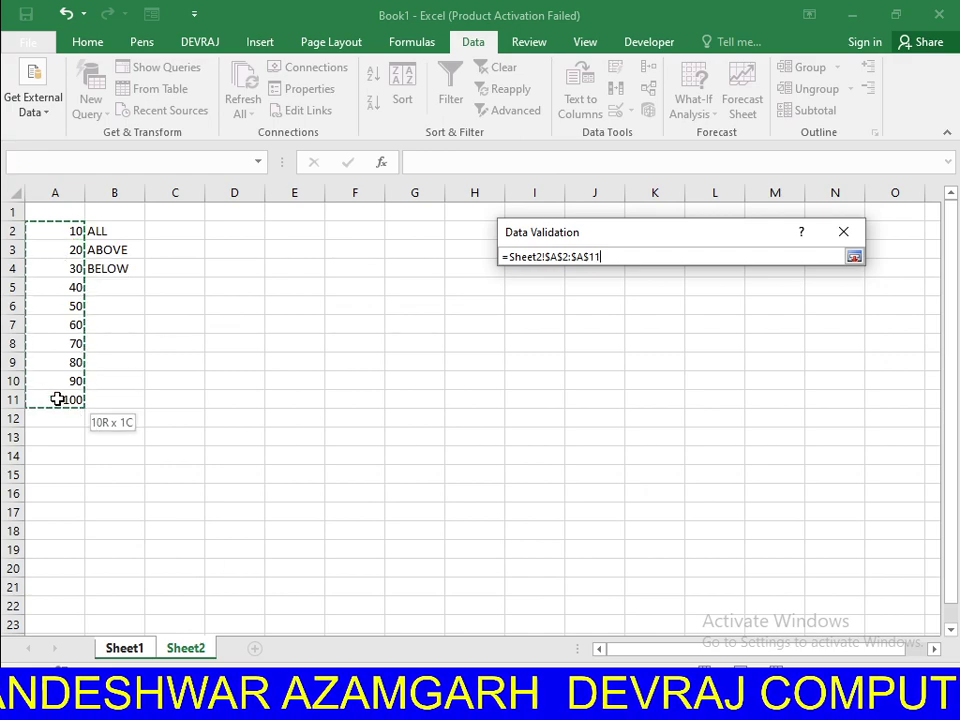
left_click(741, 498)
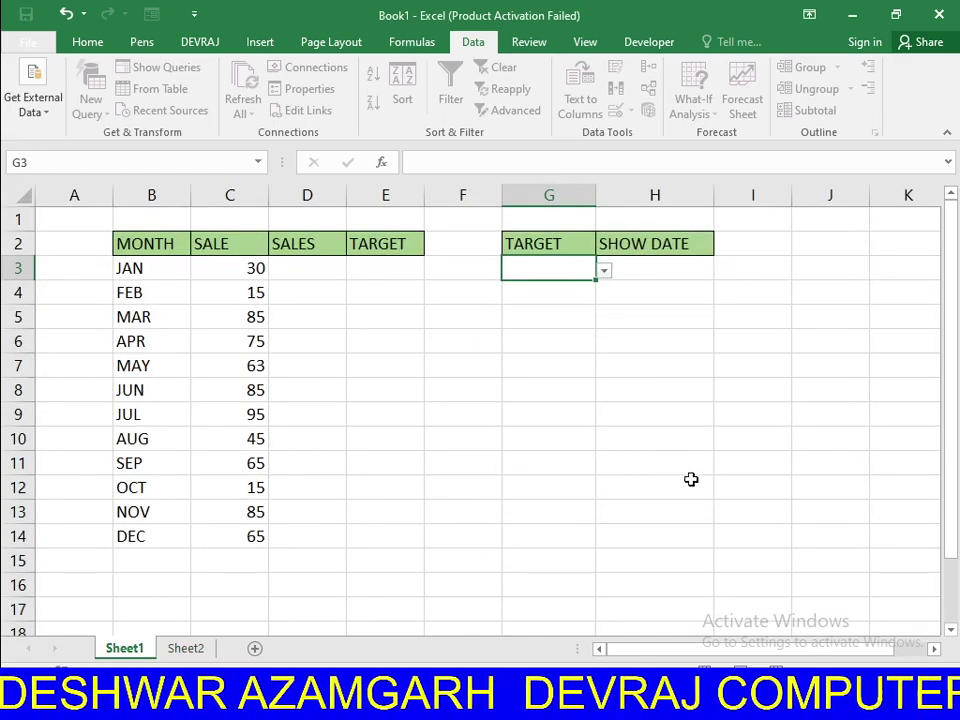
Pick 30 from G3's dropdown, then change the target to 80
left_click(604, 270)
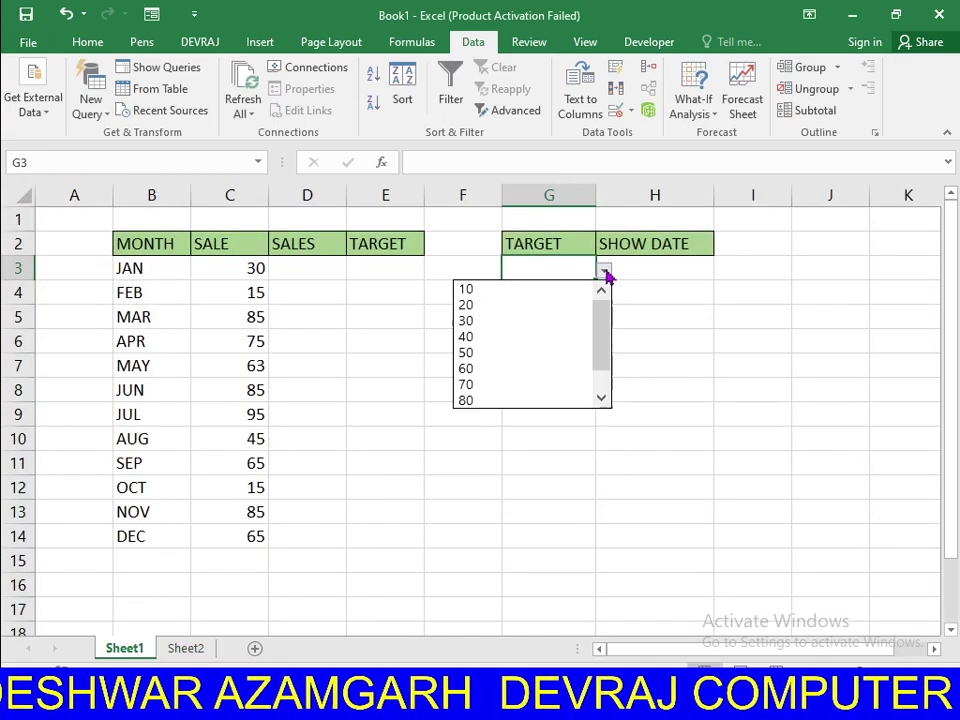
left_click(530, 321)
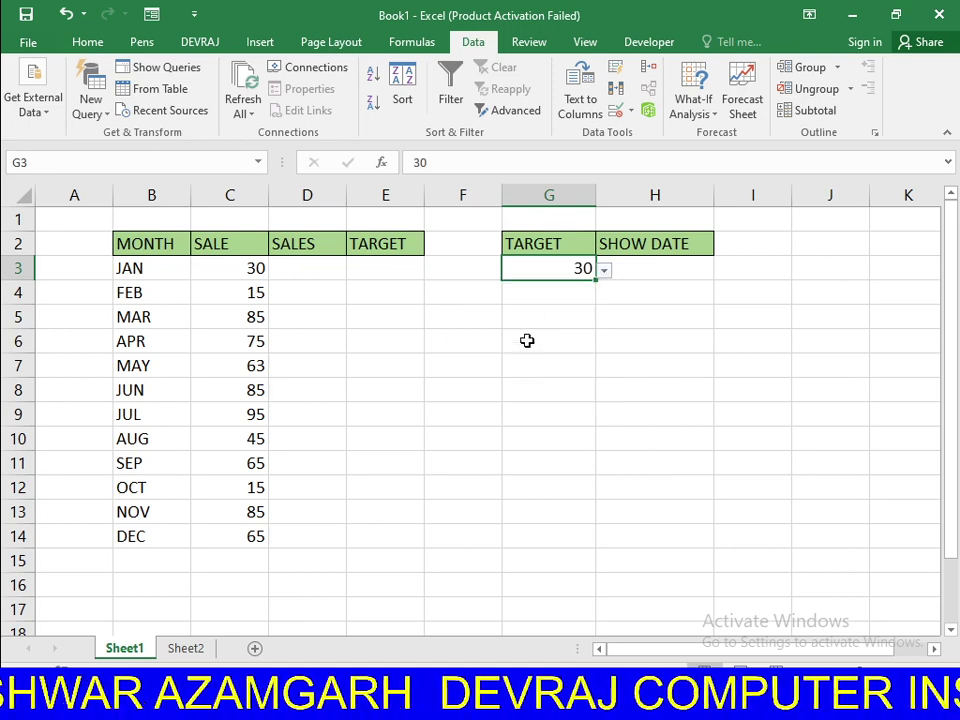
left_click(604, 270)
left_click(542, 371)
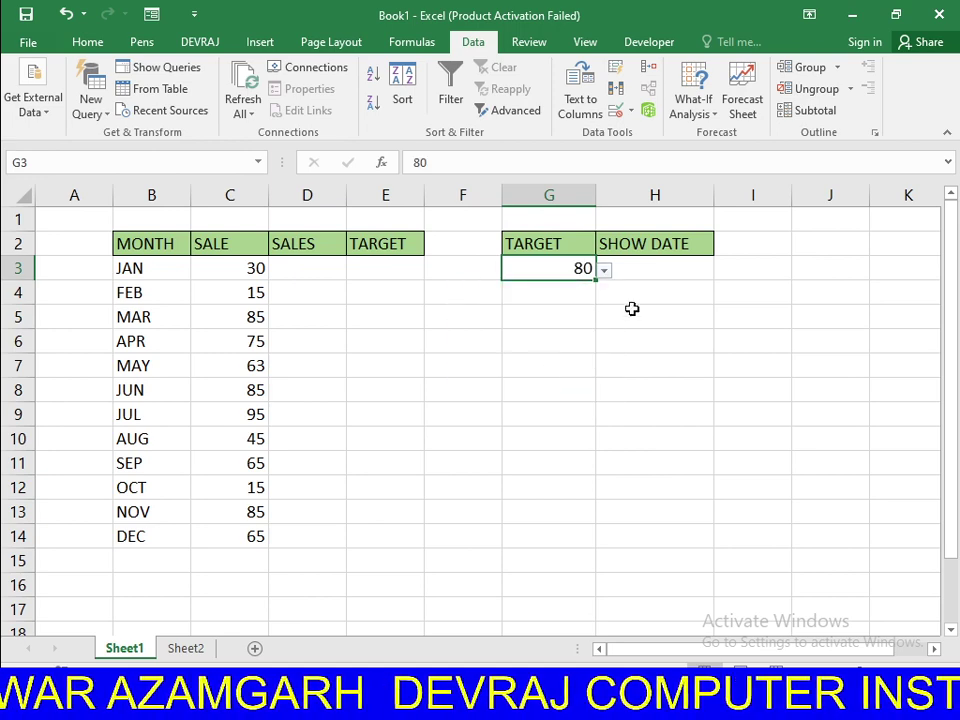
left_click(666, 268)
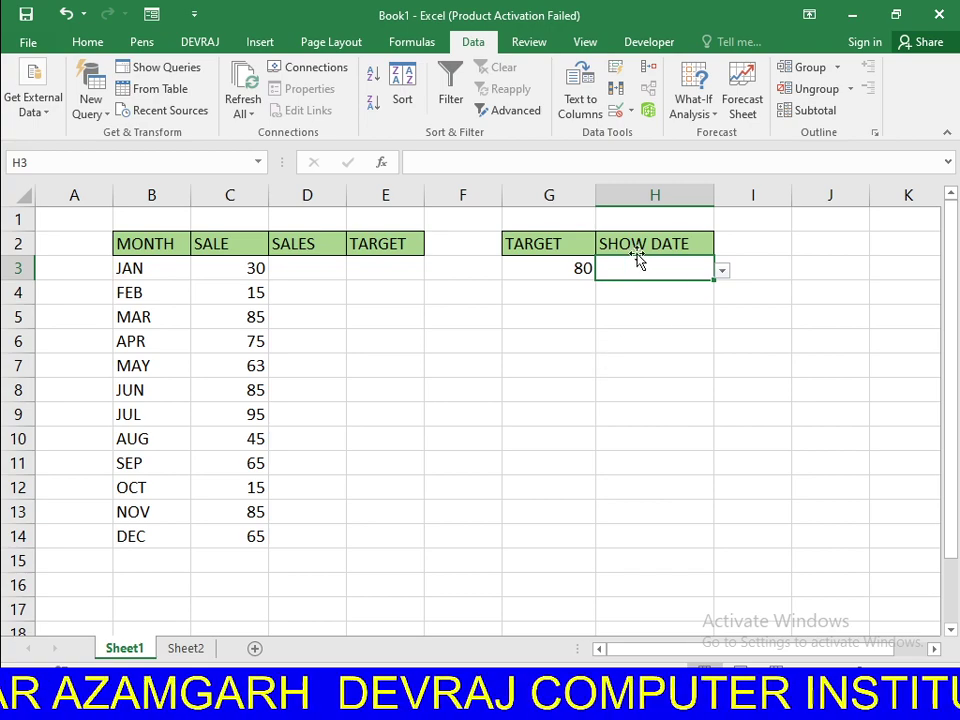
Give H3 a list validation sourced from Sheet2!$B$2:$B$4 (ALL, ABOVE, BELOW)
left_click(614, 112)
left_click(530, 498)
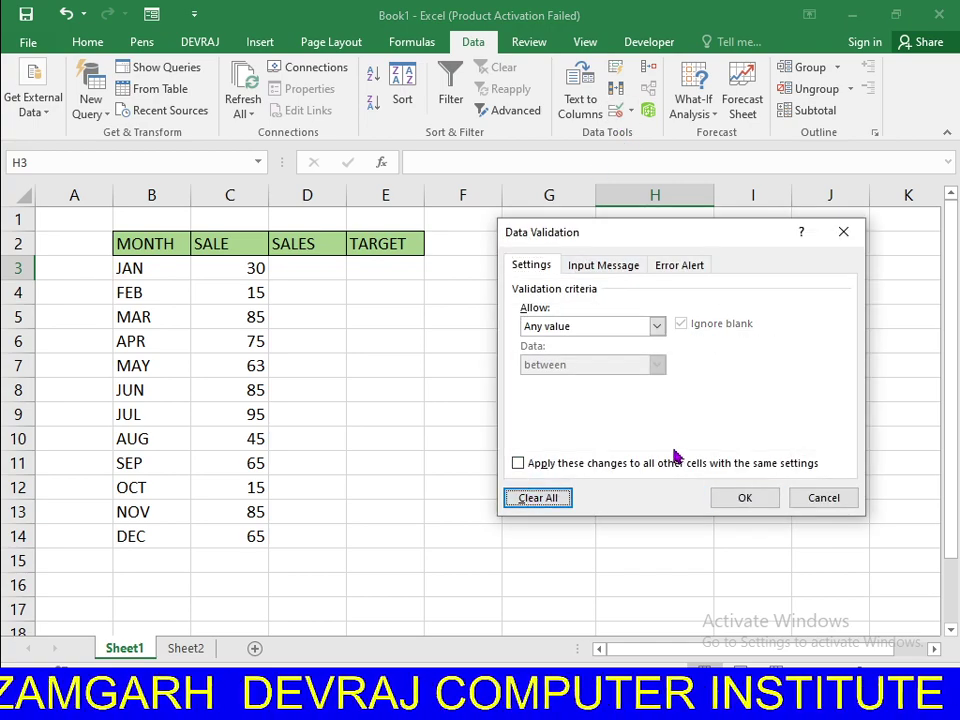
left_click(840, 232)
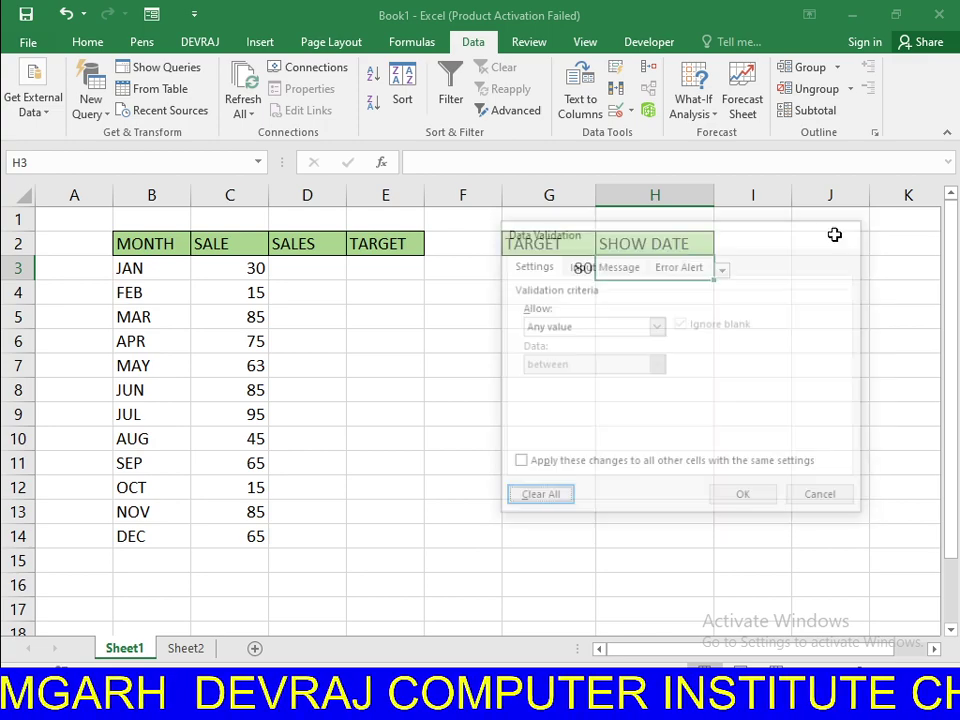
left_click(616, 114)
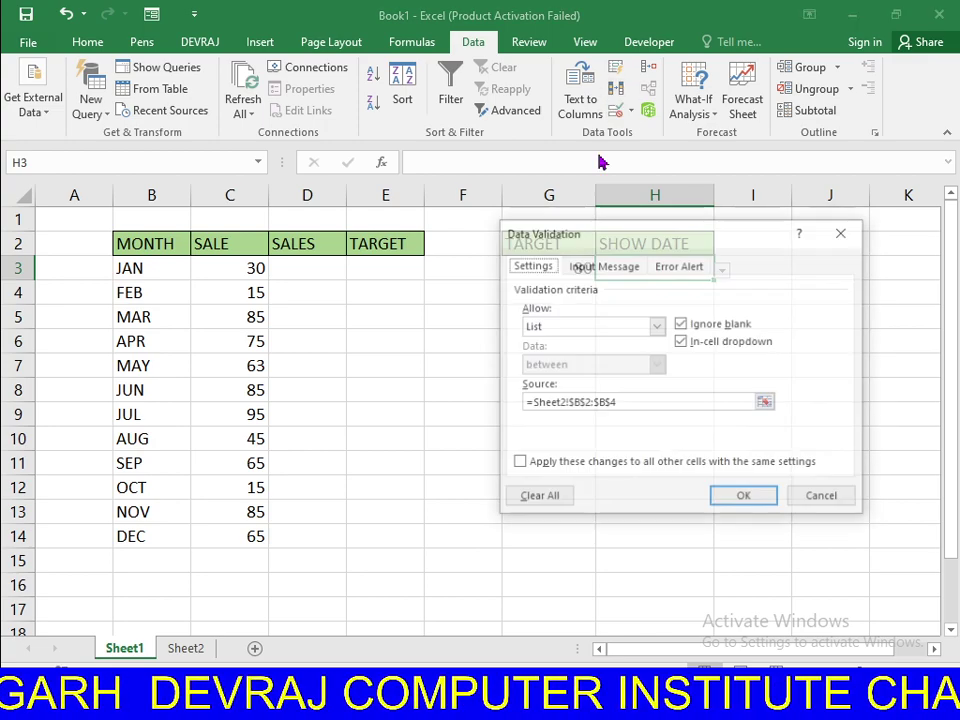
left_click(535, 506)
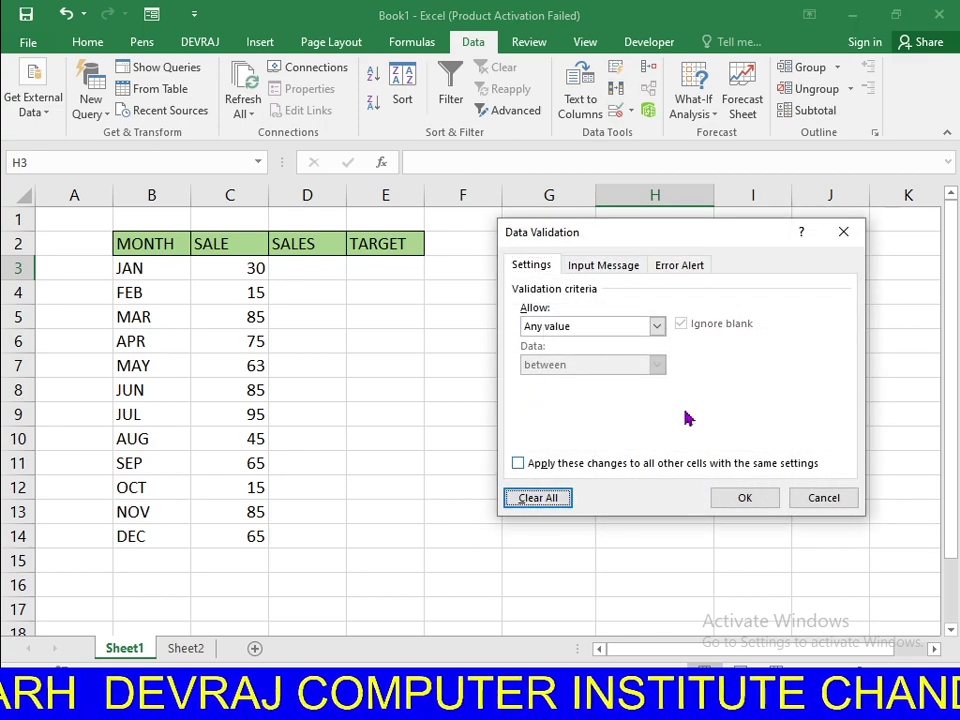
left_click(545, 326)
left_click(531, 380)
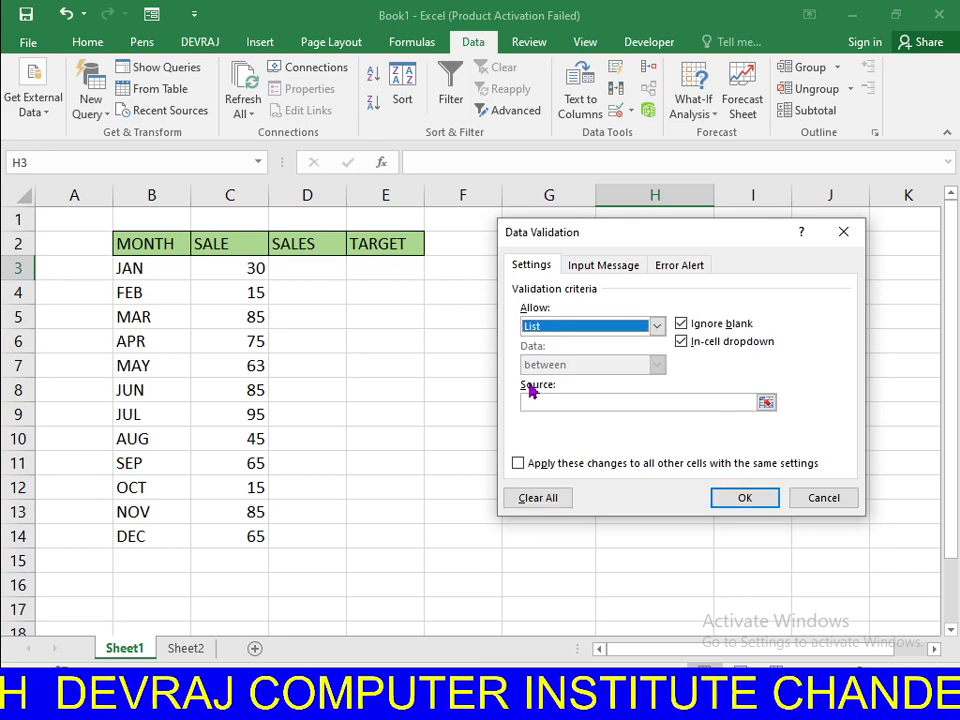
left_click(581, 402)
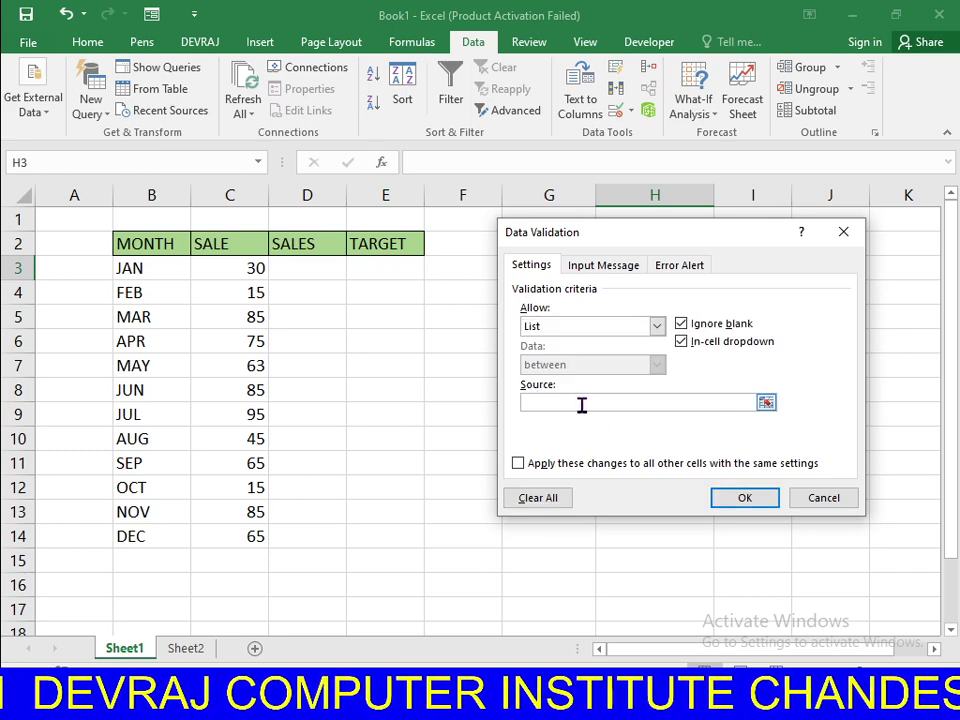
left_click(195, 649)
left_click_drag(105, 228, 120, 268)
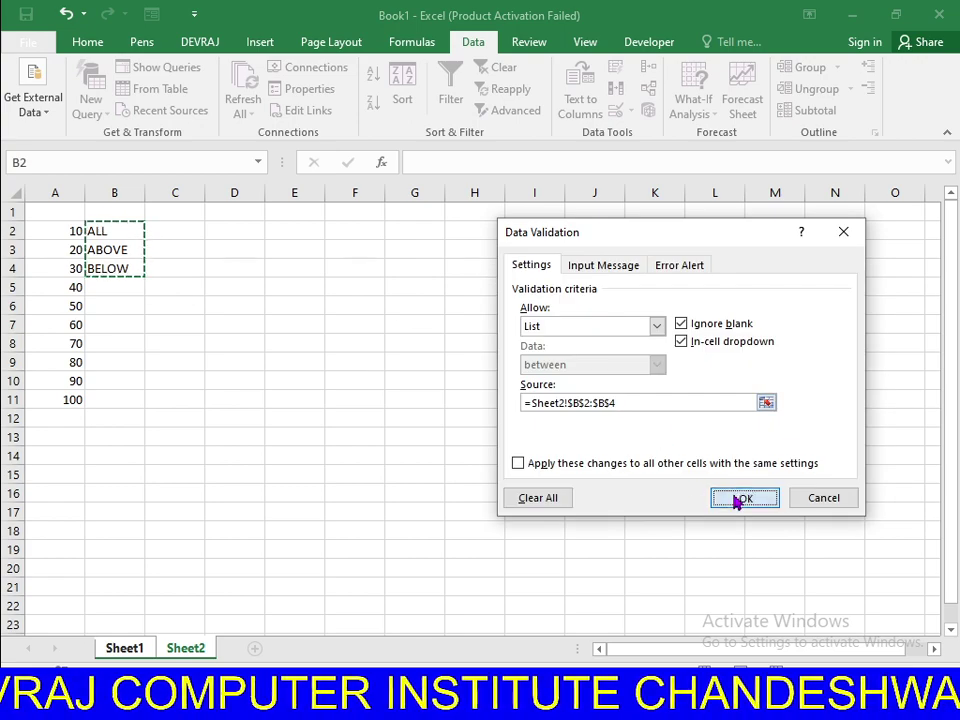
left_click(731, 494)
Set SHOW DATE in H3 to ALL
left_click(722, 271)
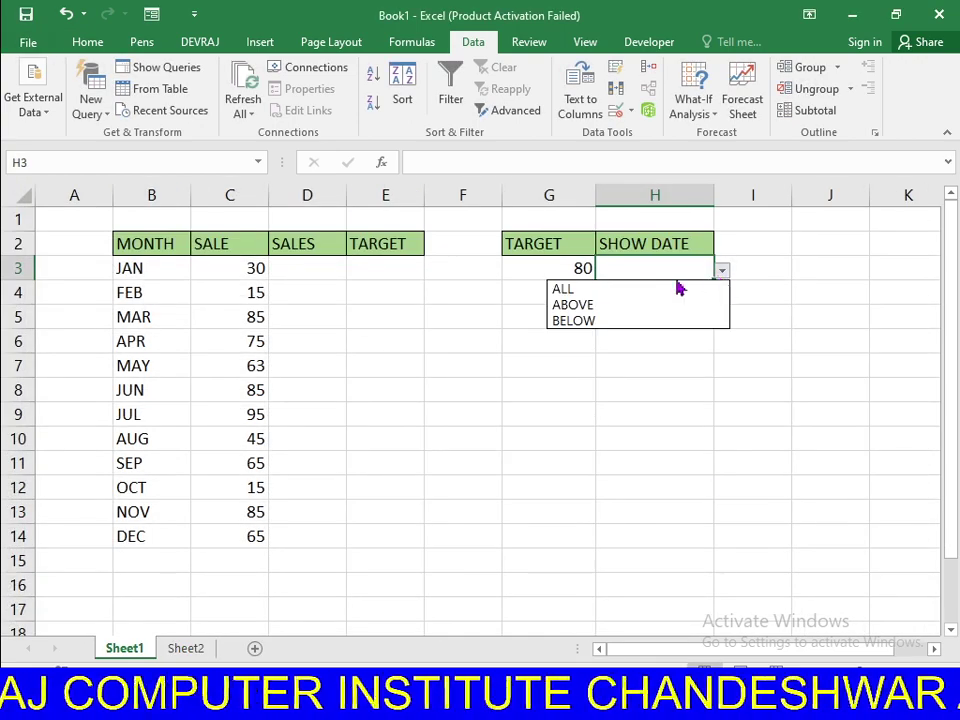
left_click(623, 287)
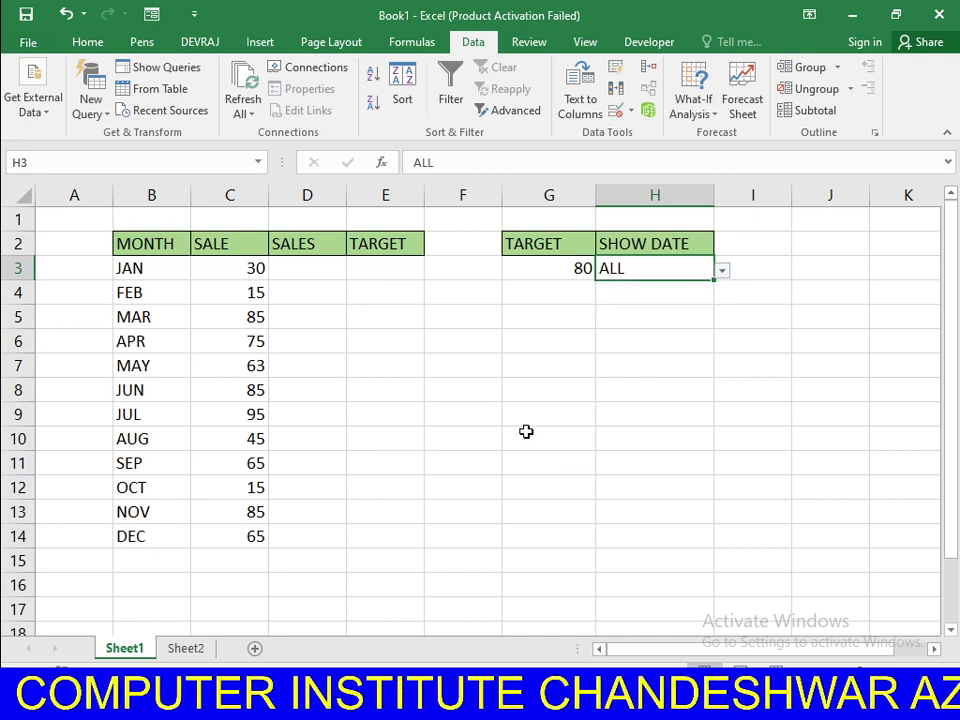
left_click(342, 387)
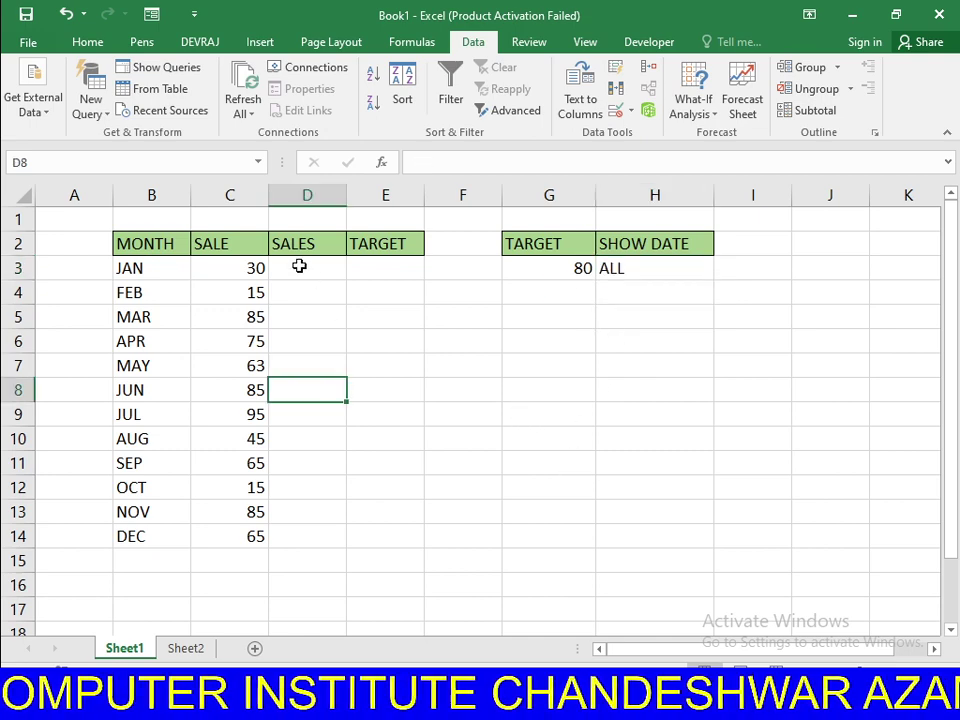
Enter =$G$3 in E3 and fill it down to E14, showing 80 each month
left_click(374, 265)
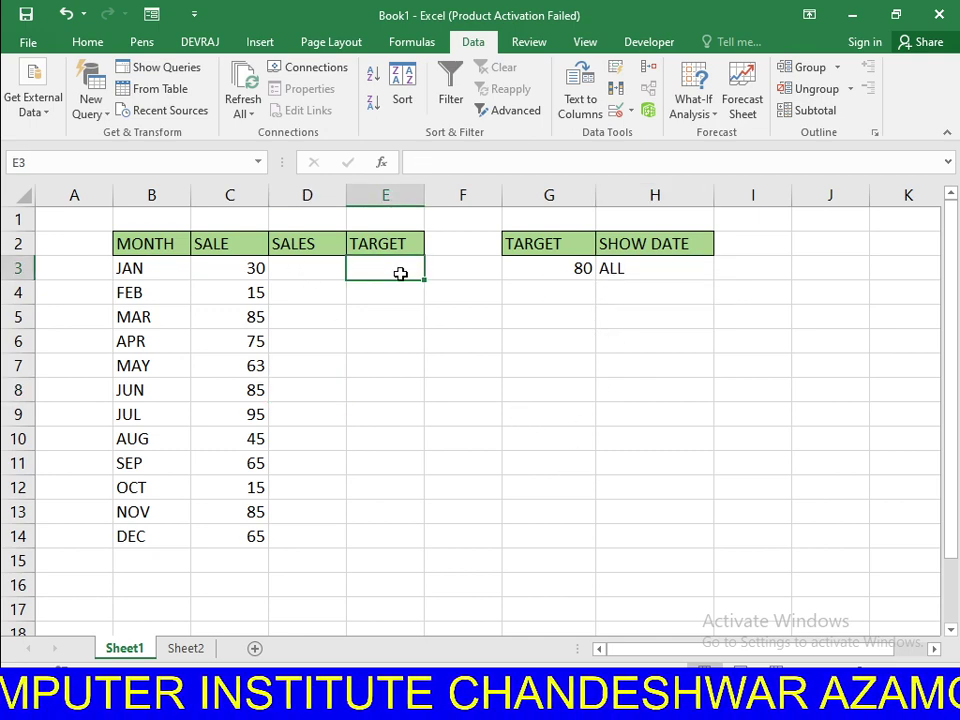
left_click(559, 268)
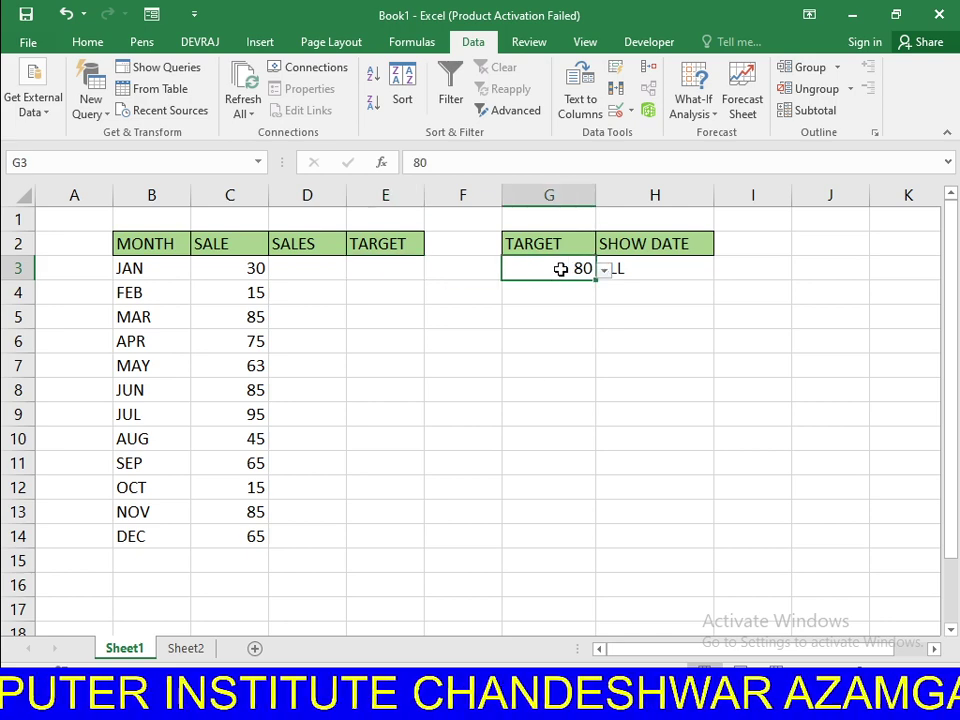
left_click(366, 264)
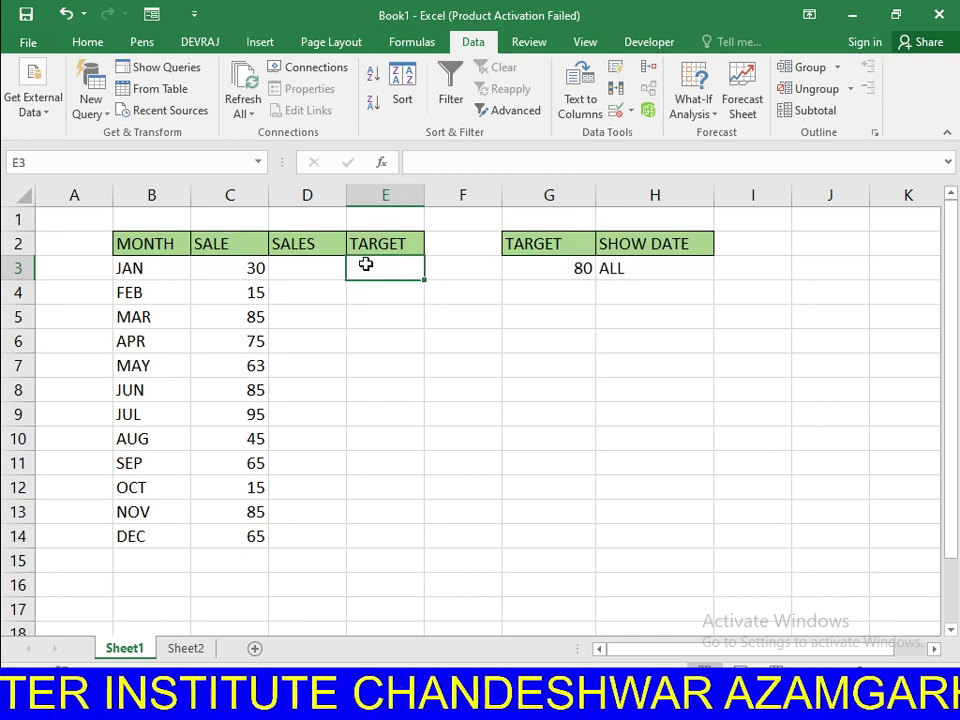
type("=")
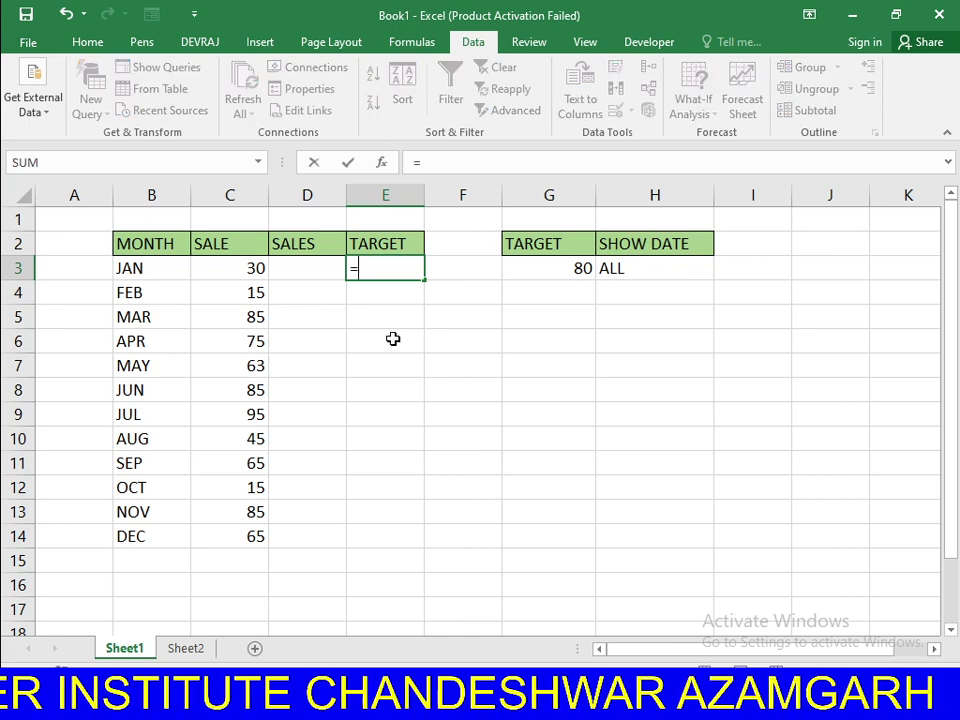
left_click(561, 269)
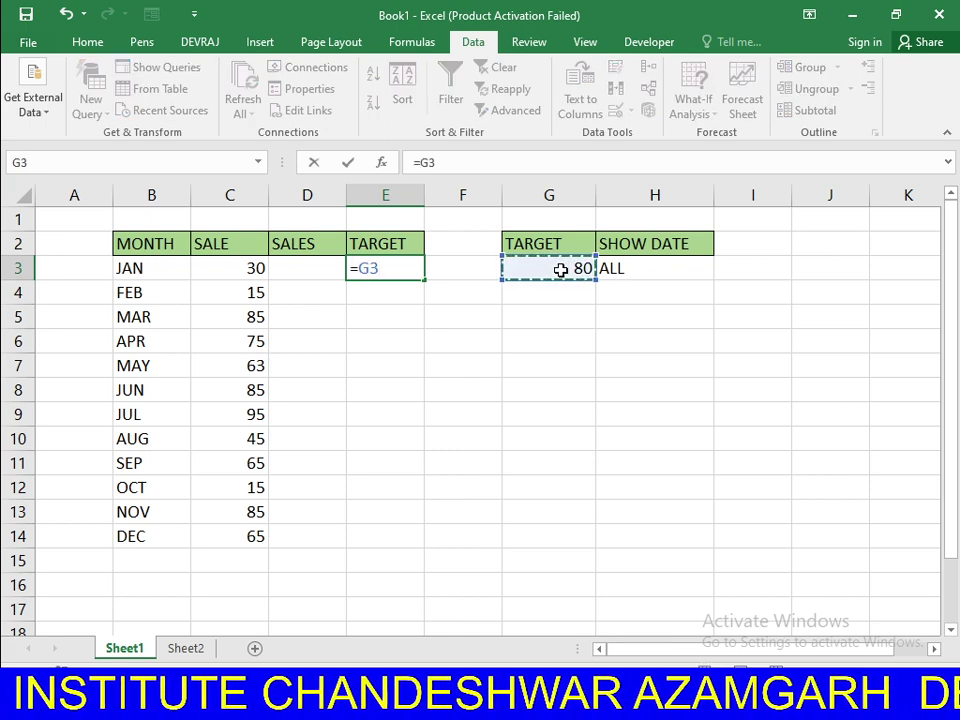
key("F4")
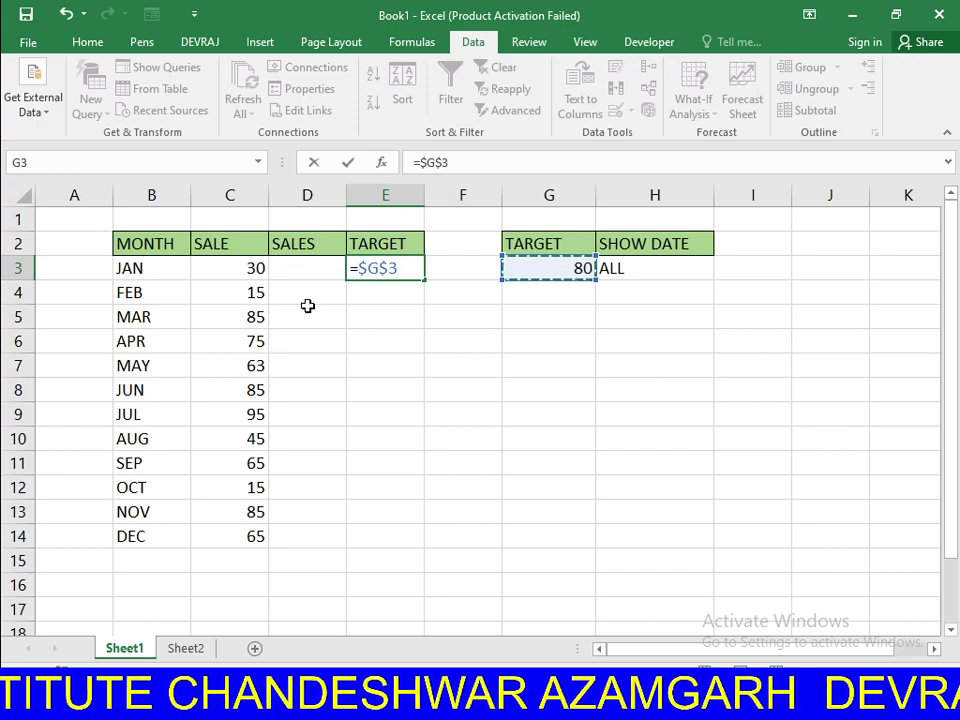
key("Return")
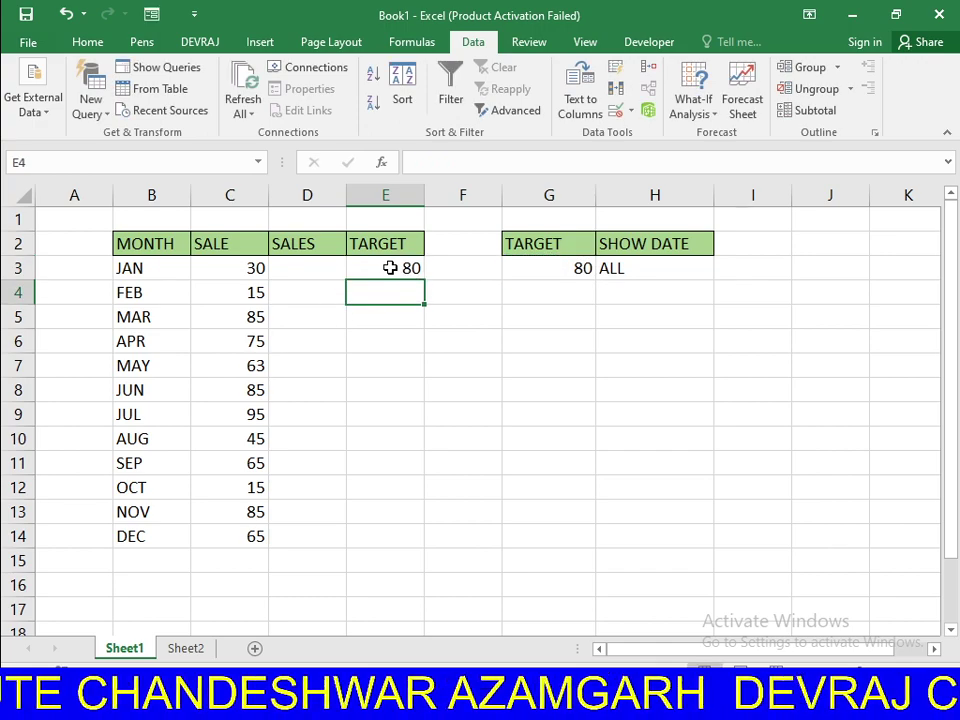
left_click(390, 268)
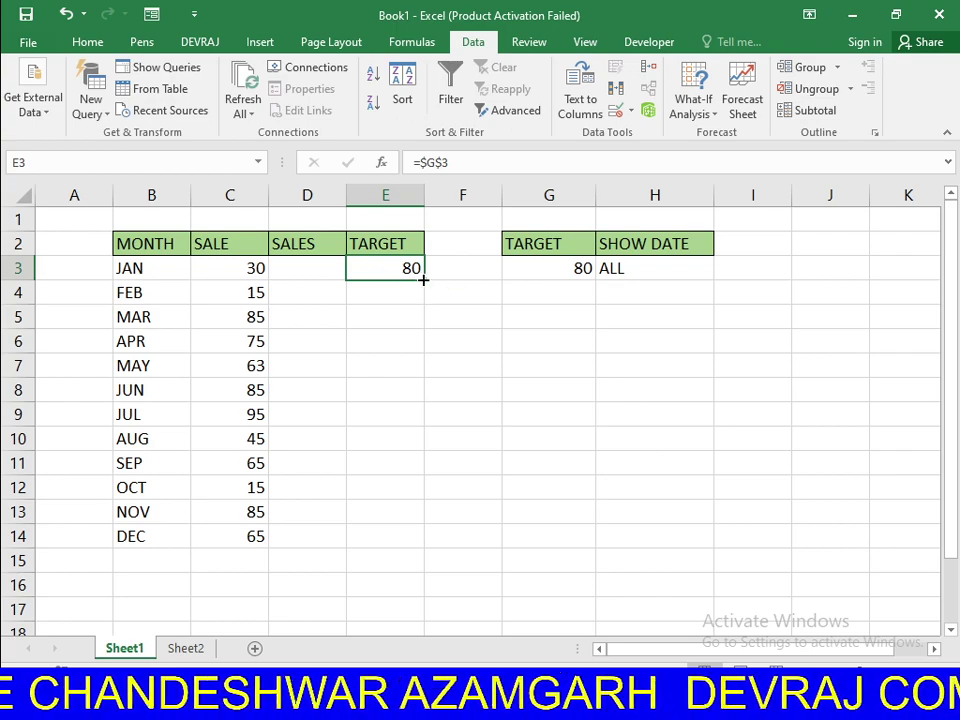
left_click_drag(423, 281, 411, 545)
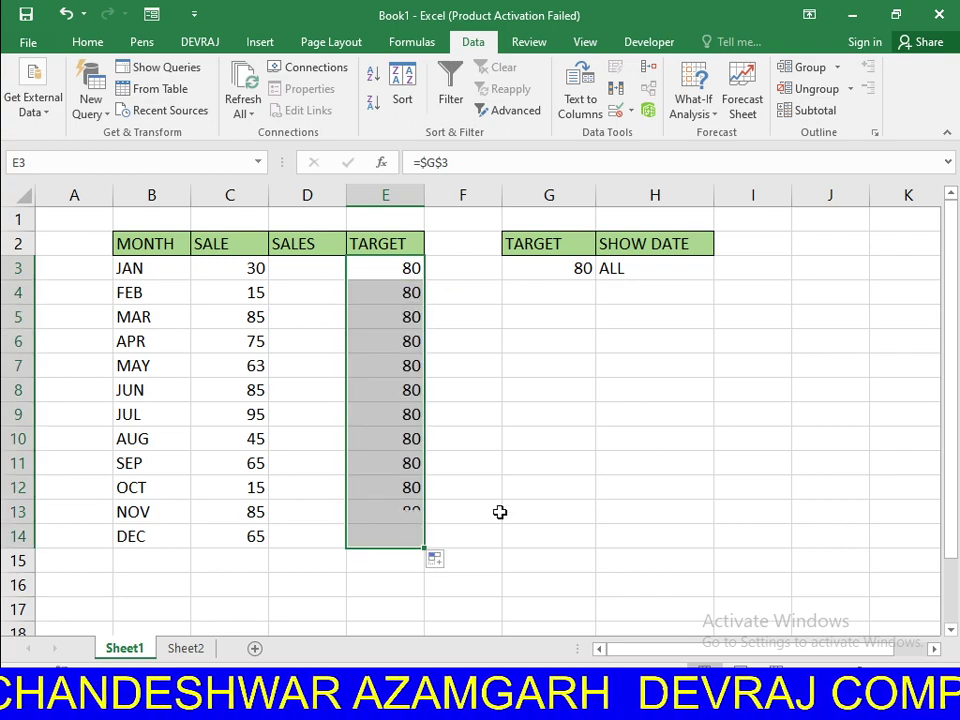
left_click(574, 434)
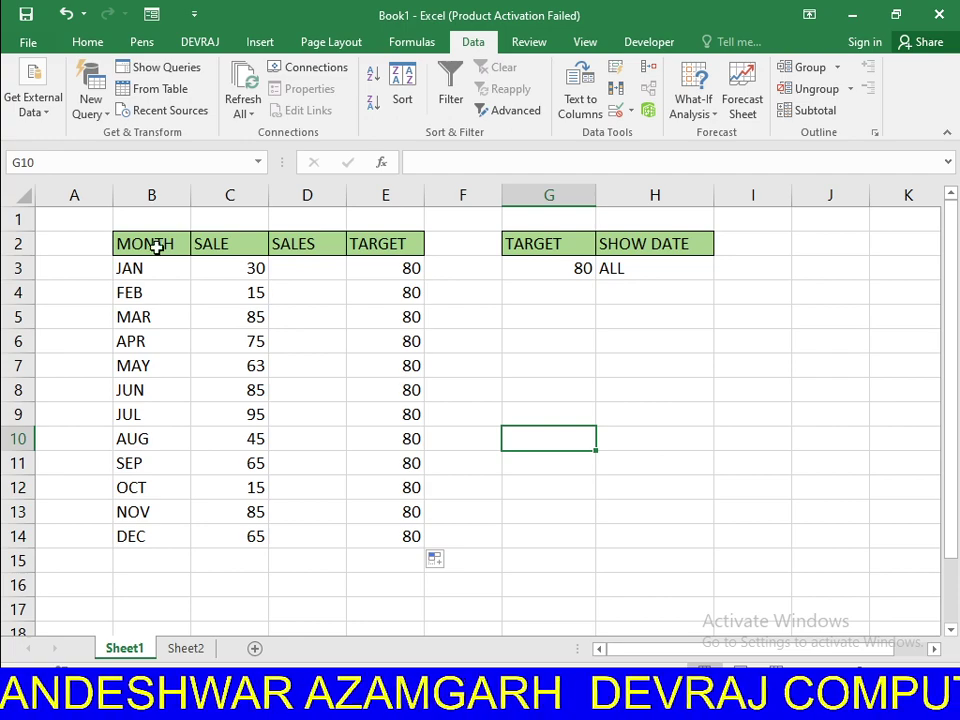
Give the data rows B3:E14 a light blue fill and all borders
mouse_move(116, 248)
left_mouse_down()
mouse_move(191, 407)
mouse_move(388, 540)
left_mouse_up()
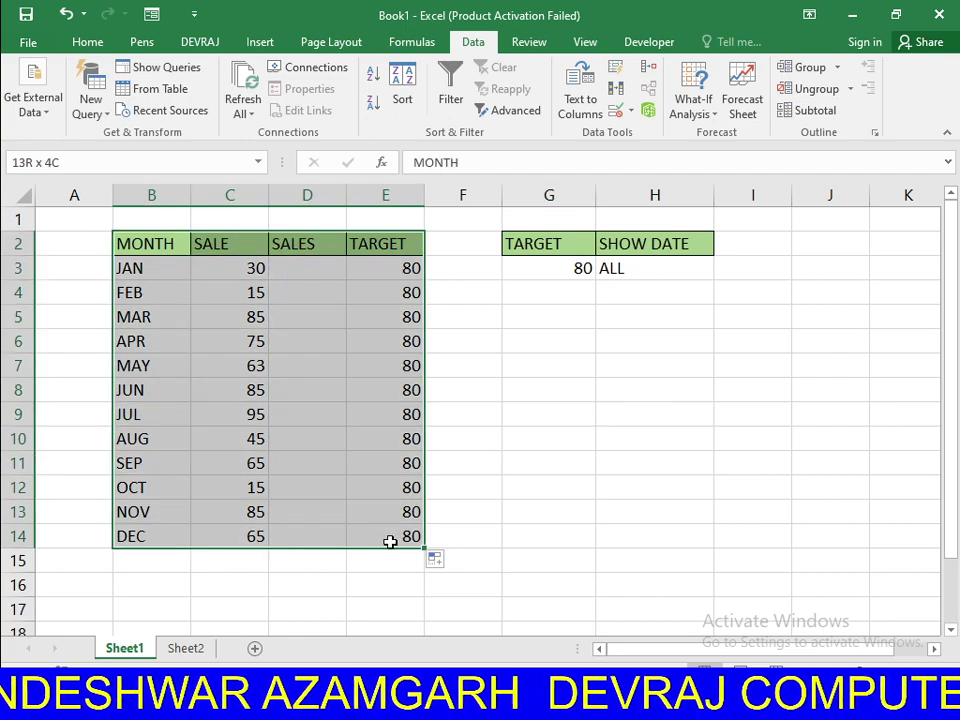
left_click(236, 296)
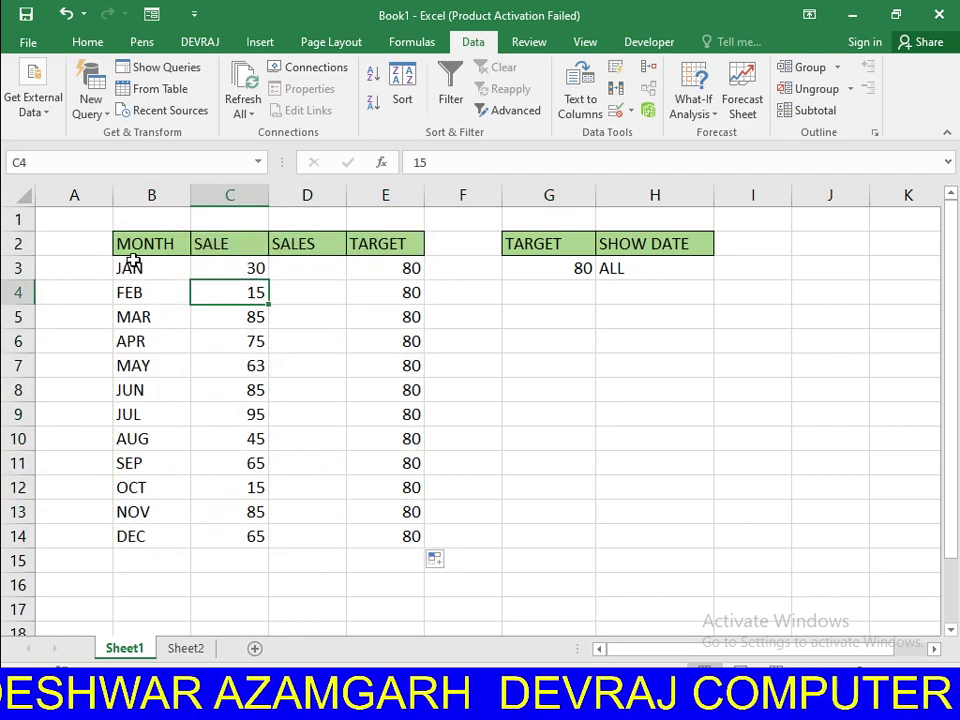
mouse_move(133, 262)
left_mouse_down()
mouse_move(396, 463)
mouse_move(410, 538)
left_mouse_up()
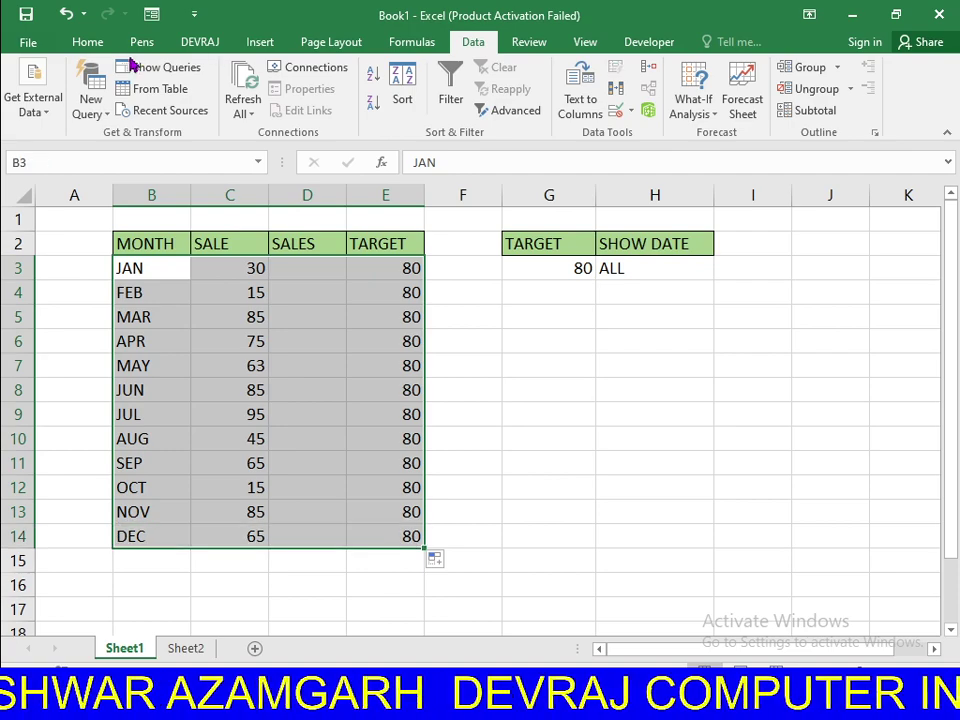
left_click(88, 44)
left_click(232, 104)
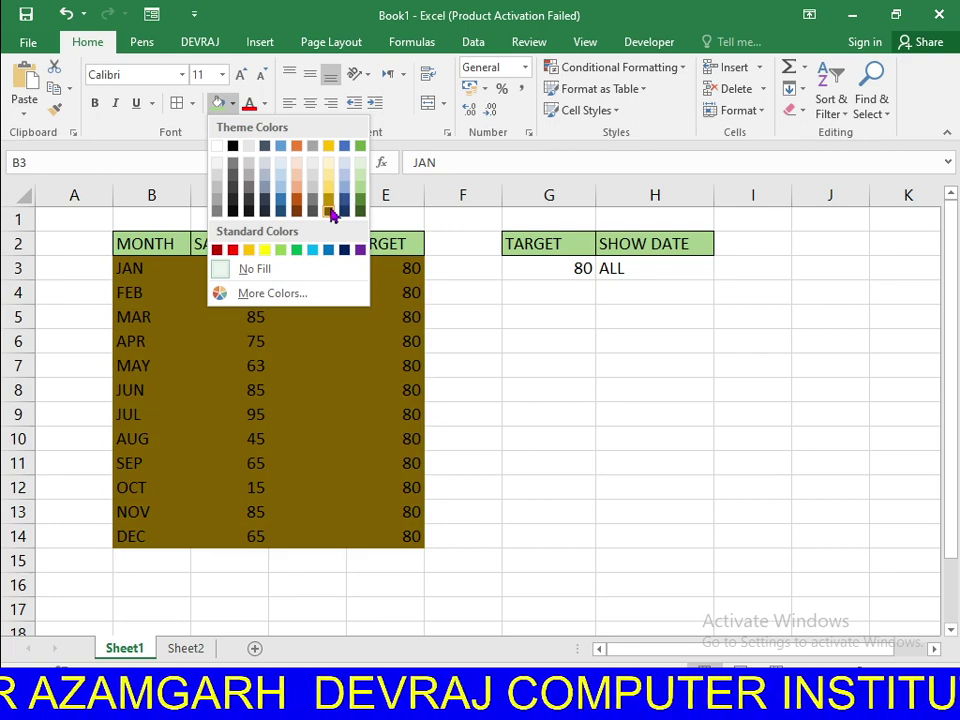
left_click(281, 181)
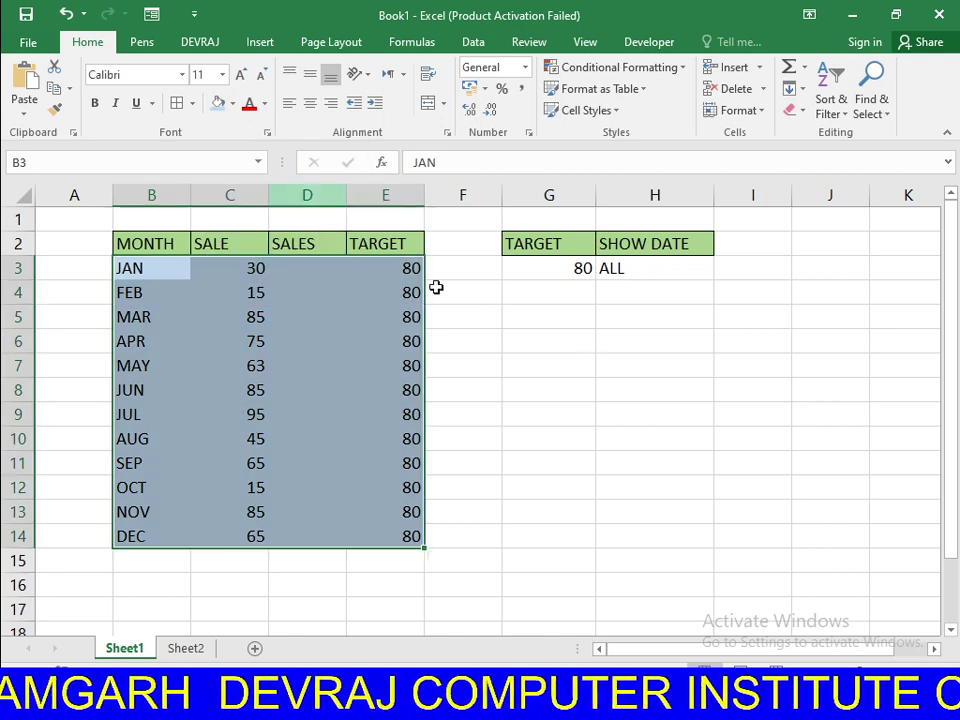
left_click(180, 103)
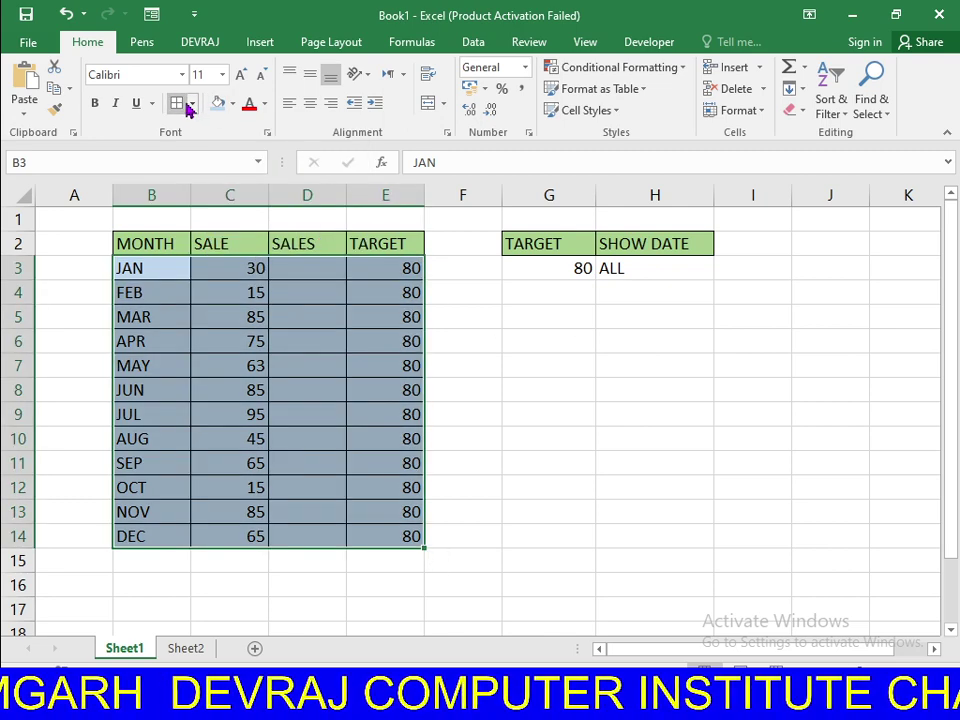
left_click(531, 362)
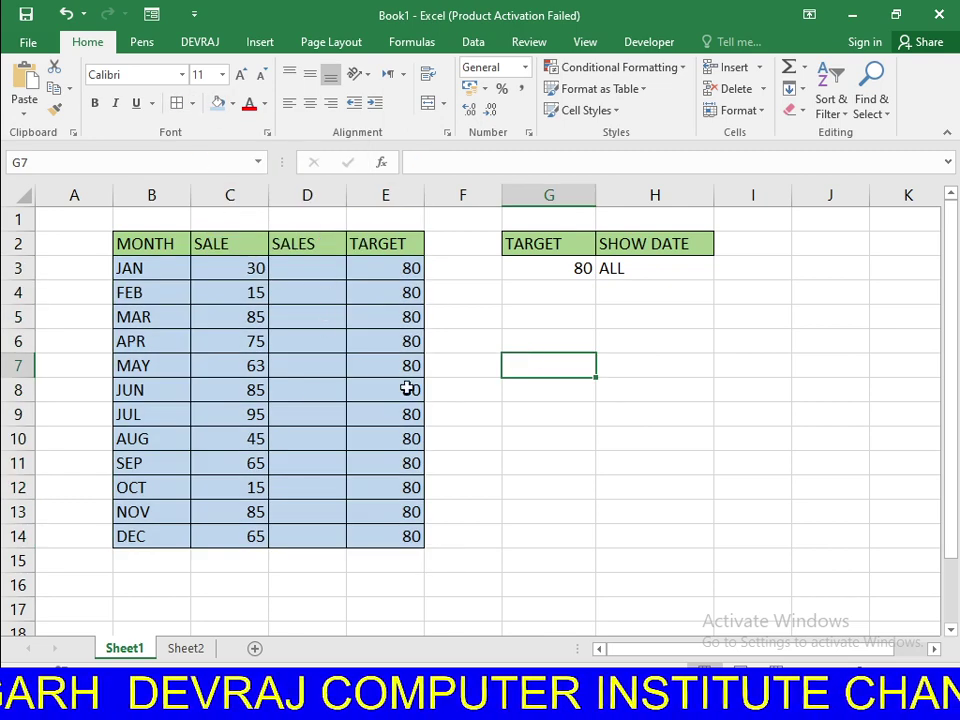
Add borders around the G3:H3 target and show cells
left_click_drag(535, 265, 681, 264)
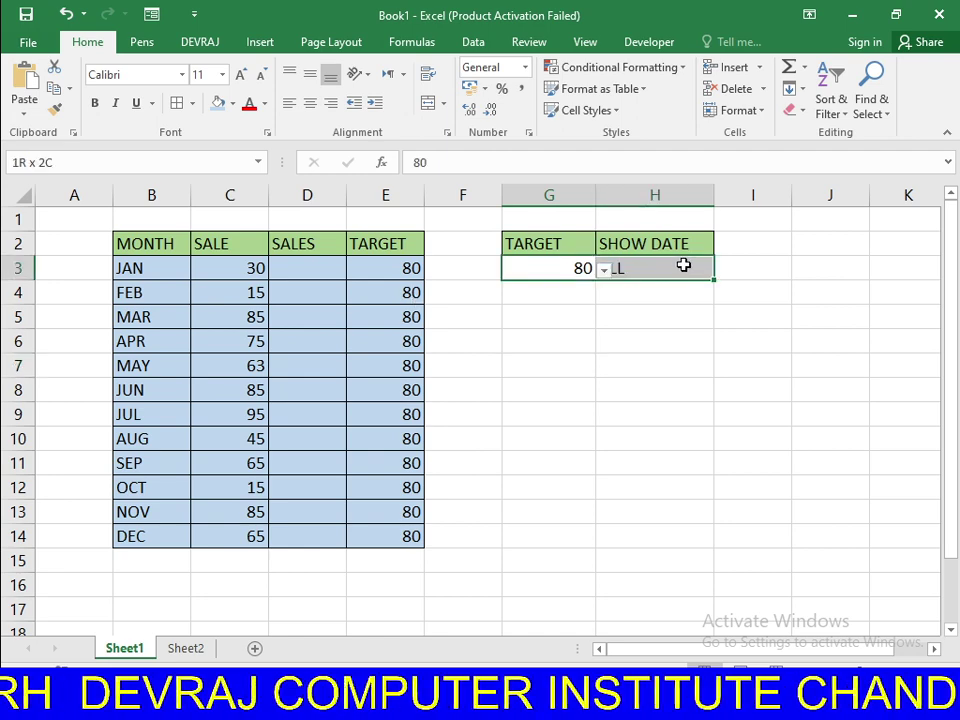
left_click(652, 364)
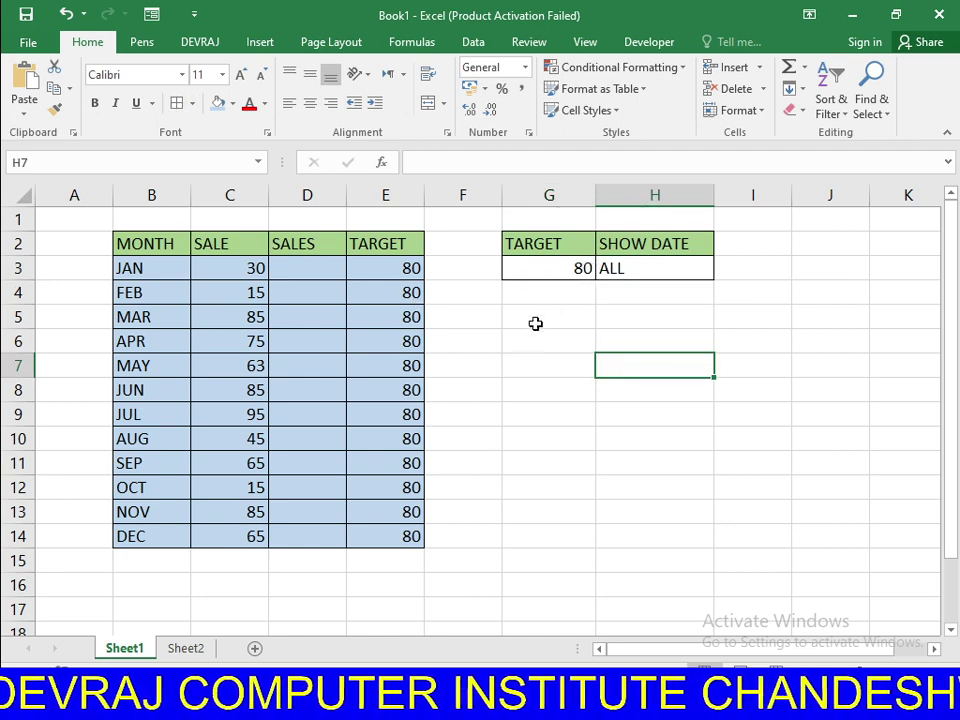
left_click(510, 362)
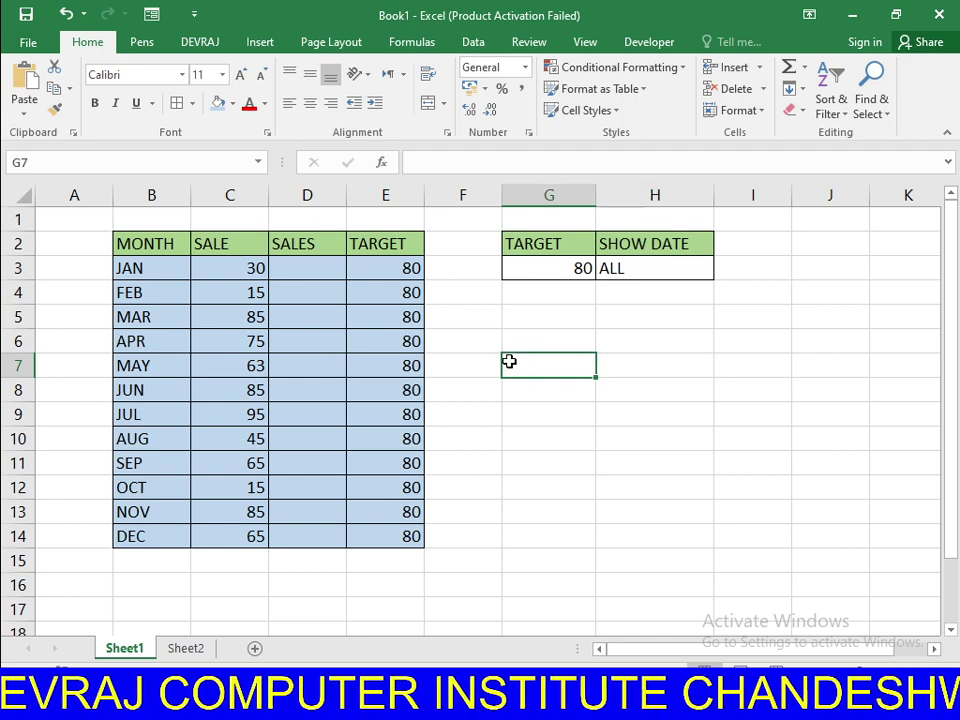
left_click(290, 267)
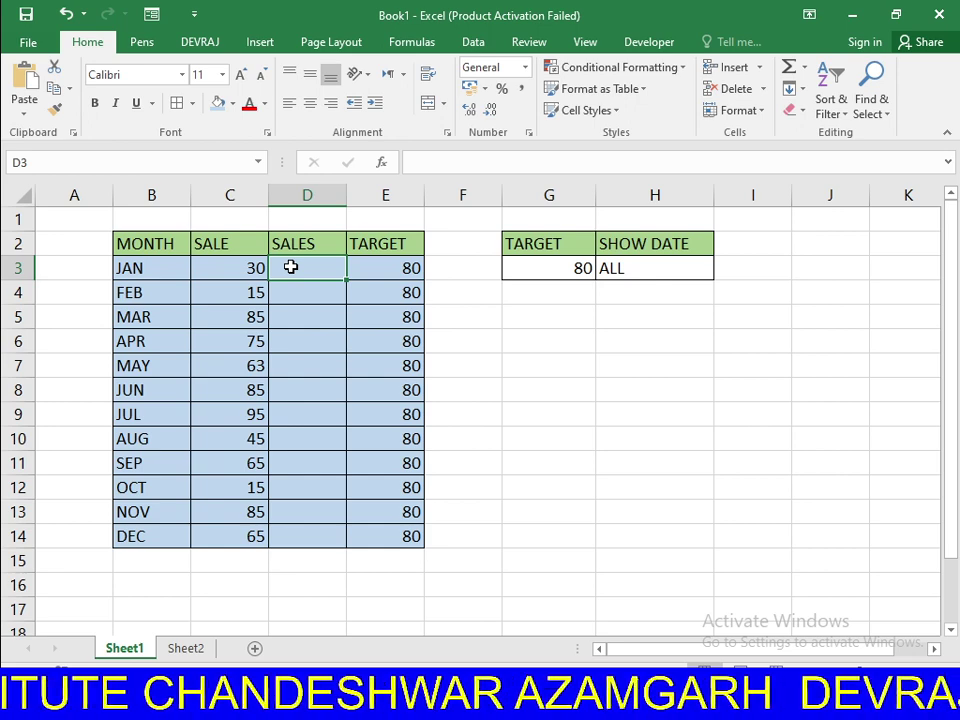
In D3 begin the formula =IF(AND($H$3="ABOVE",
type("=")
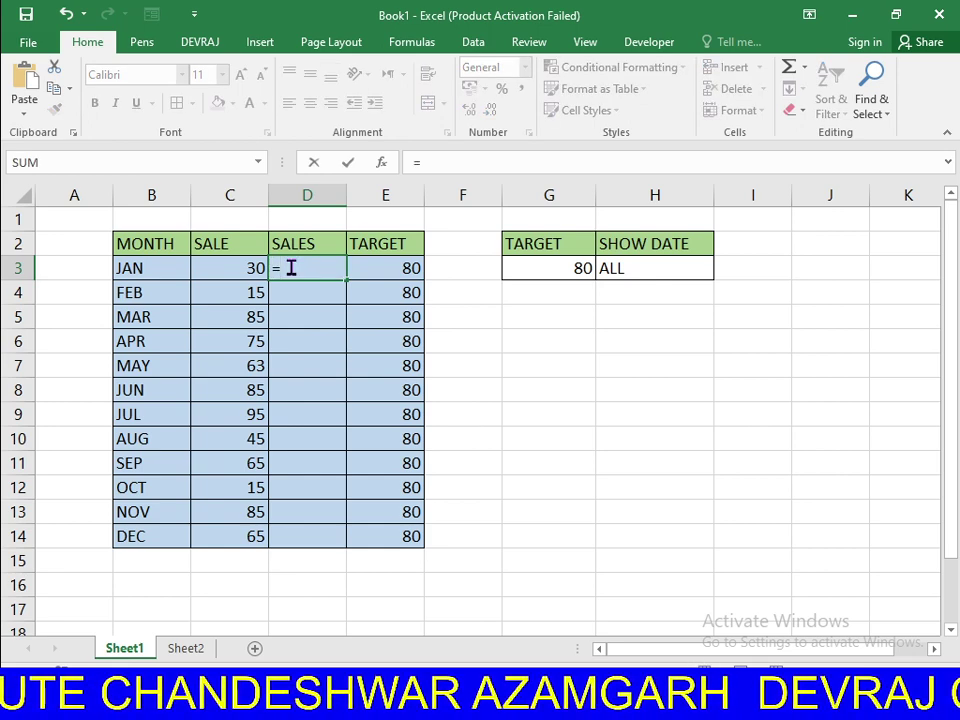
type("IF(")
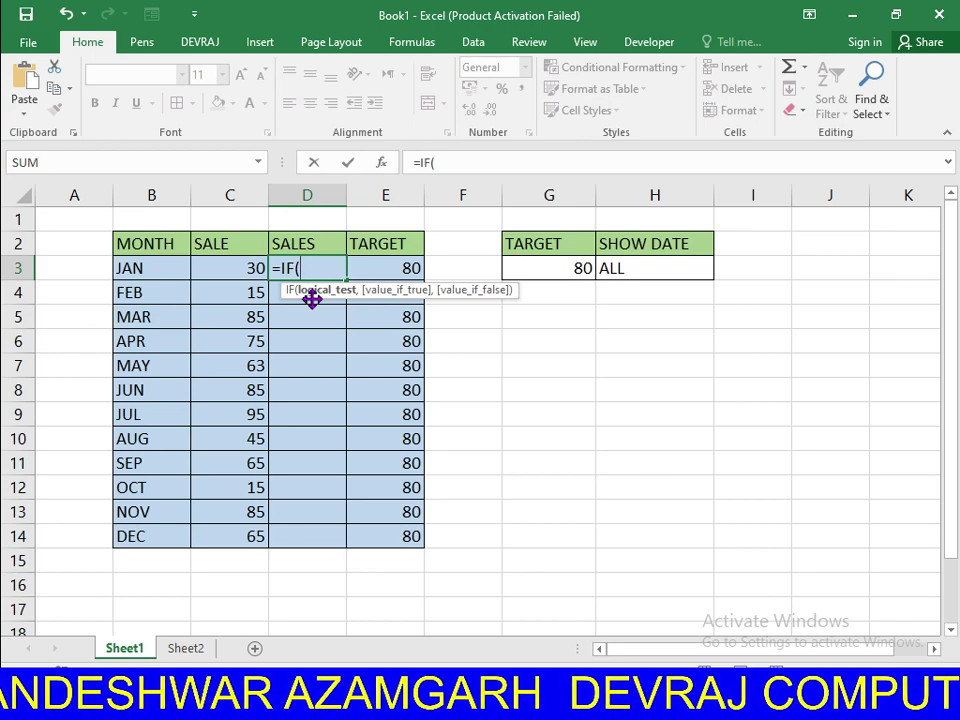
type("AND")
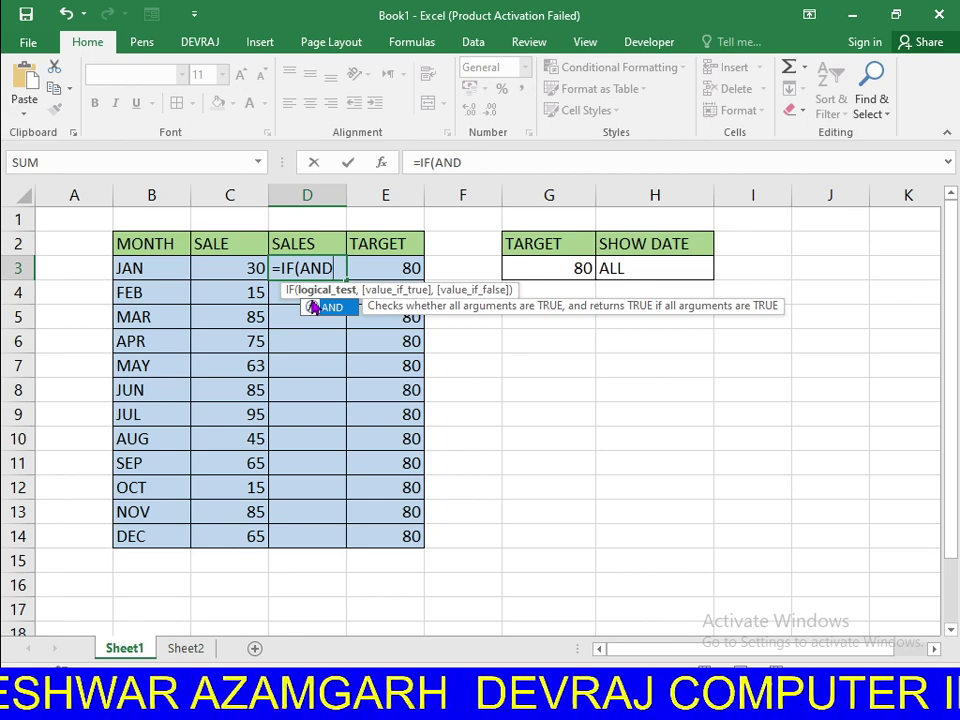
double_click(313, 307)
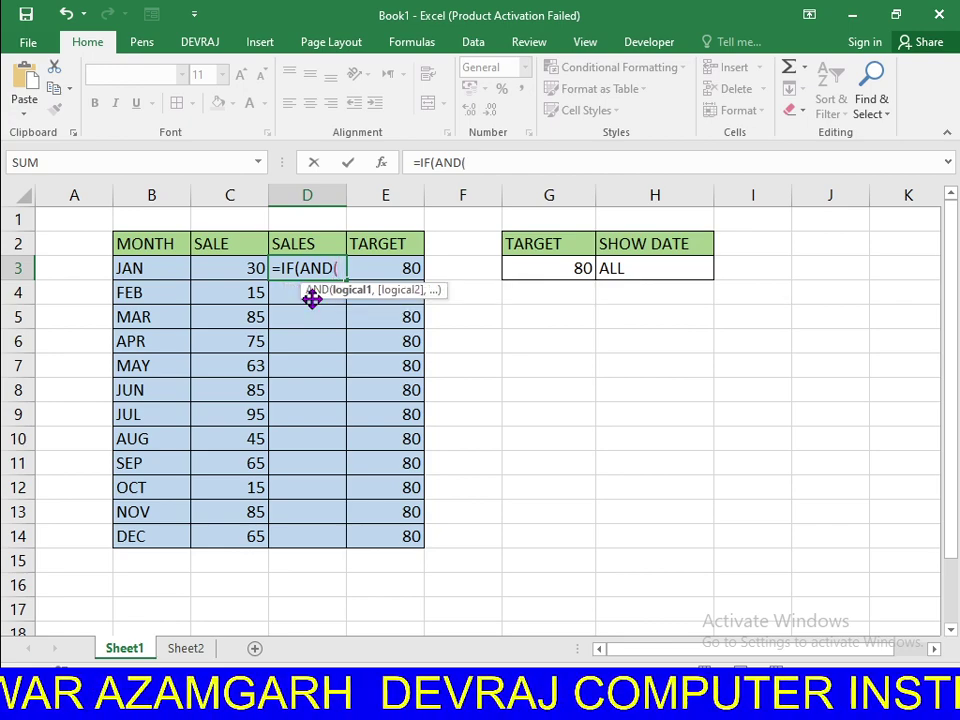
left_click(670, 278)
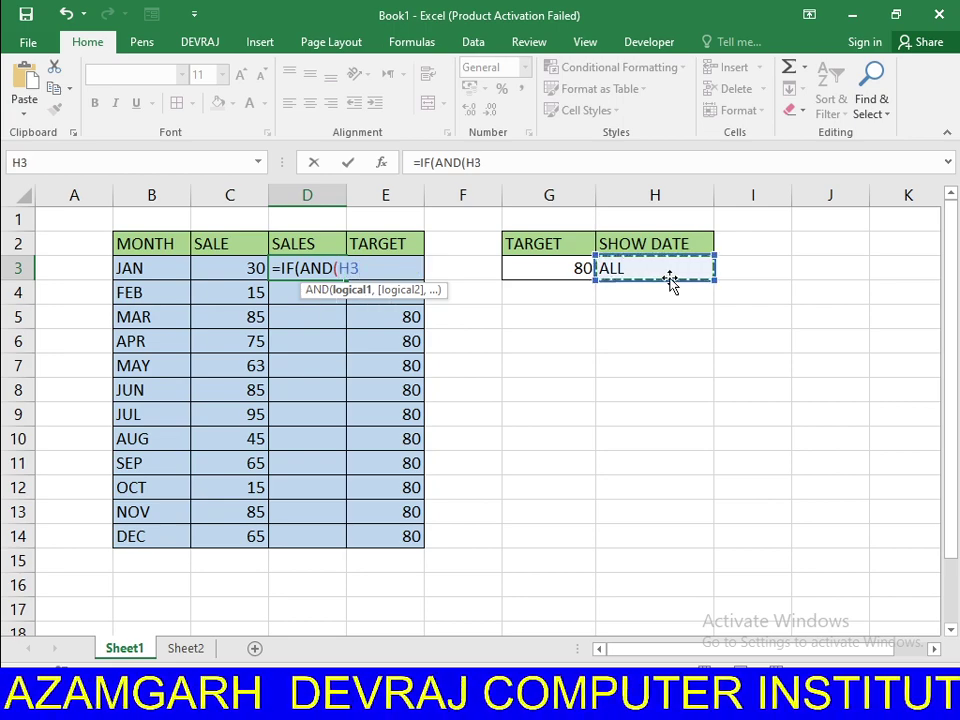
key("F4")
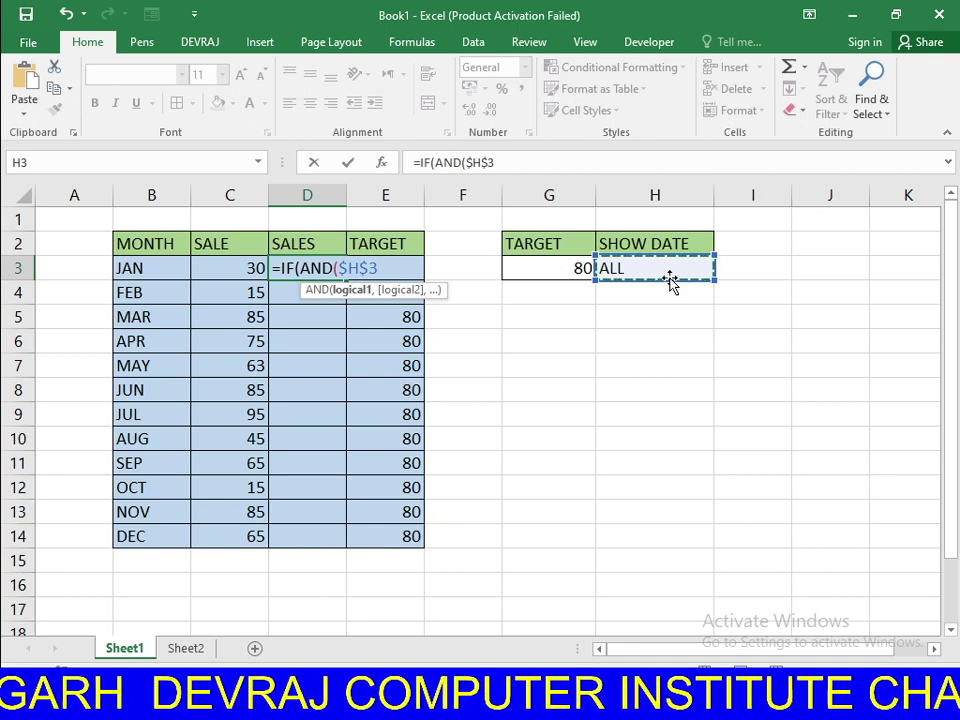
type("=\"A")
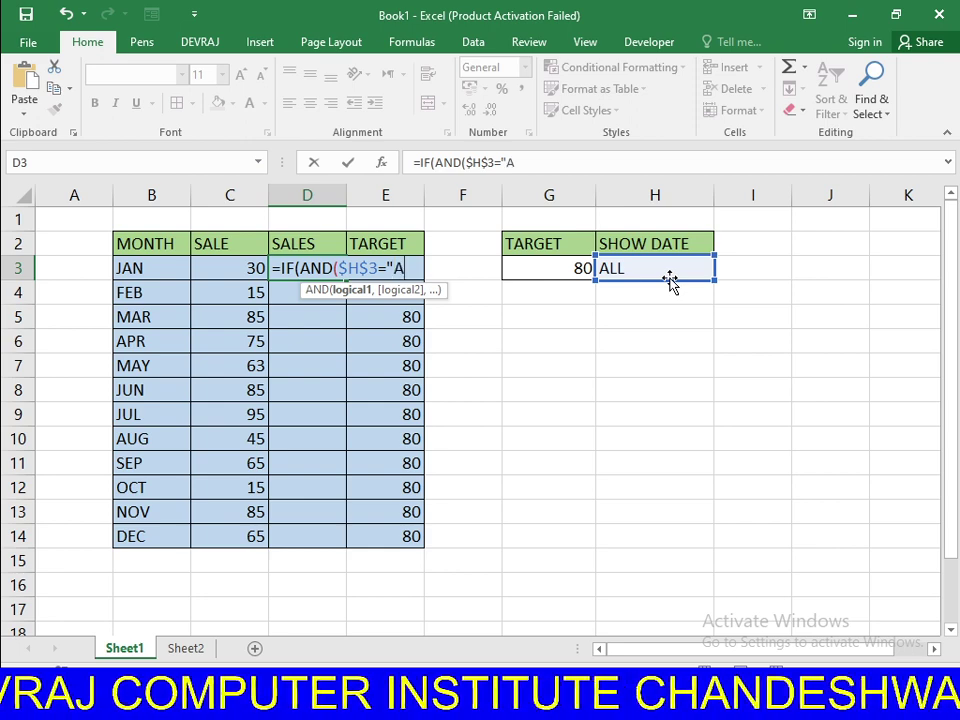
type("BO")
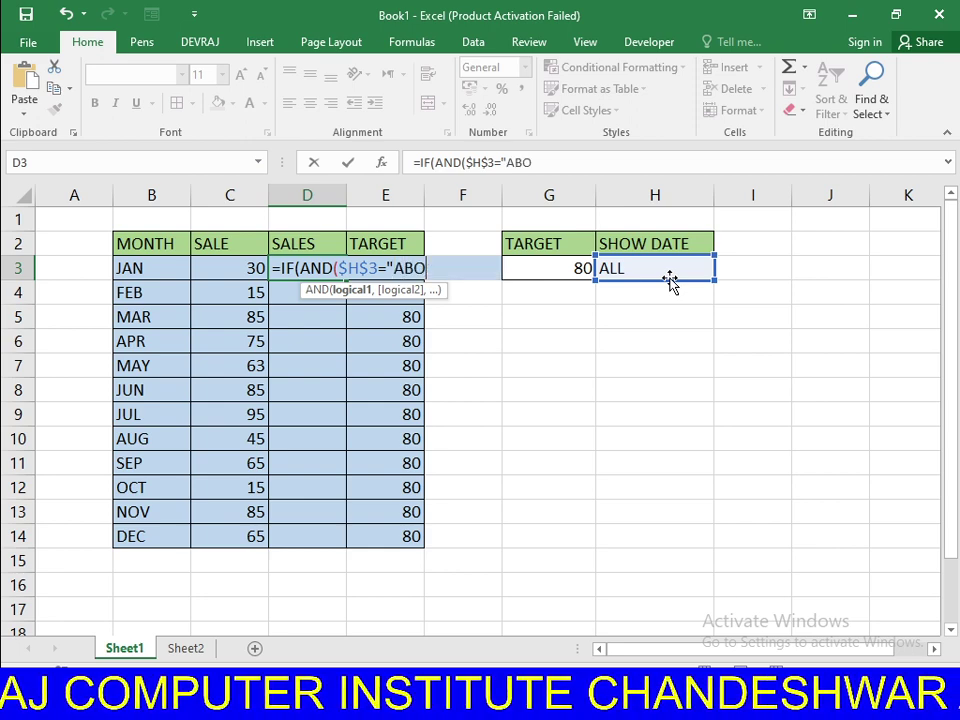
type("VE\"")
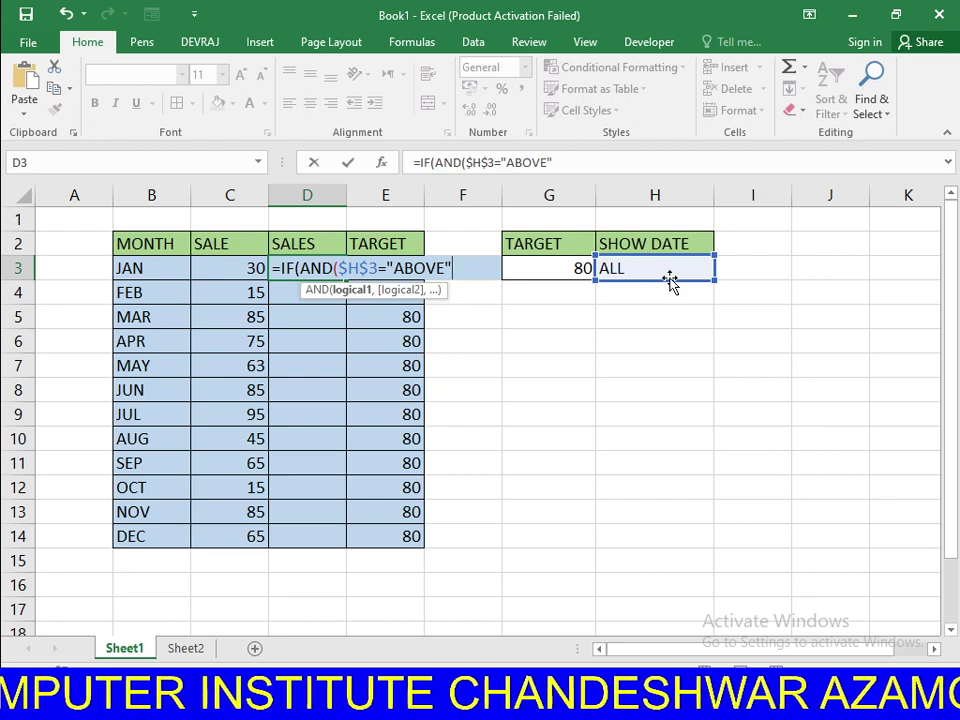
type(",")
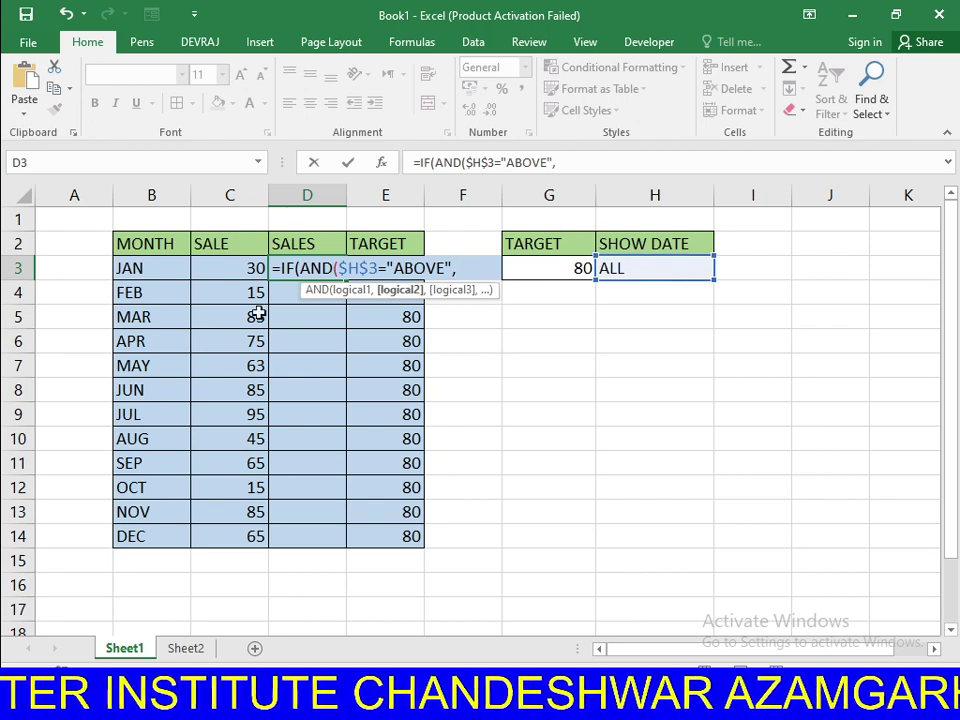
Add the test C3>$G$3 and close the AND with "),"
left_click(220, 265)
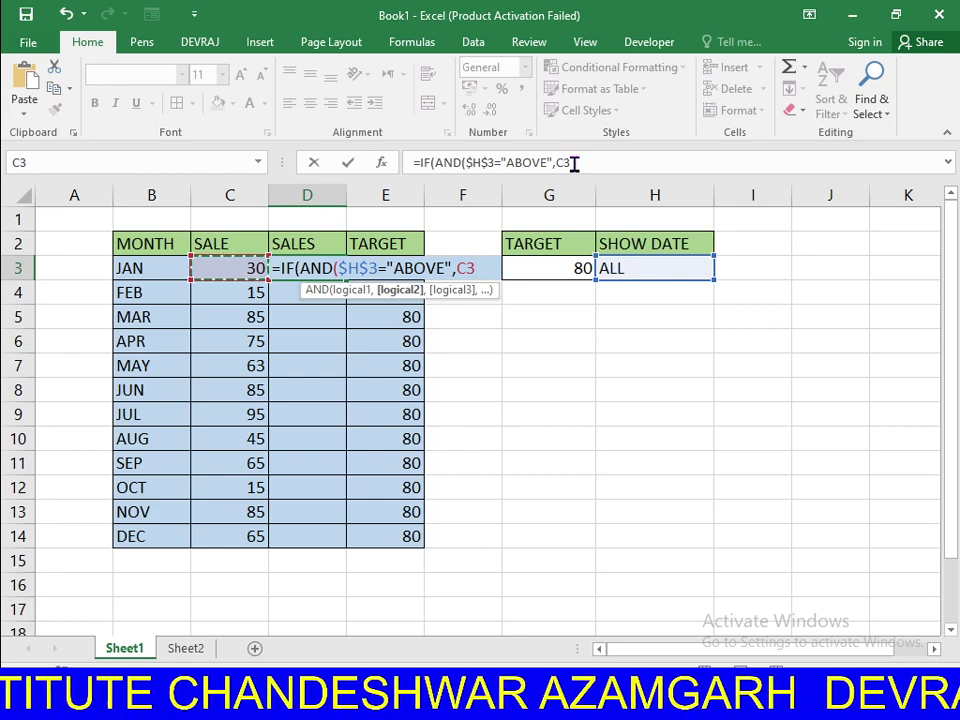
type(">")
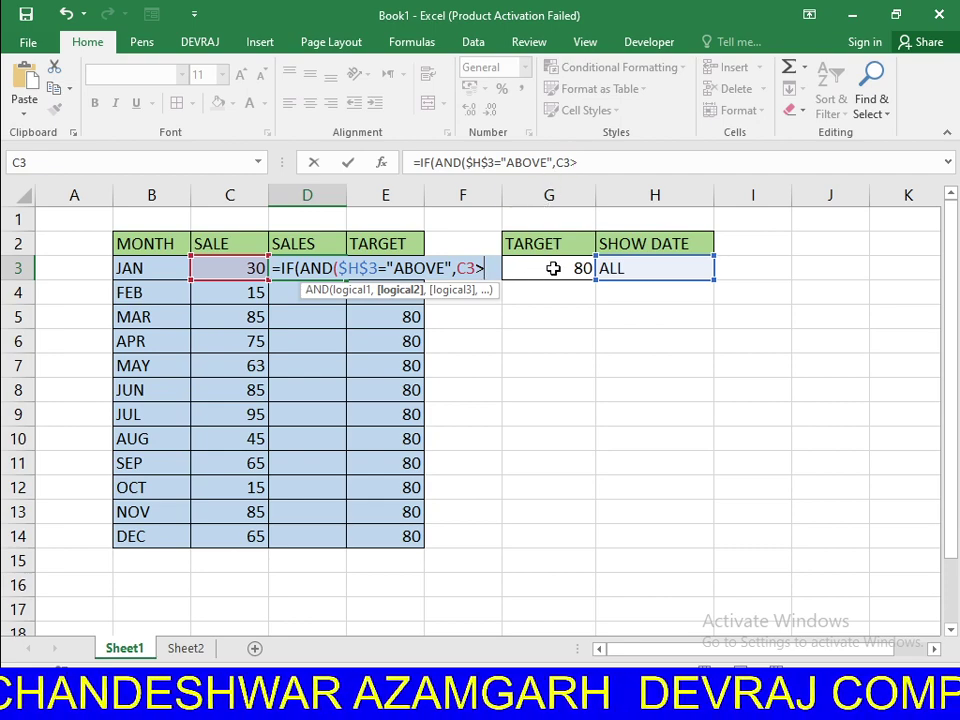
left_click(553, 268)
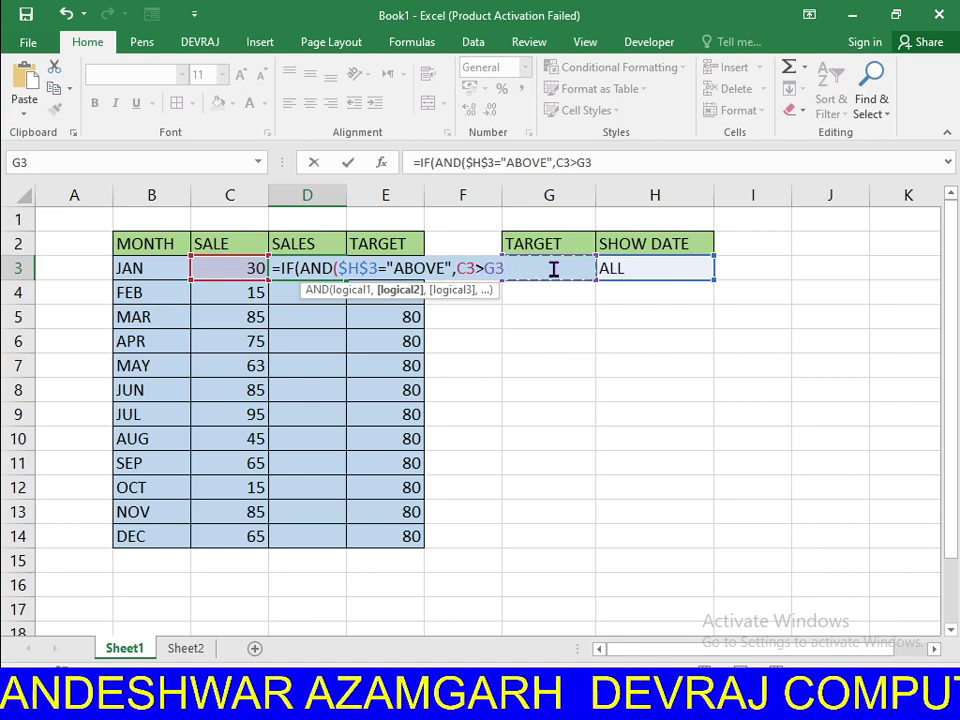
key("F4")
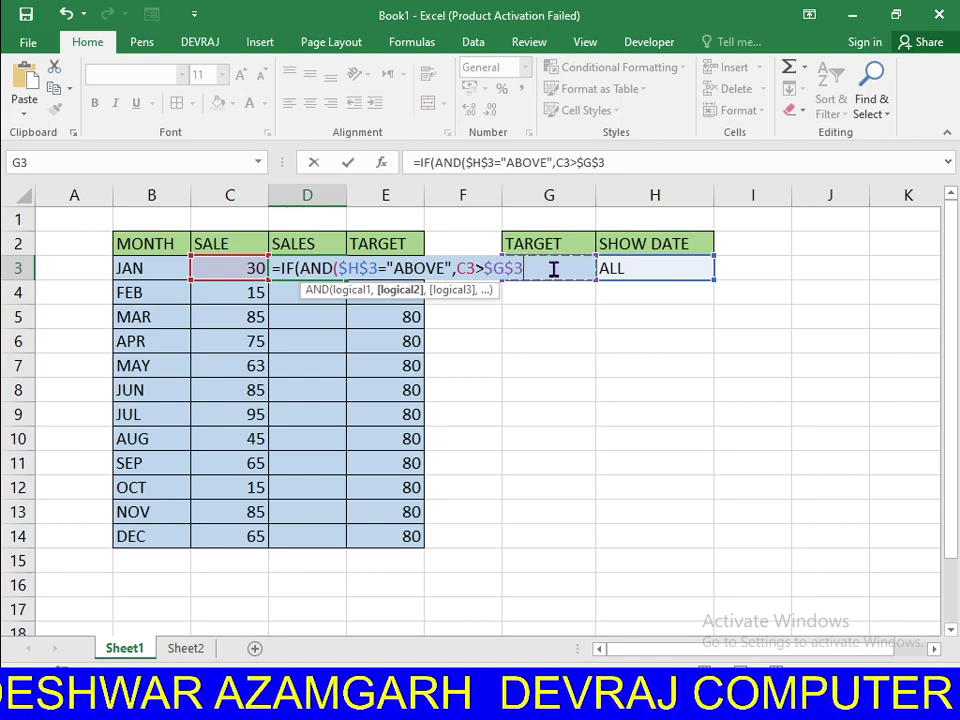
type(")")
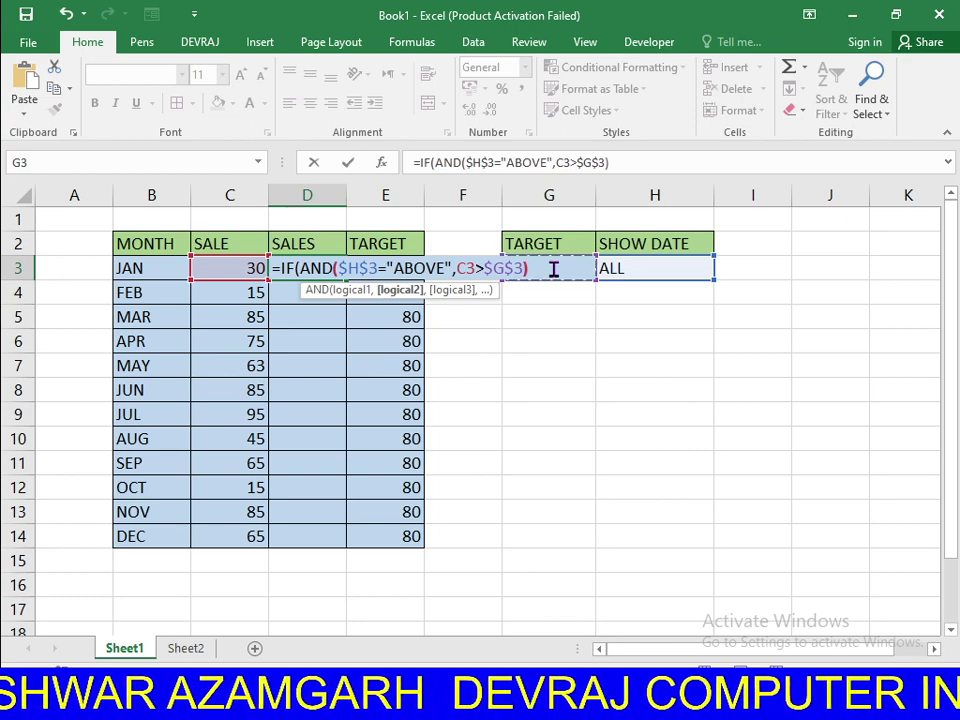
type(",")
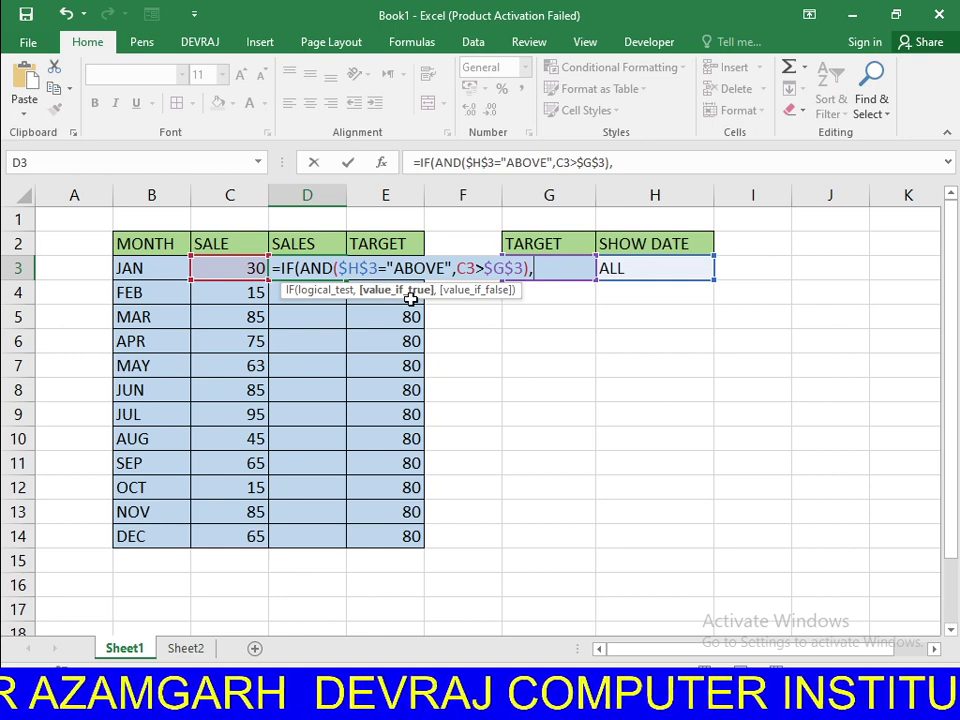
Add C3 as the above-target result in the D3 formula
left_click(247, 272)
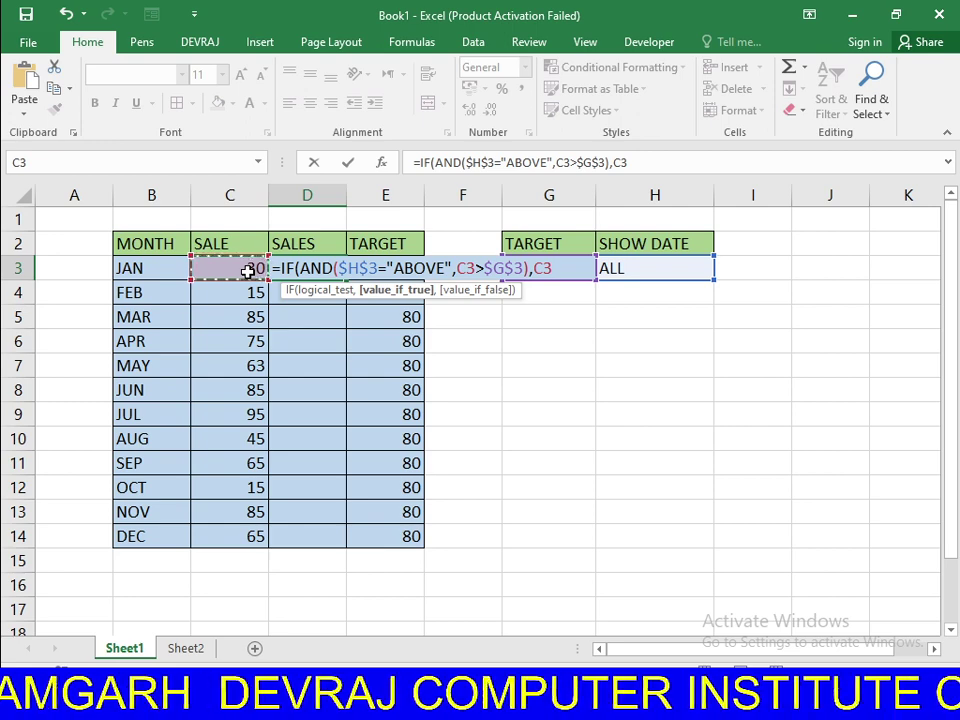
type(",")
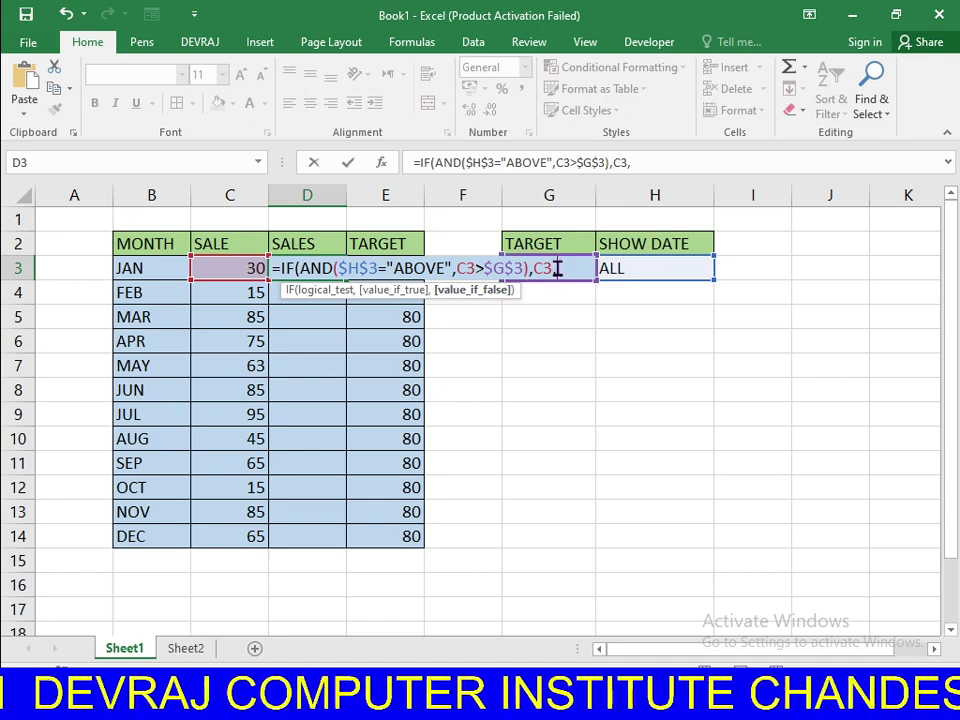
left_click_drag(557, 268, 285, 268)
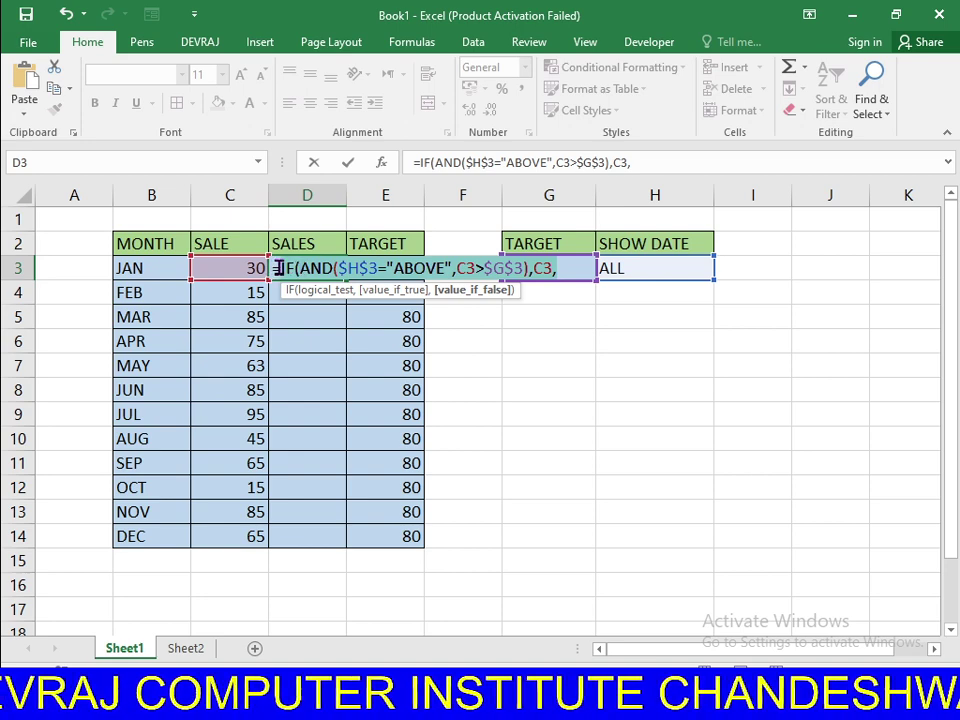
left_click(536, 268)
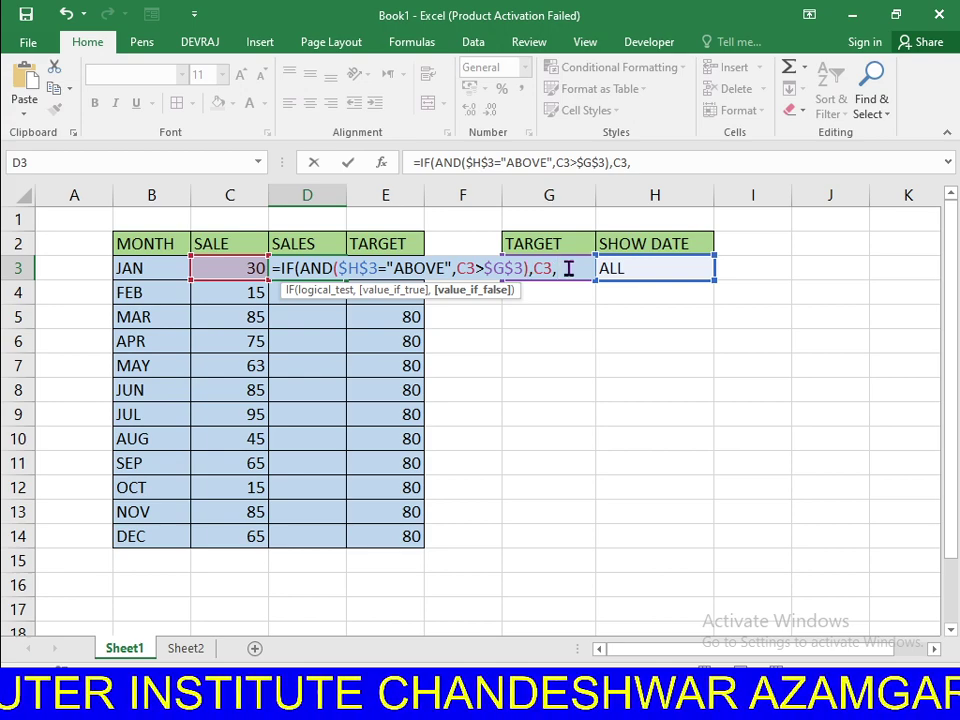
Continue the formula with a nested IF(AND($H$3="BELOW",
type("IF")
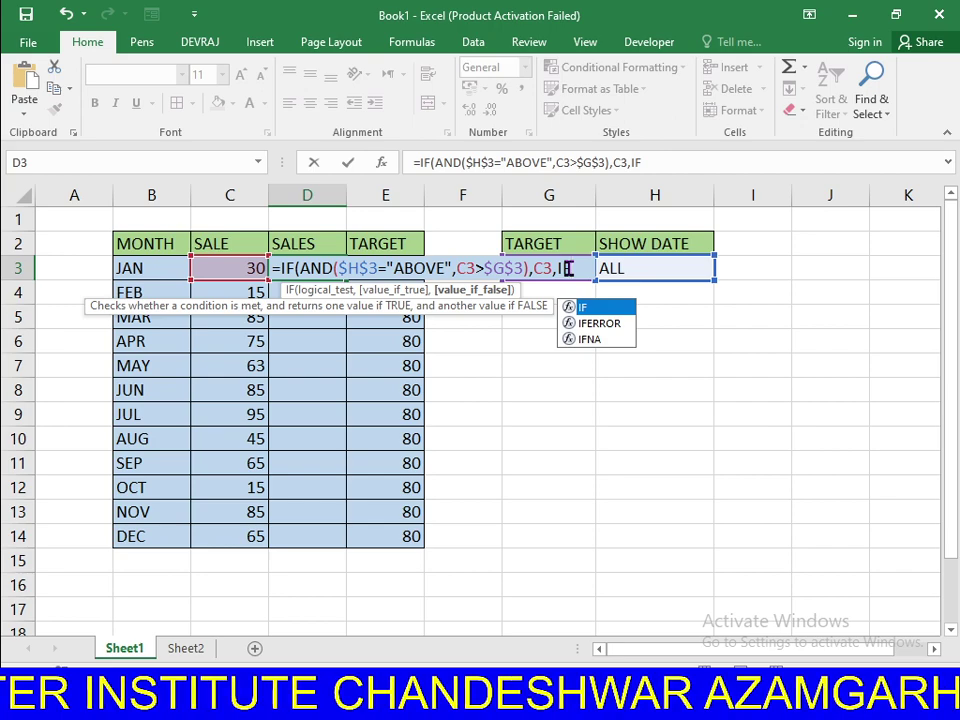
type("(")
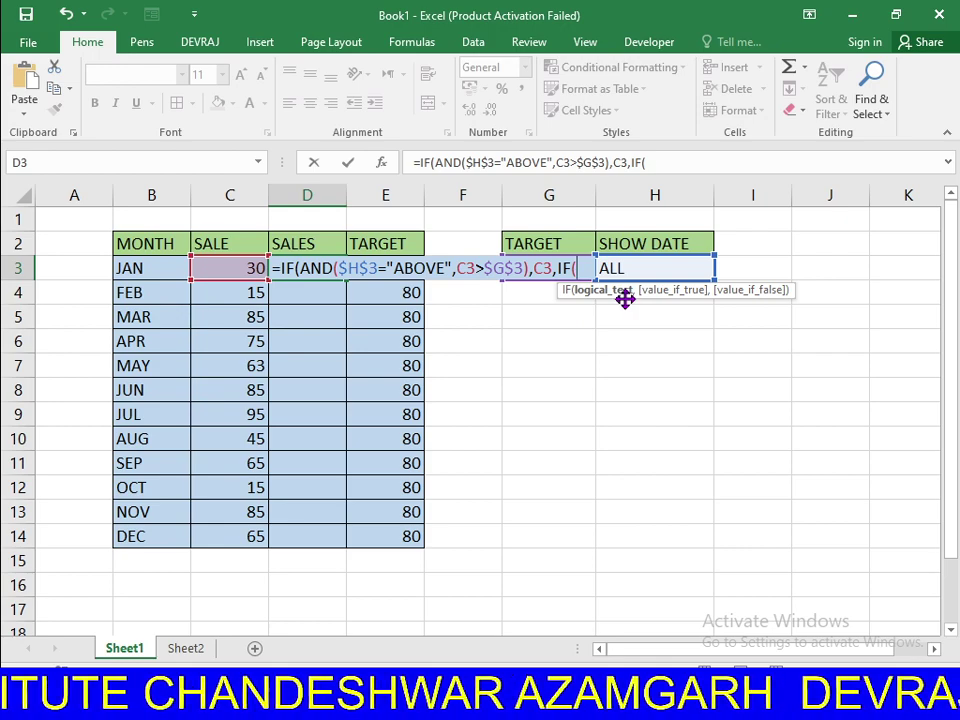
type("AND")
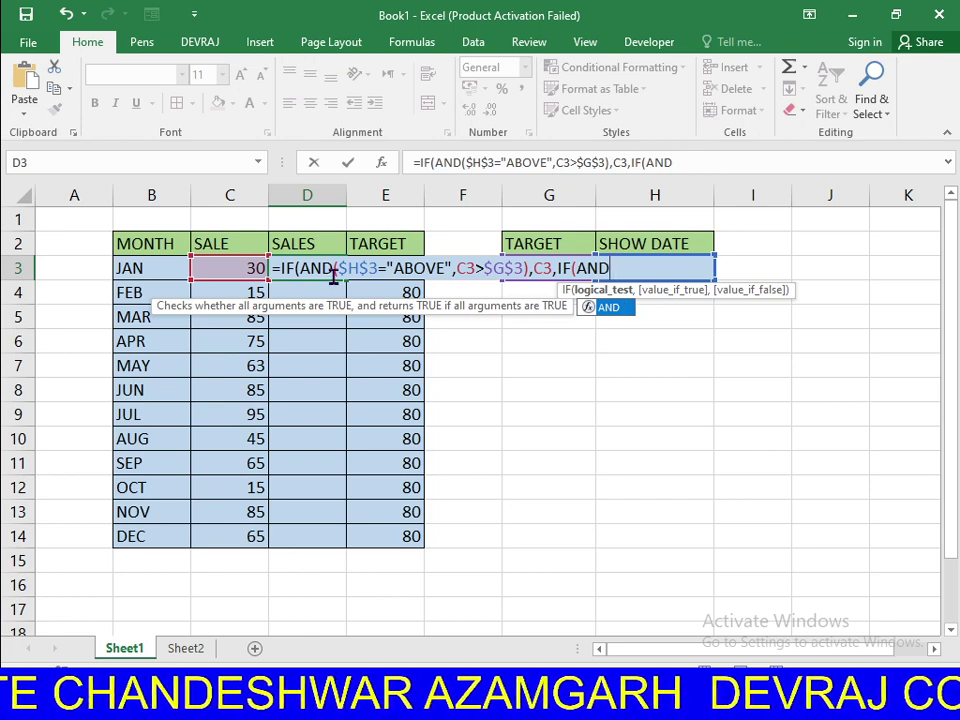
type("(")
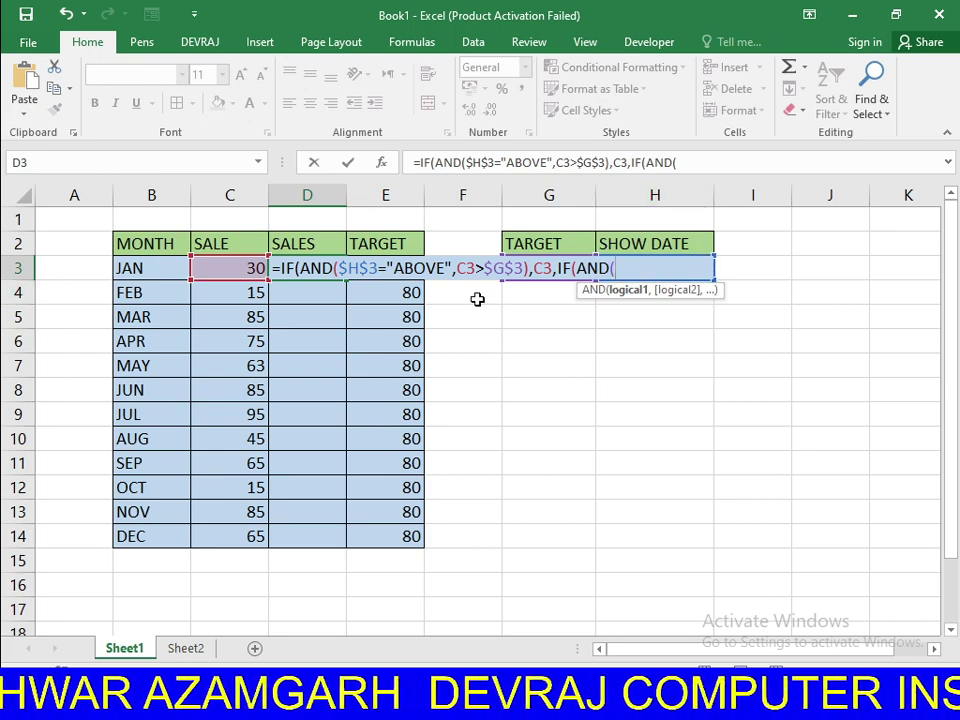
type("H")
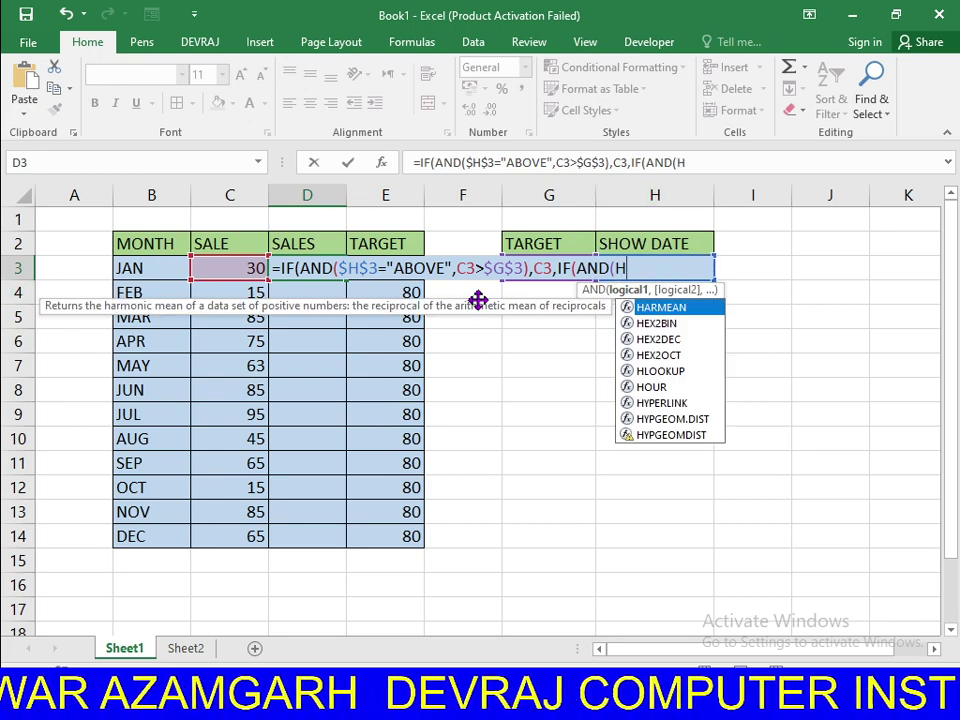
type("3")
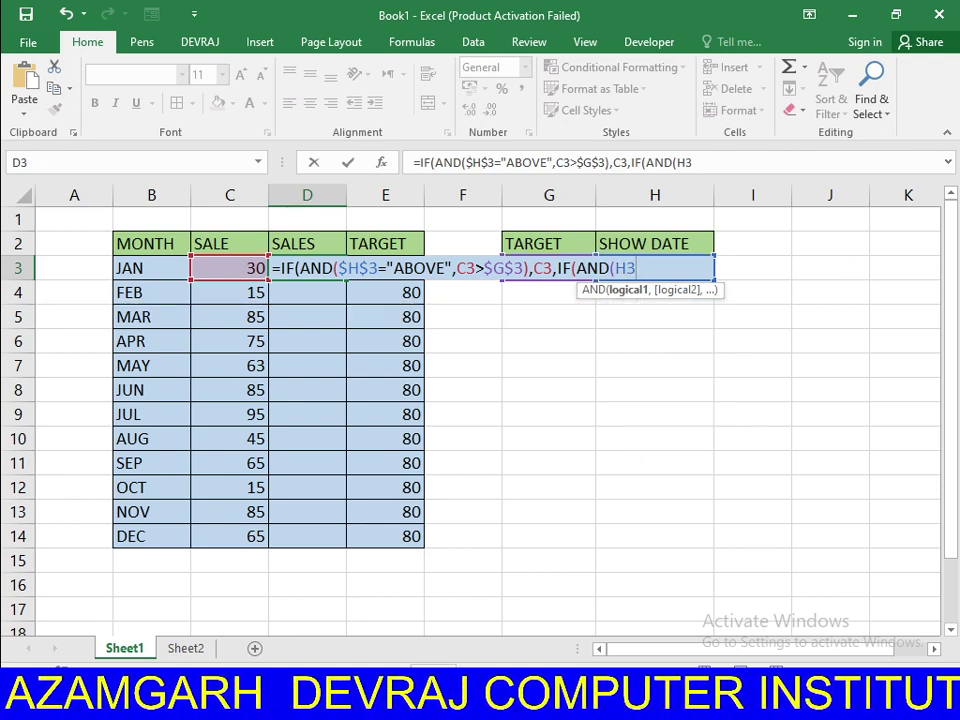
key("F4")
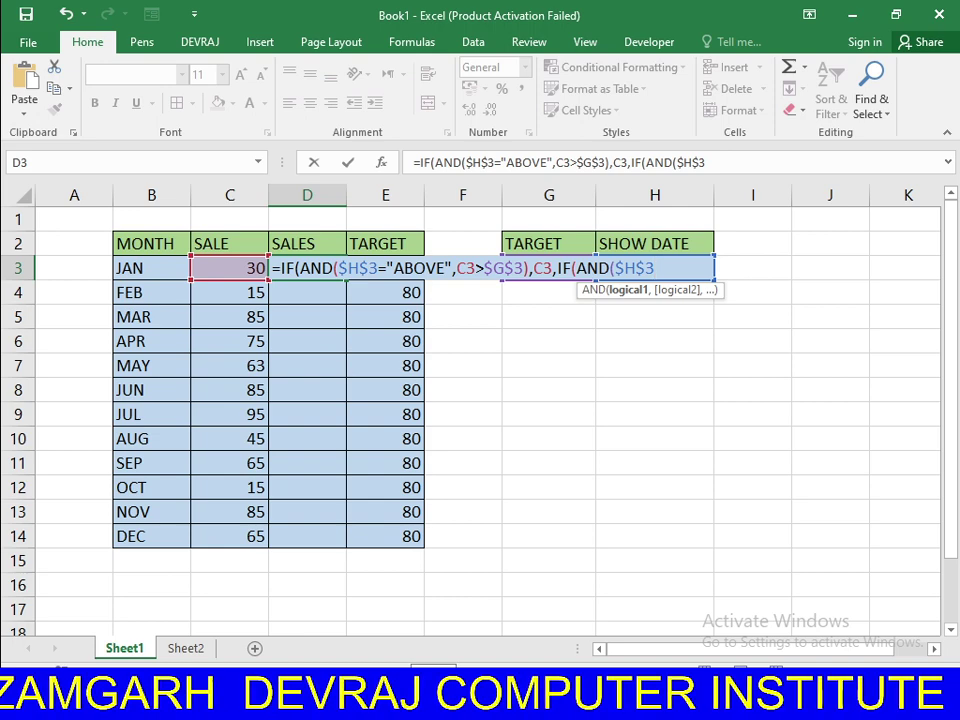
type("=")
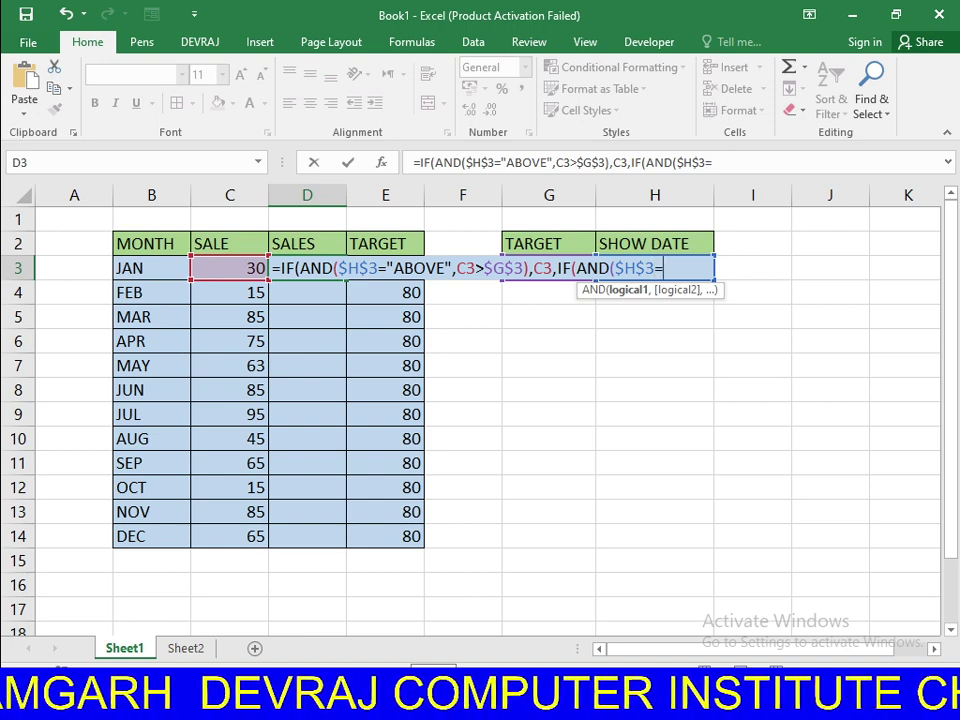
type("\"")
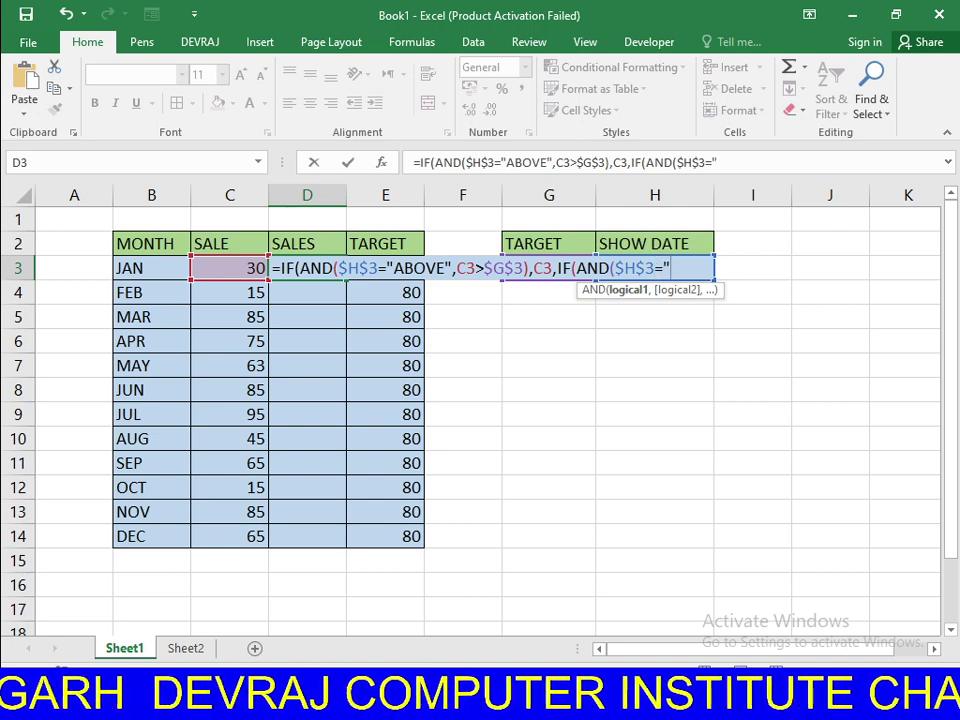
type("BE")
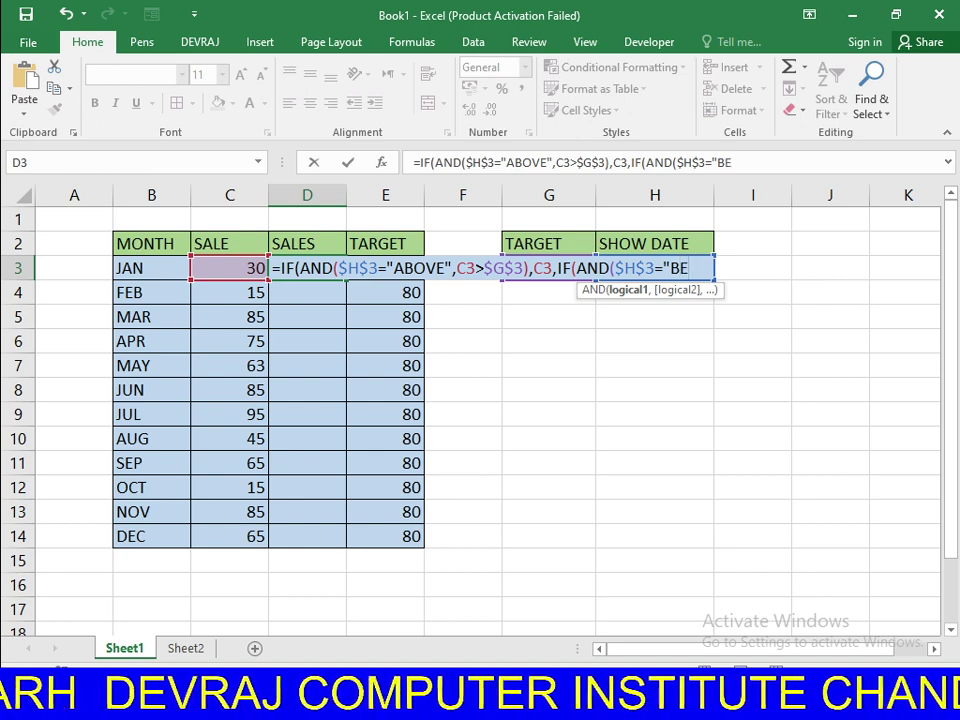
type("LOW")
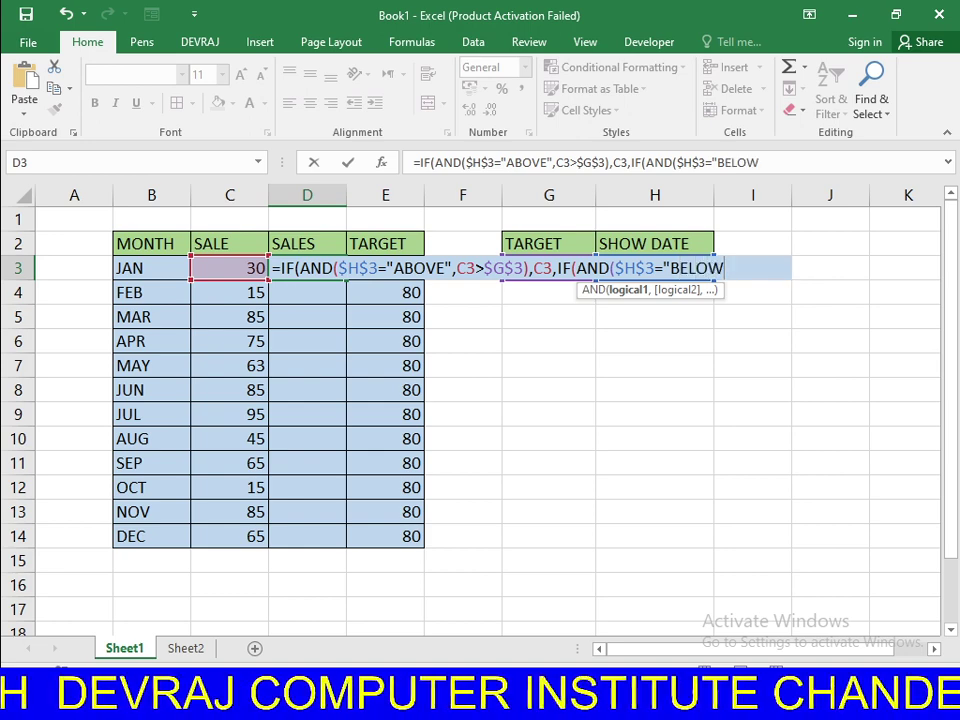
type("\"")
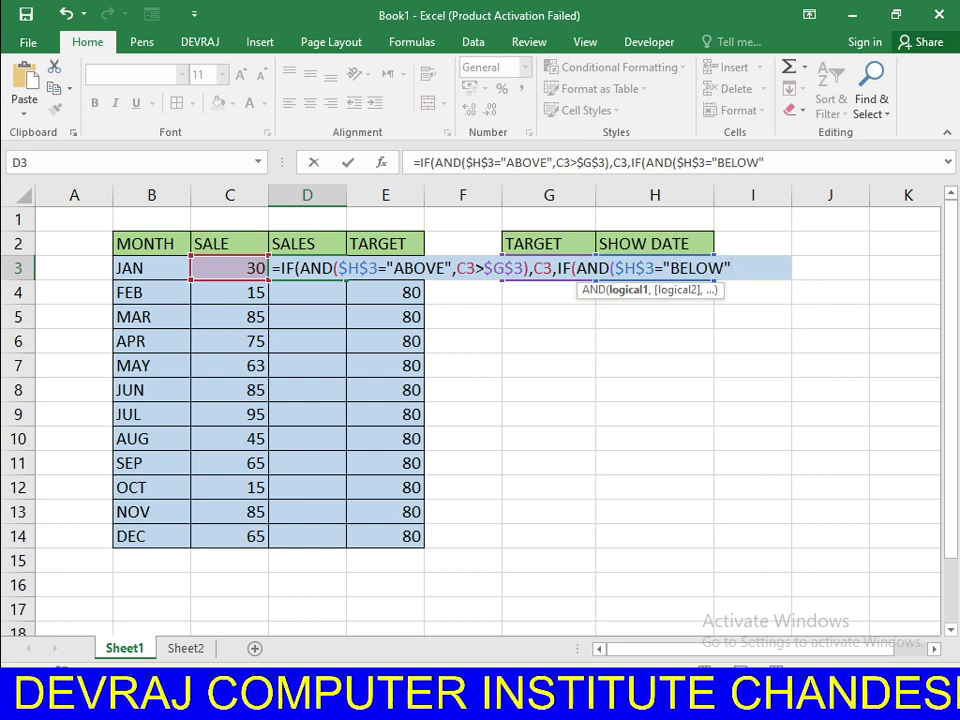
type(",")
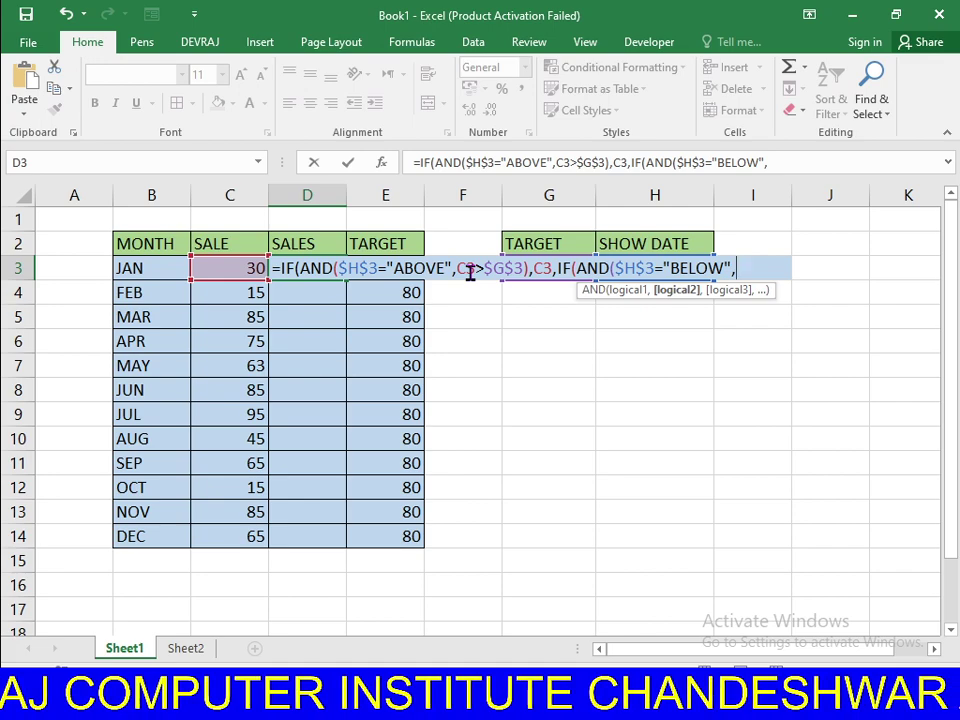
Add the test C3<$G$3 and return C3 when below target
left_click(224, 265)
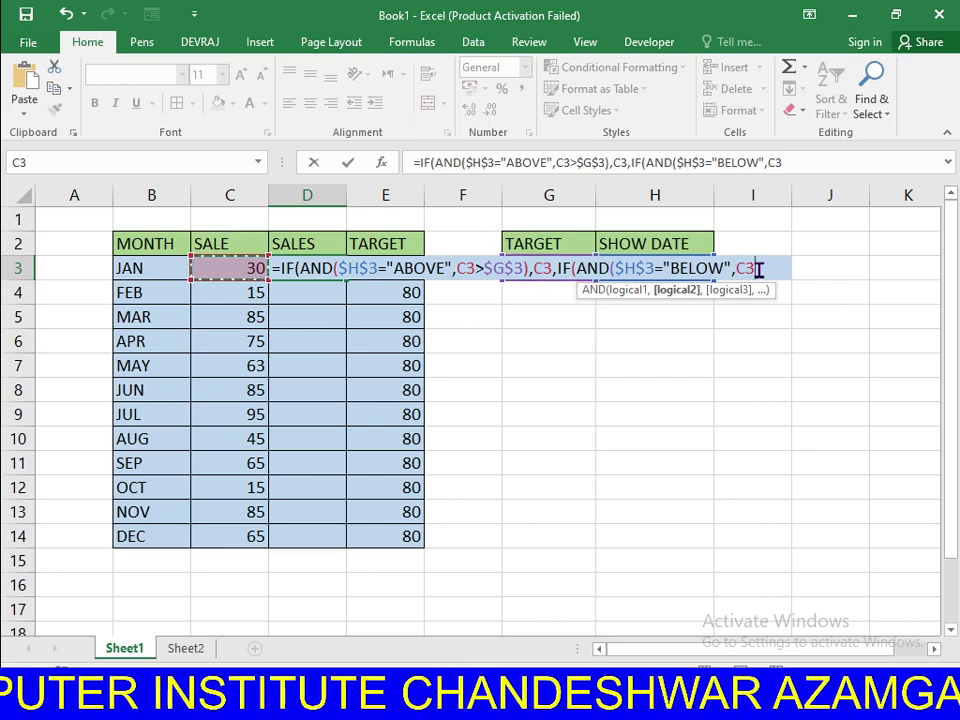
type("<")
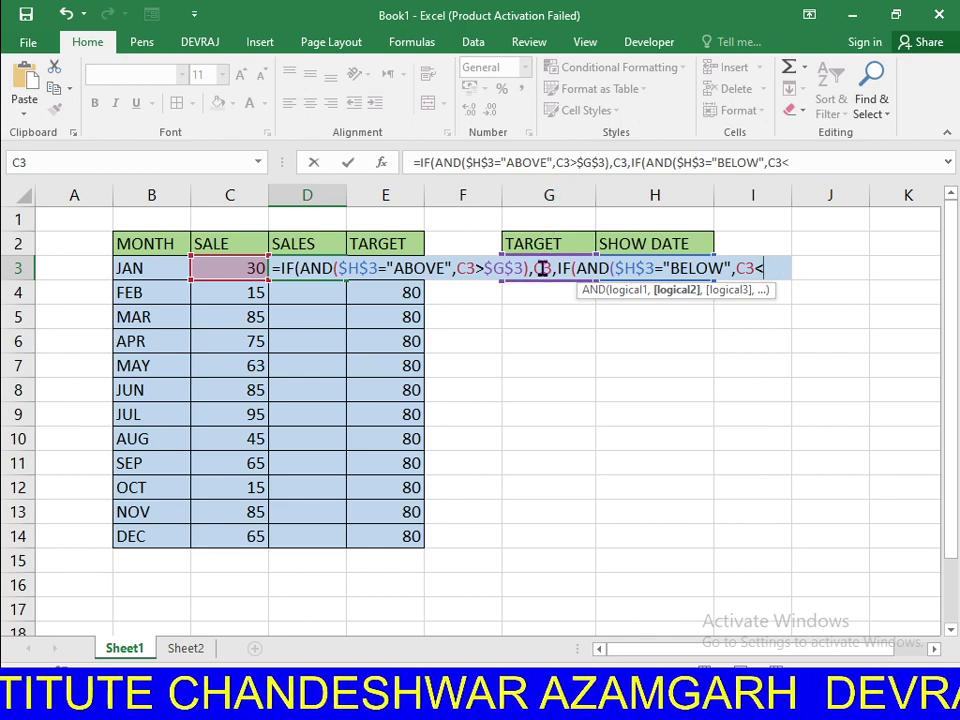
type("G")
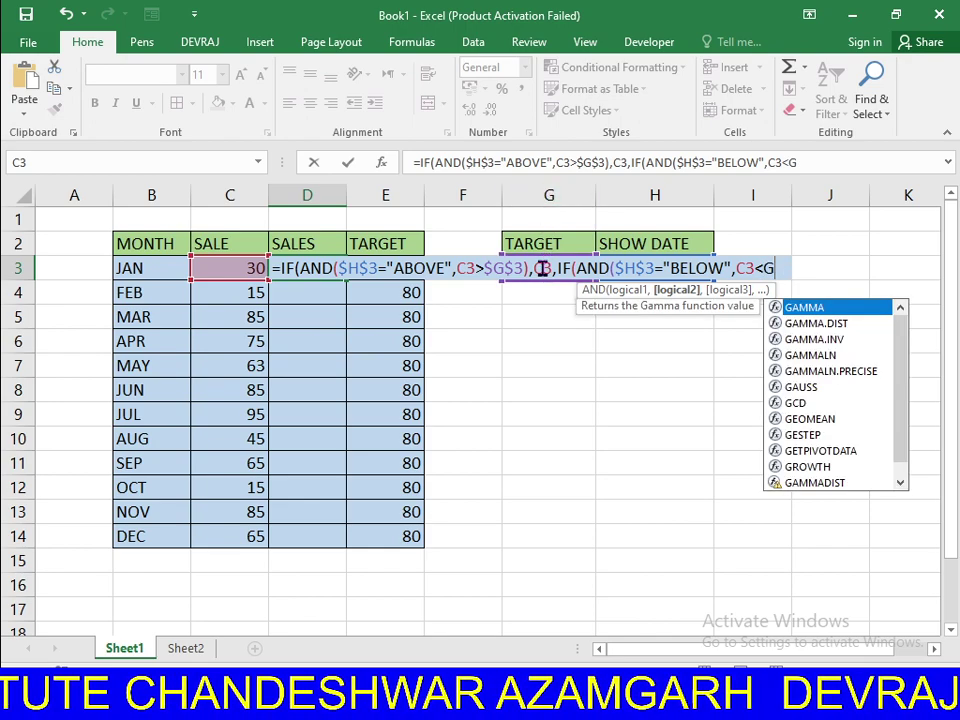
type("3")
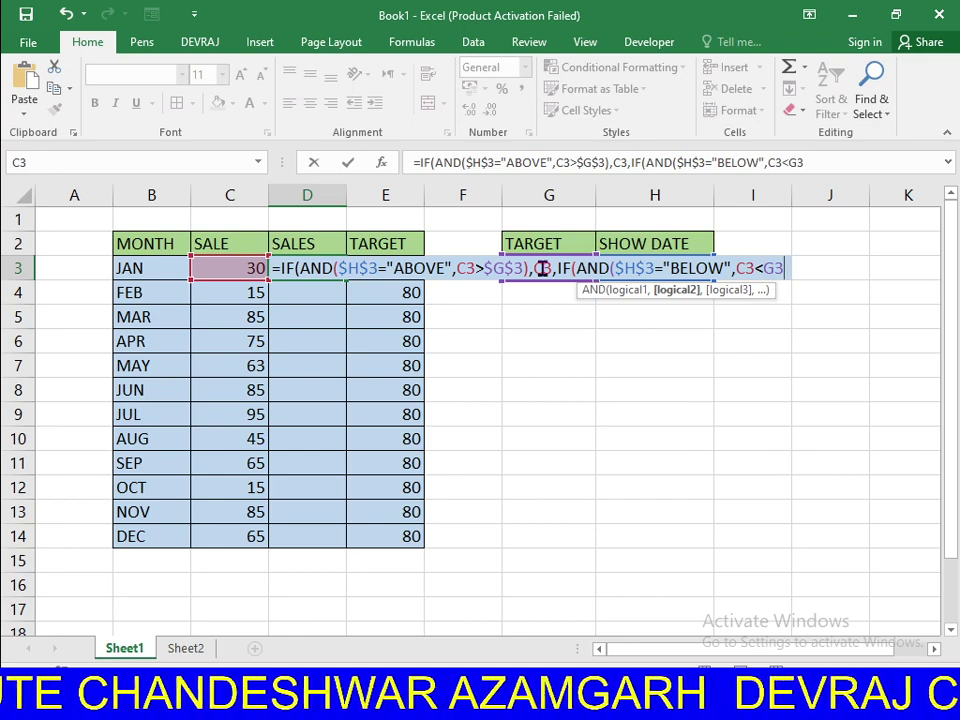
key("F4")
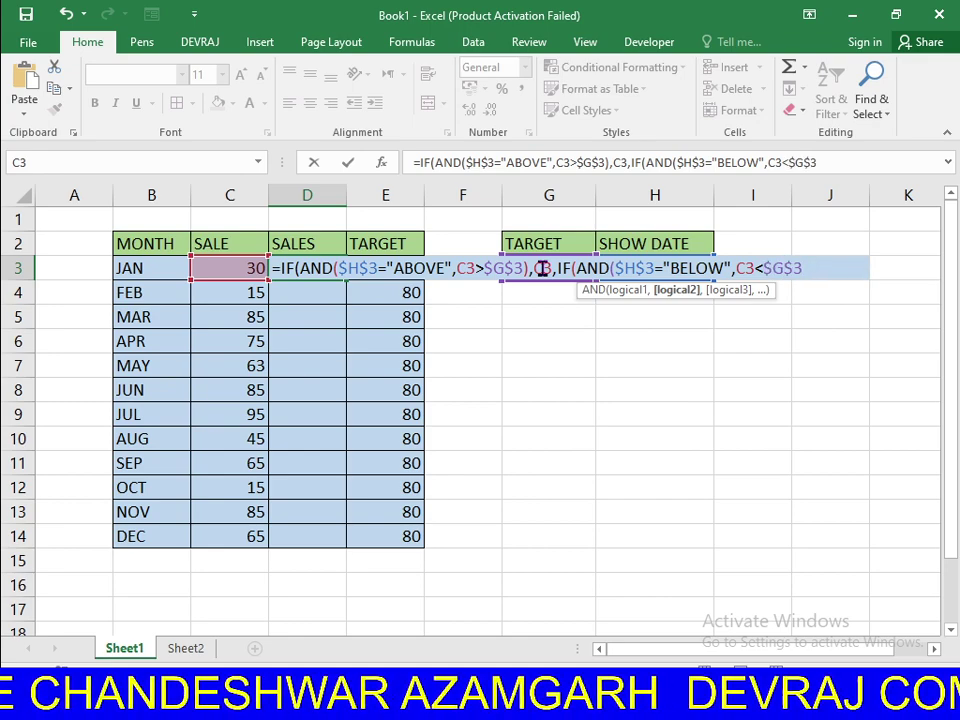
type(")")
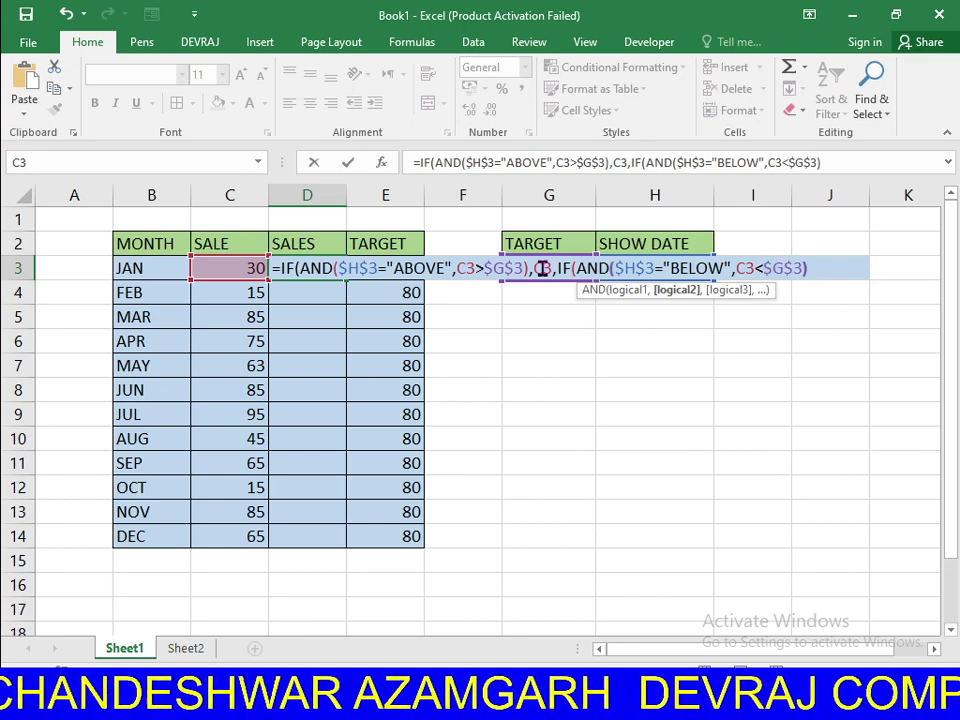
type(",")
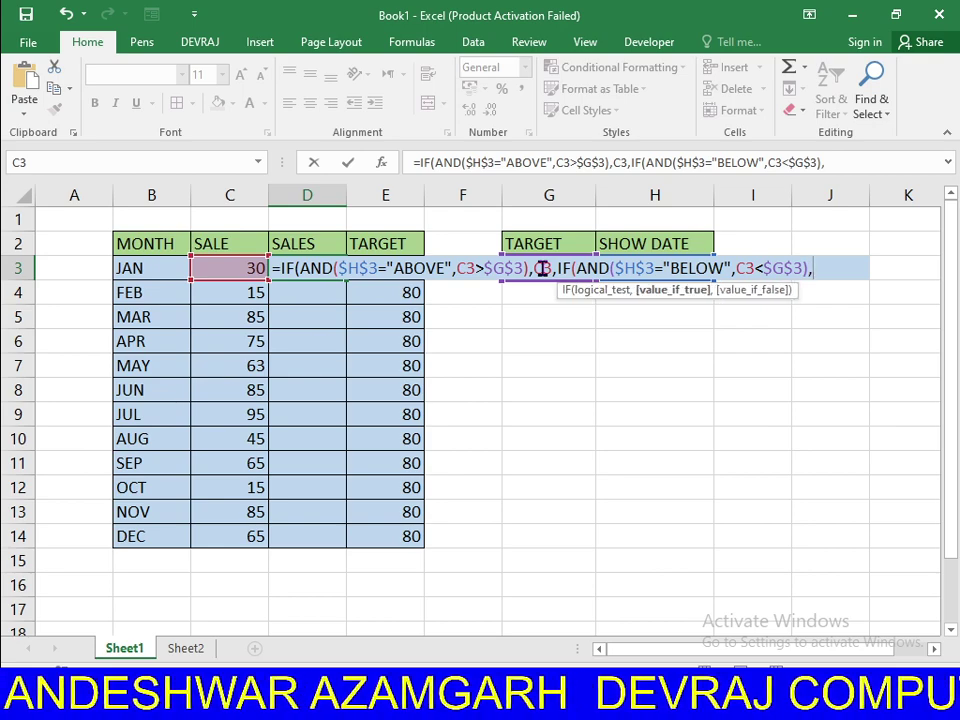
left_click(243, 270)
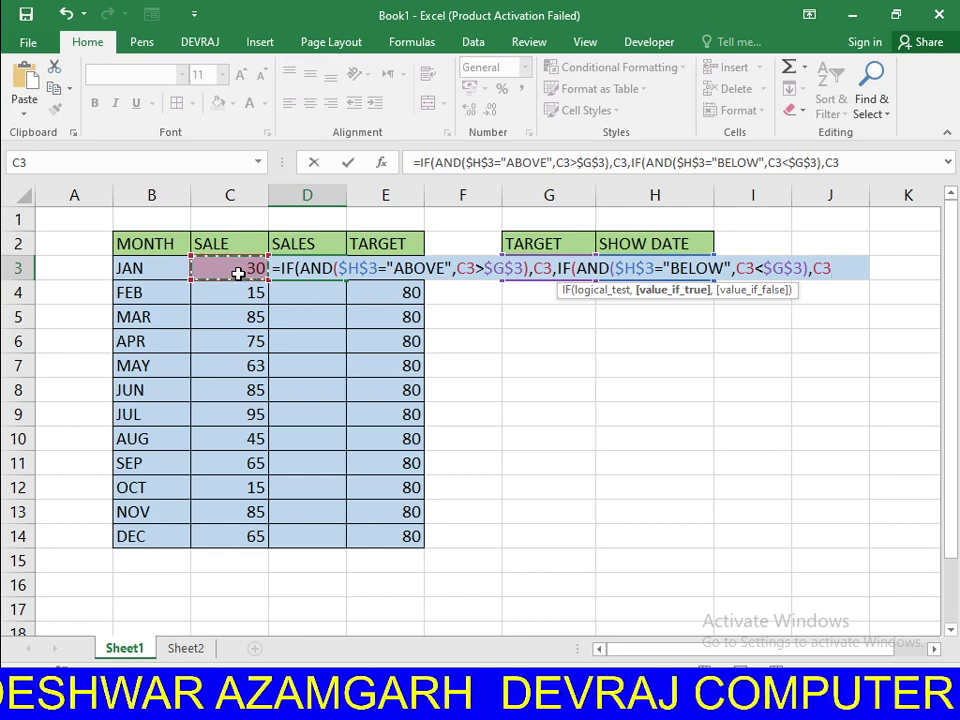
Finish the D3 formula with an IF($H$3="ALL",C3,0) branch and commit it, showing 30
type(",")
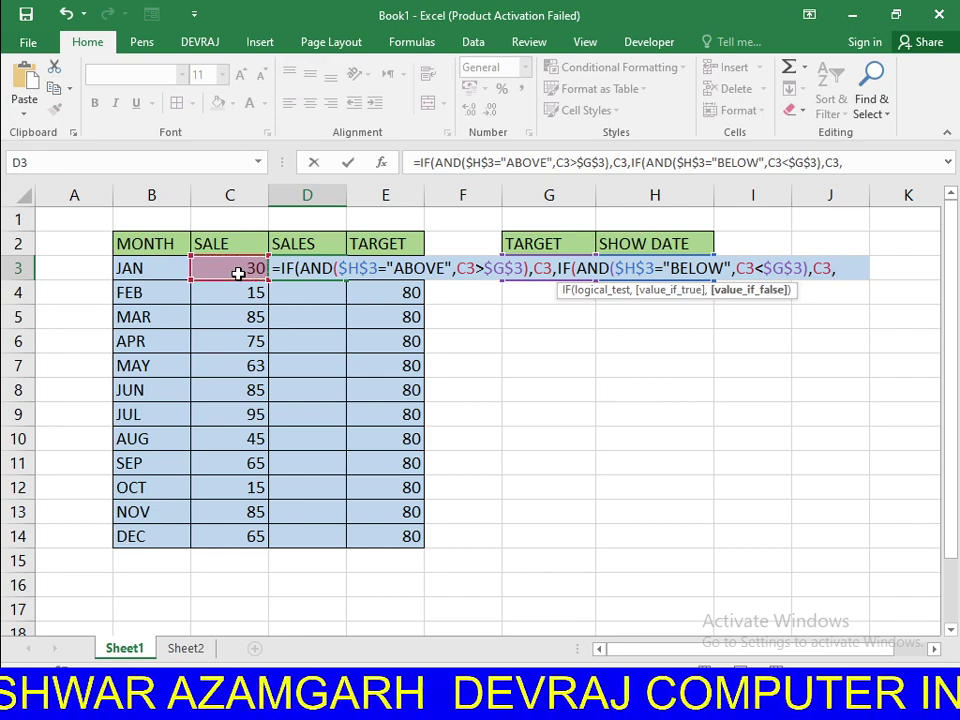
type("I")
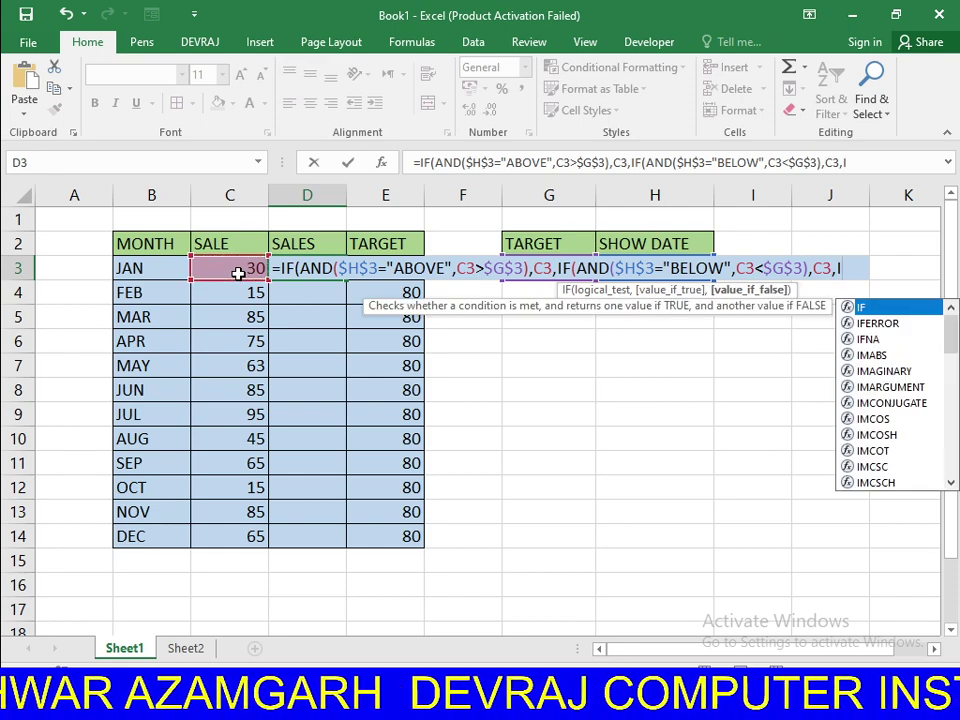
type("F(")
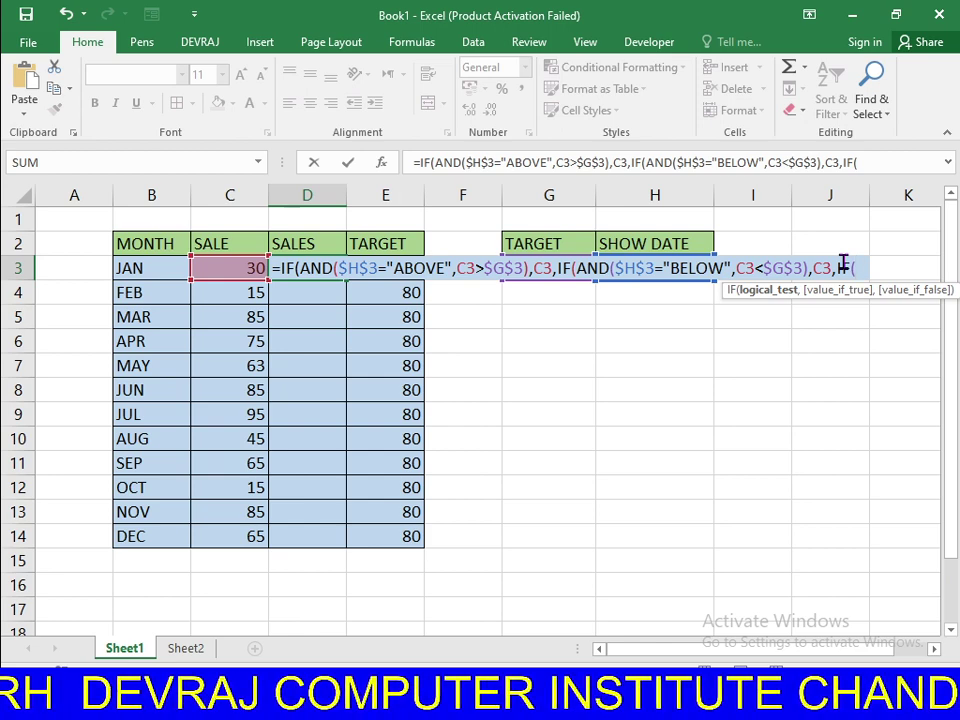
type("H3")
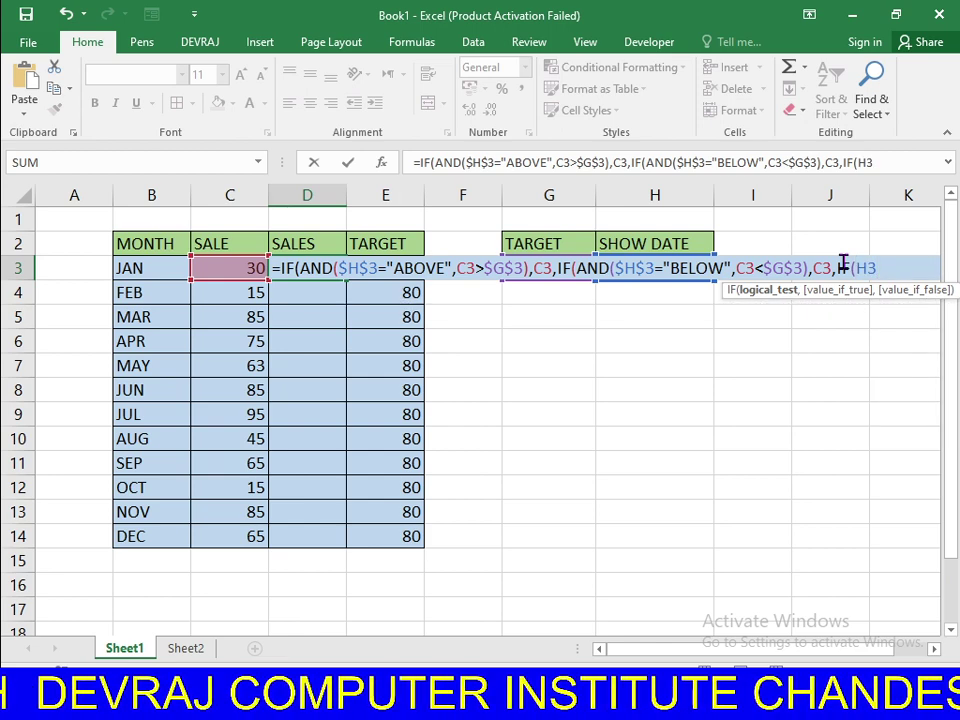
key("F4")
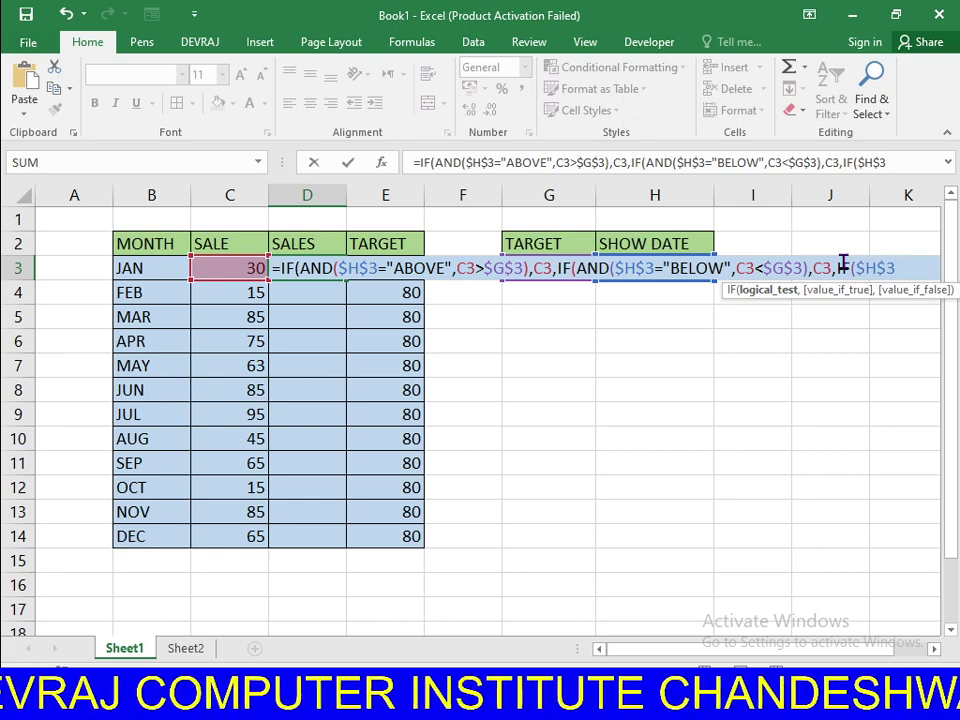
type("=")
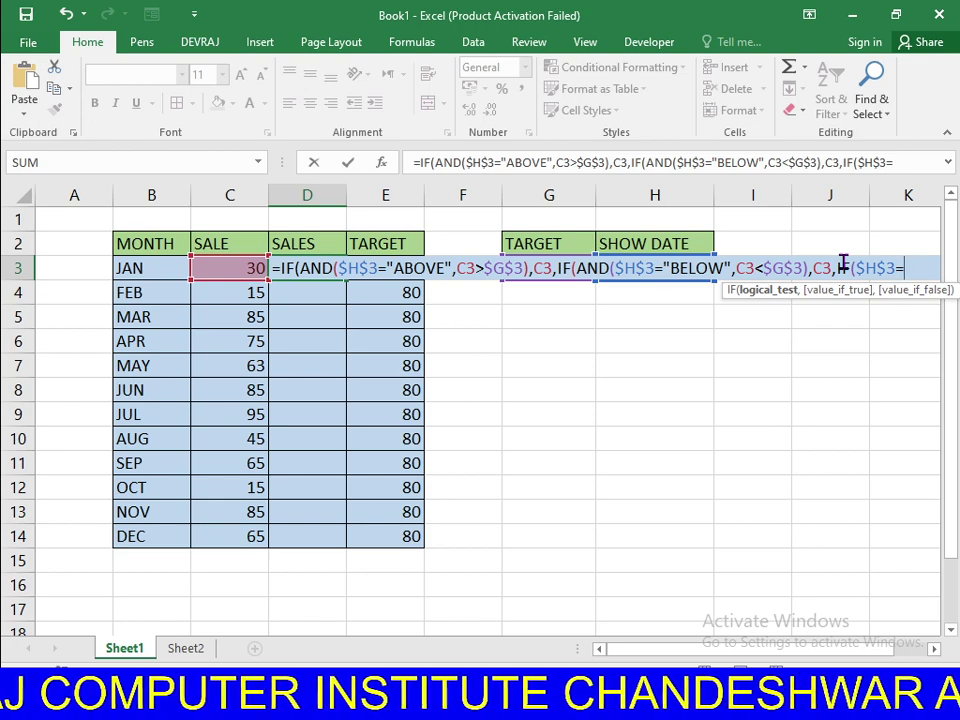
type("\"A")
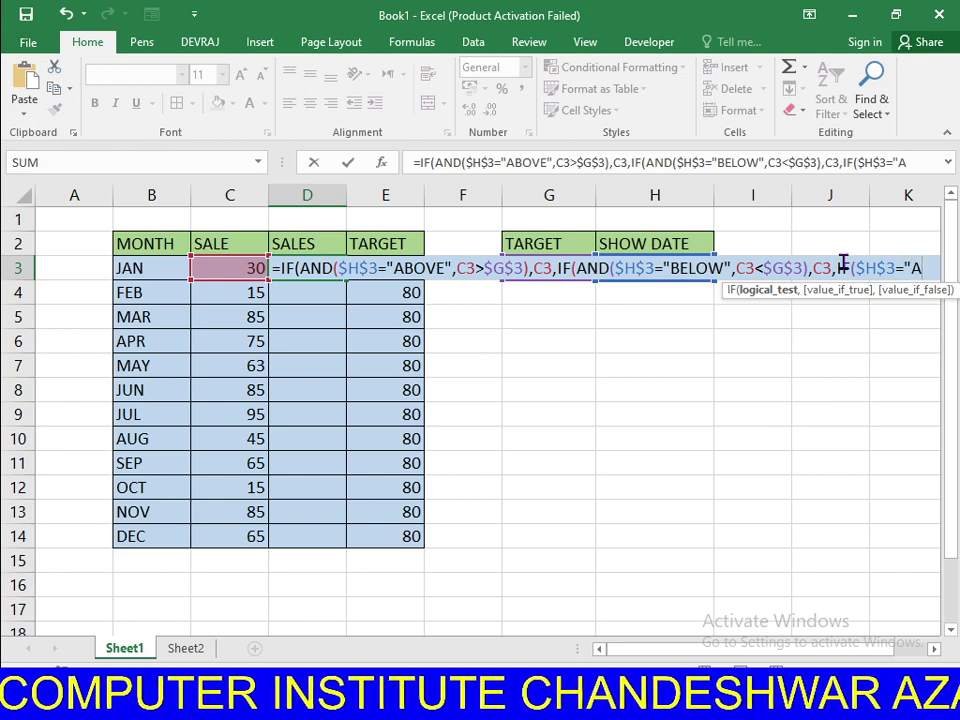
type("LL")
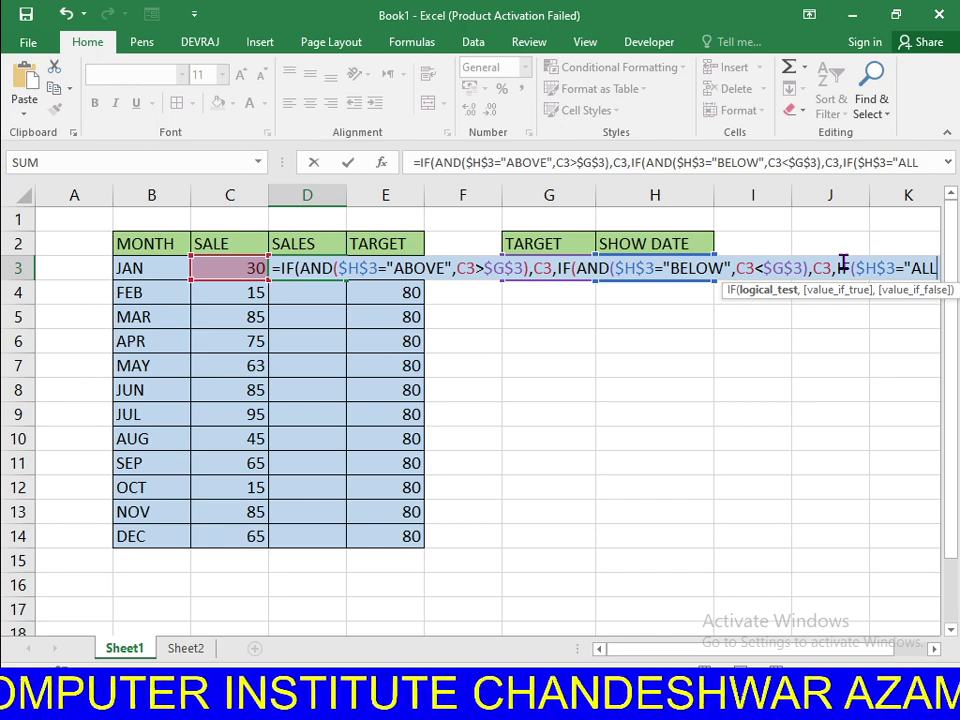
type("\"")
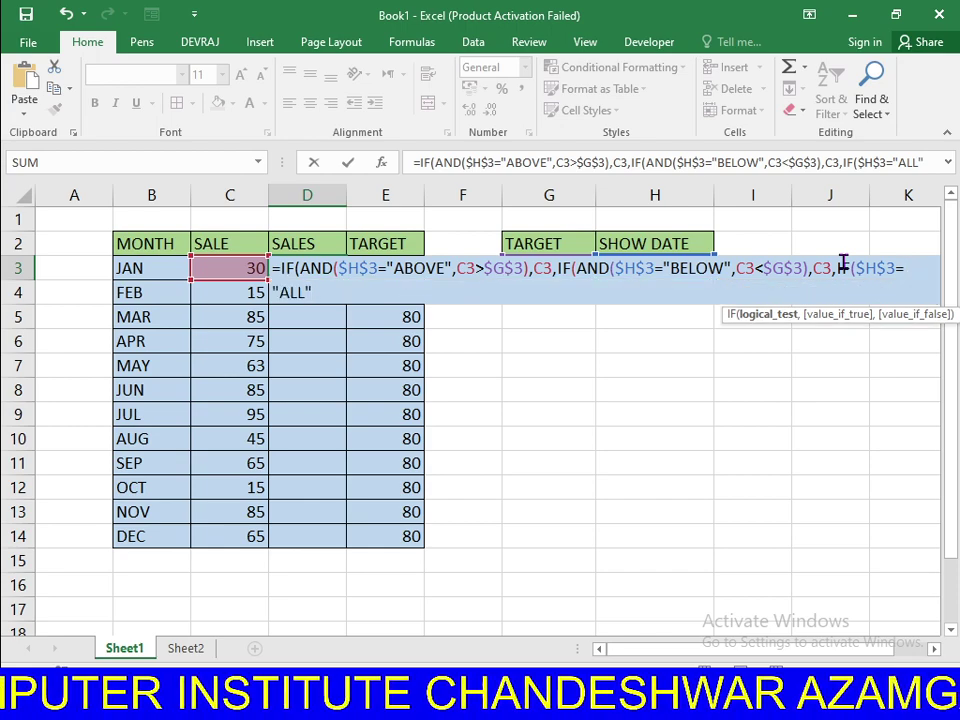
type(",")
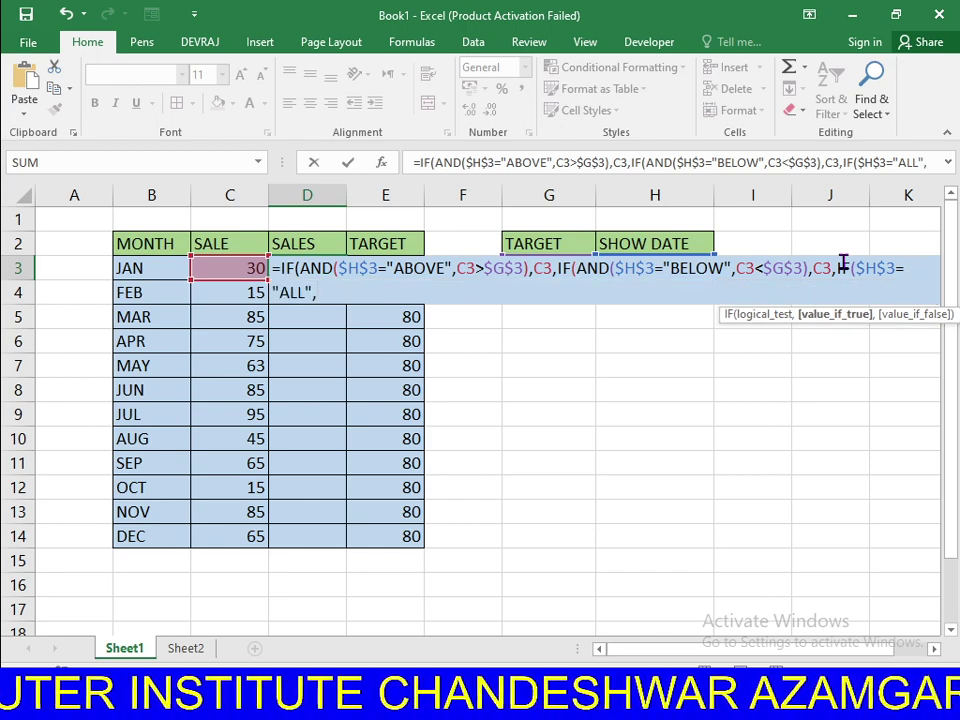
left_click(236, 268)
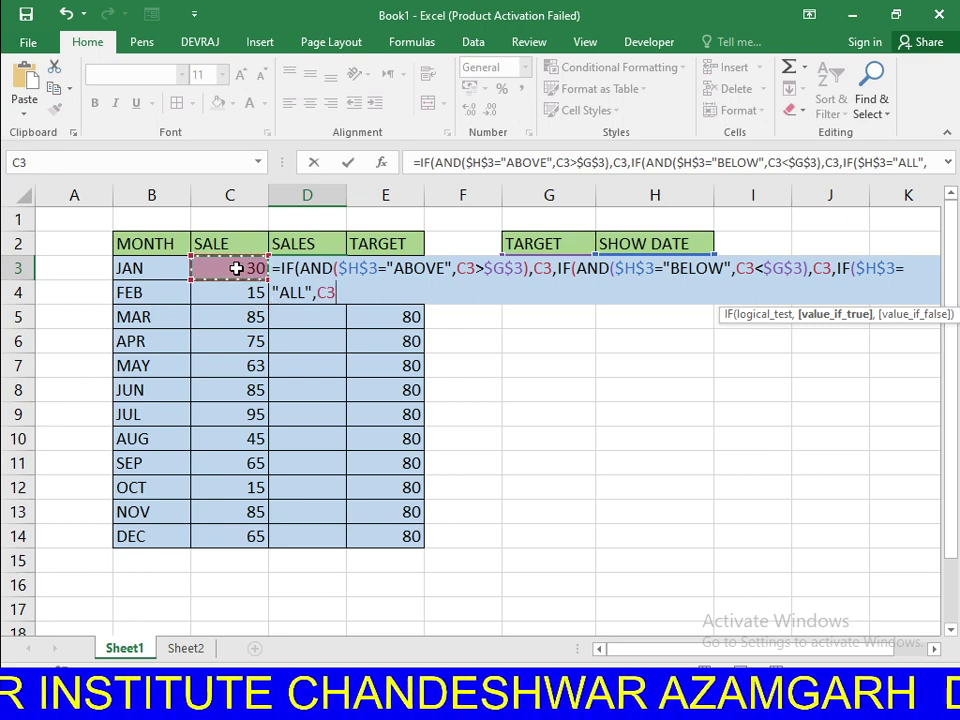
type(",")
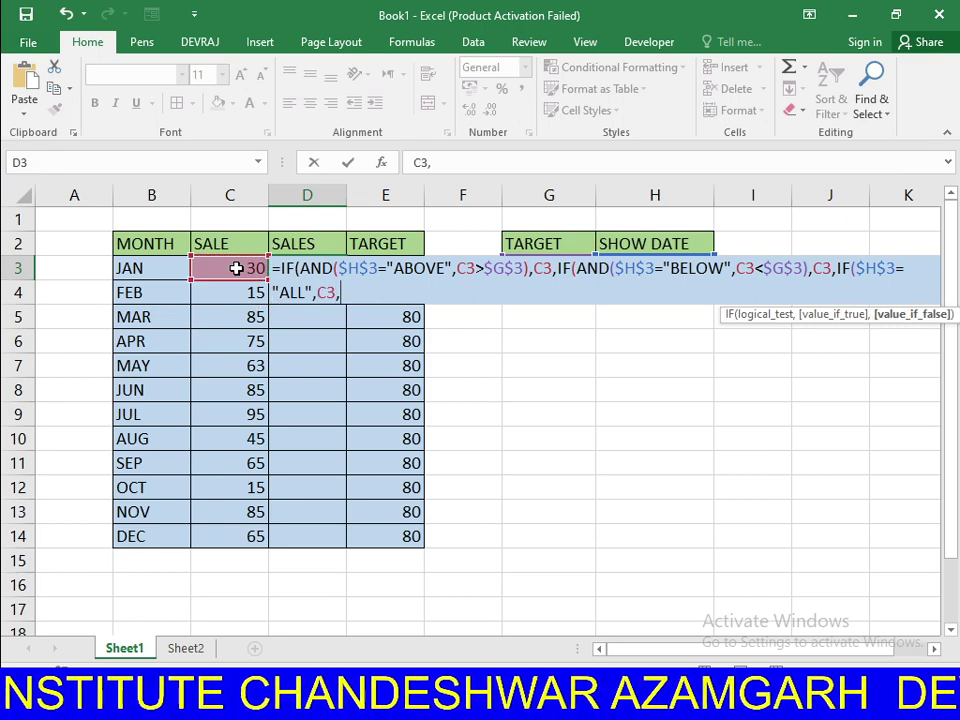
type("0")
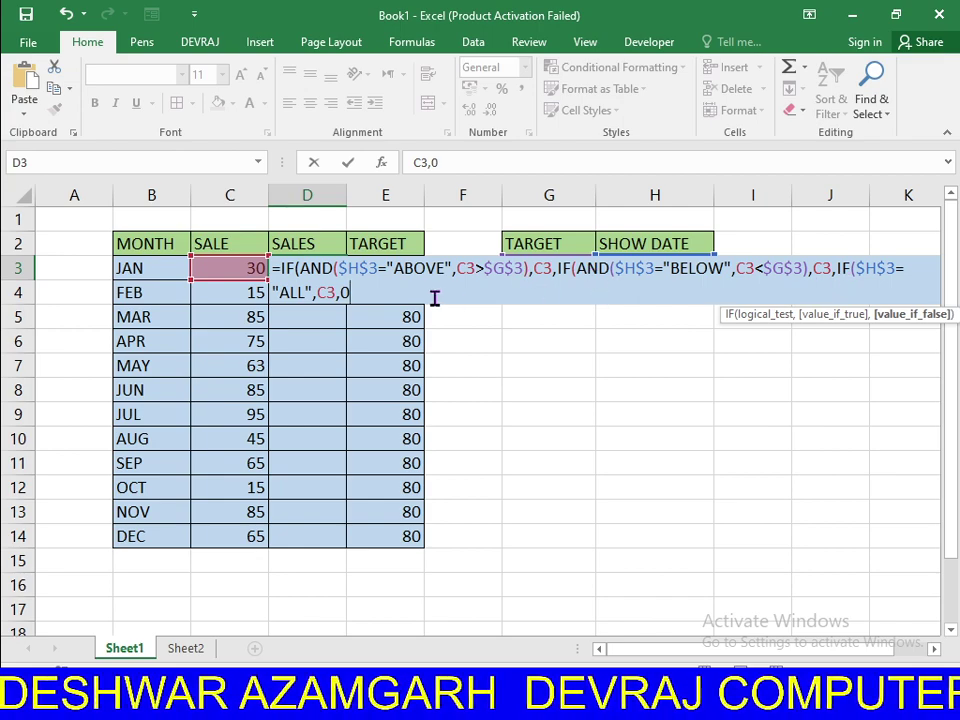
type(")")
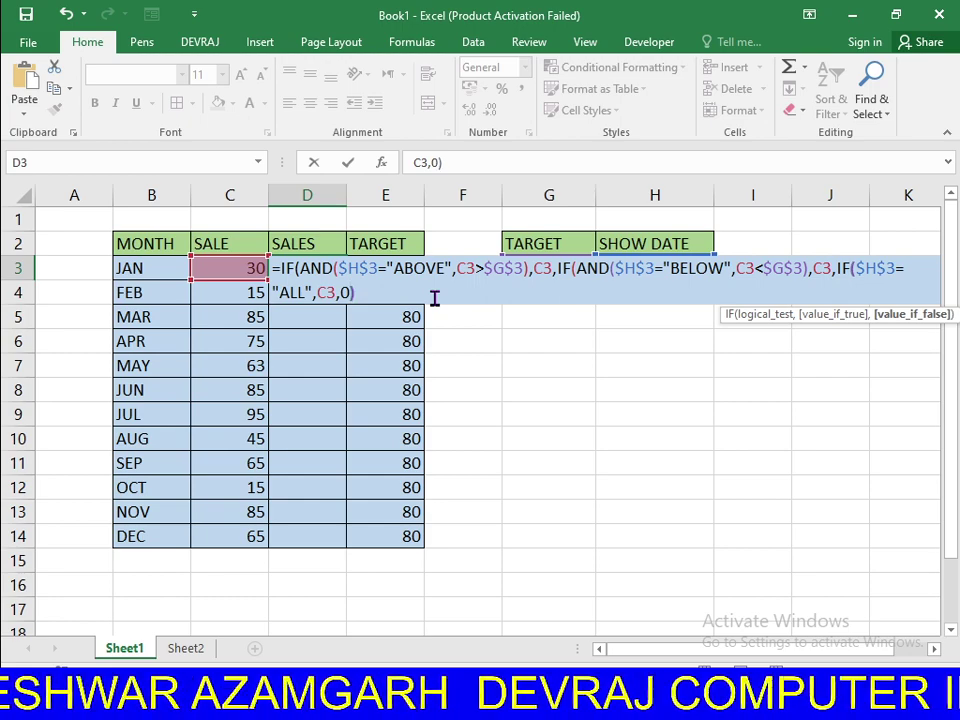
type("))")
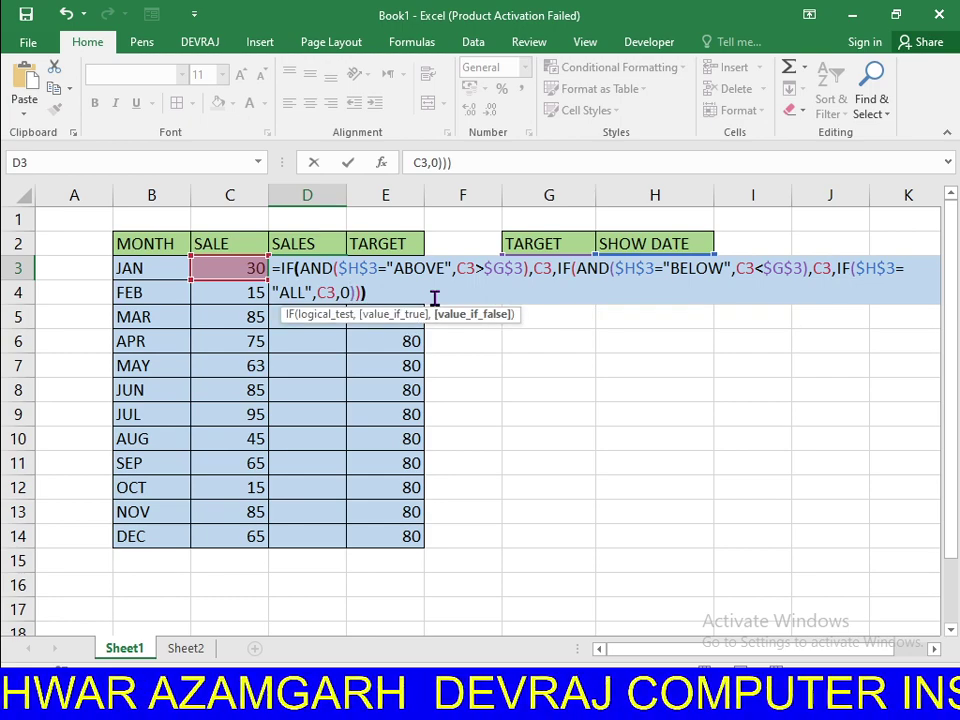
key("Return")
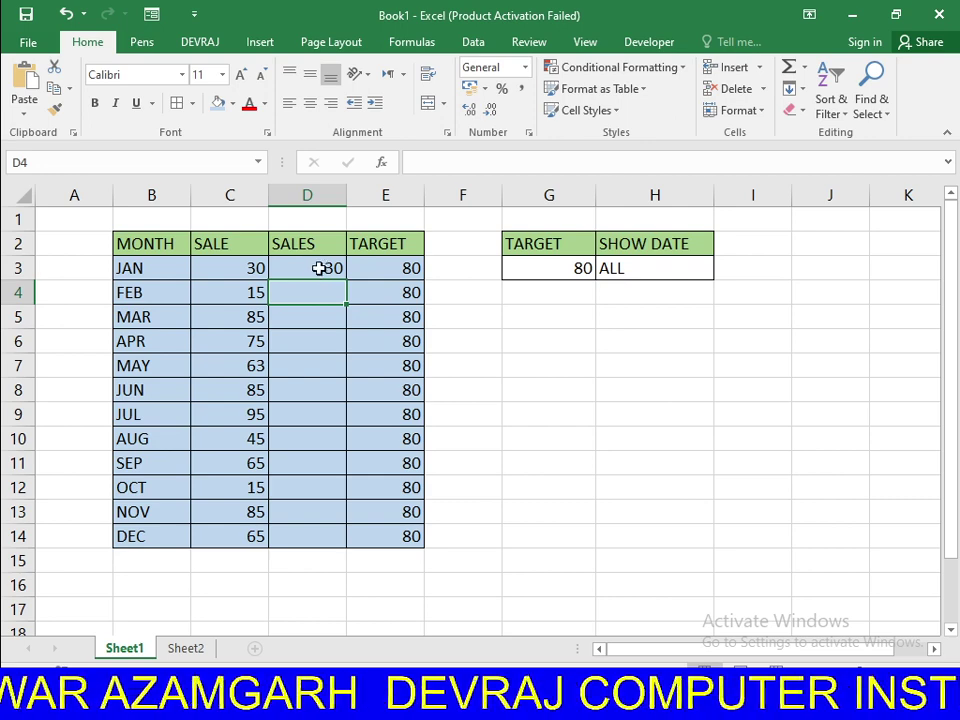
Fill the D3 SALES formula down through D14 and set the G3 target to 40
left_click(318, 268)
left_click_drag(346, 279, 364, 540)
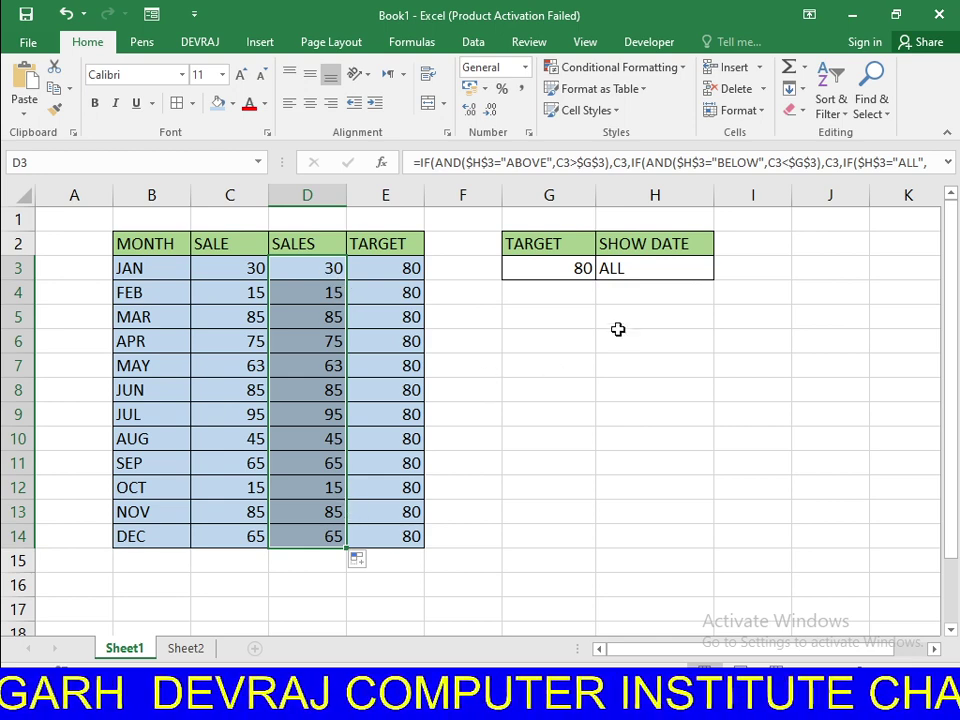
left_click(574, 268)
left_click(603, 272)
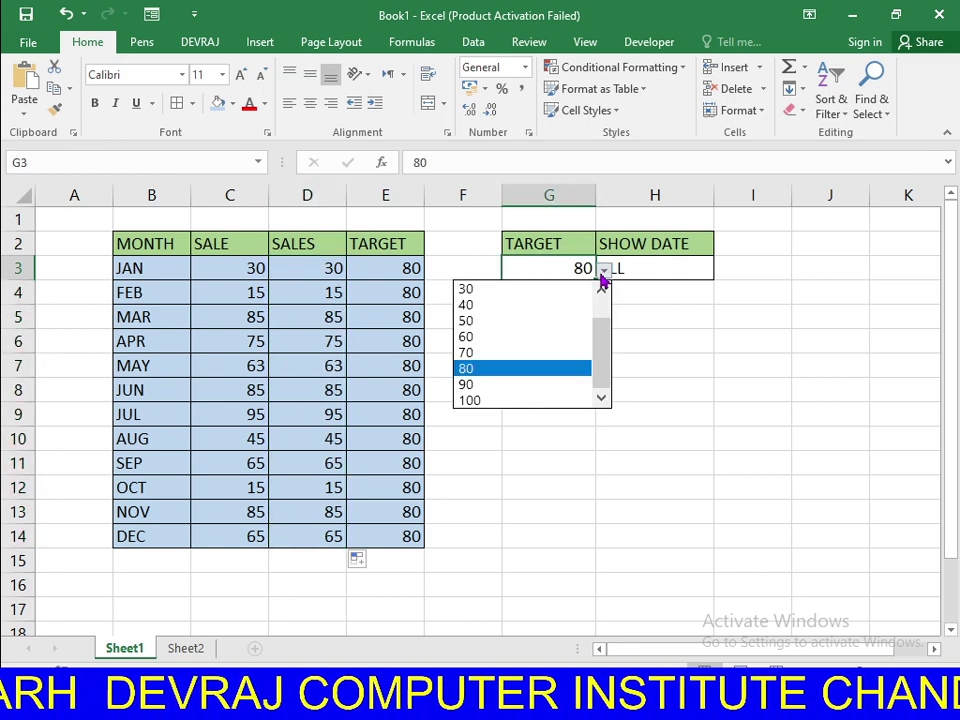
left_click(546, 305)
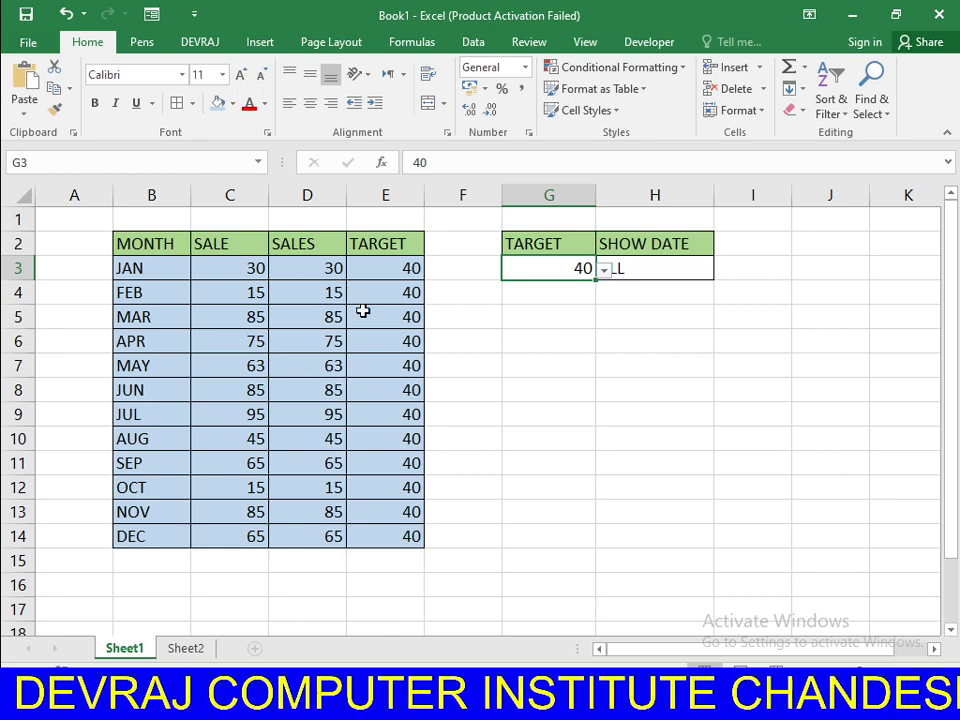
Switch the H3 show option to ABOVE, then to BELOW
left_click(645, 268)
left_click(721, 272)
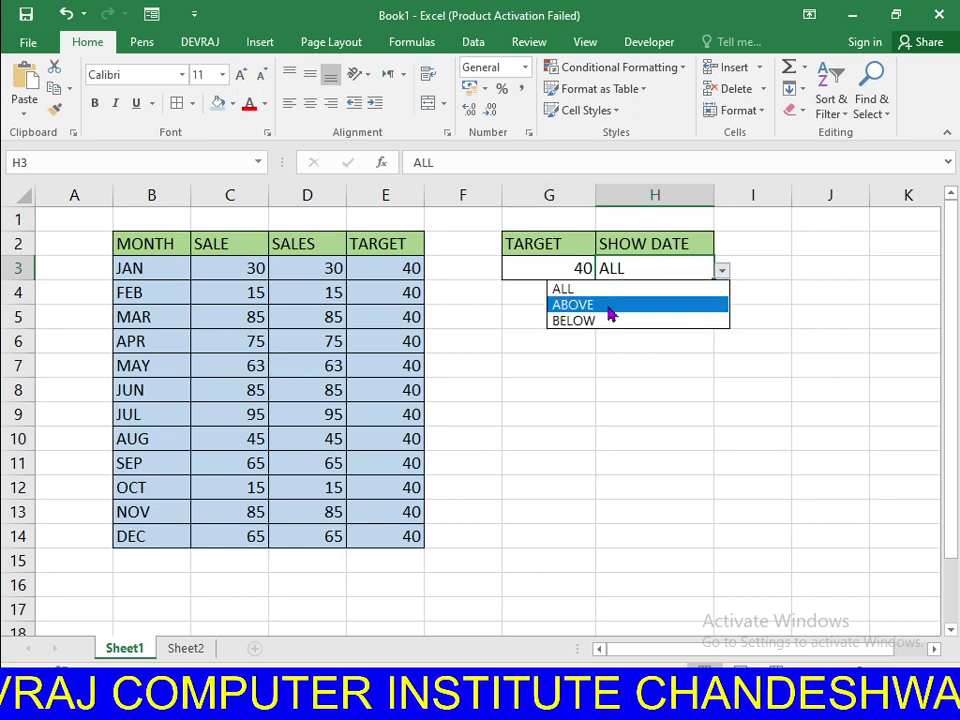
left_click(611, 307)
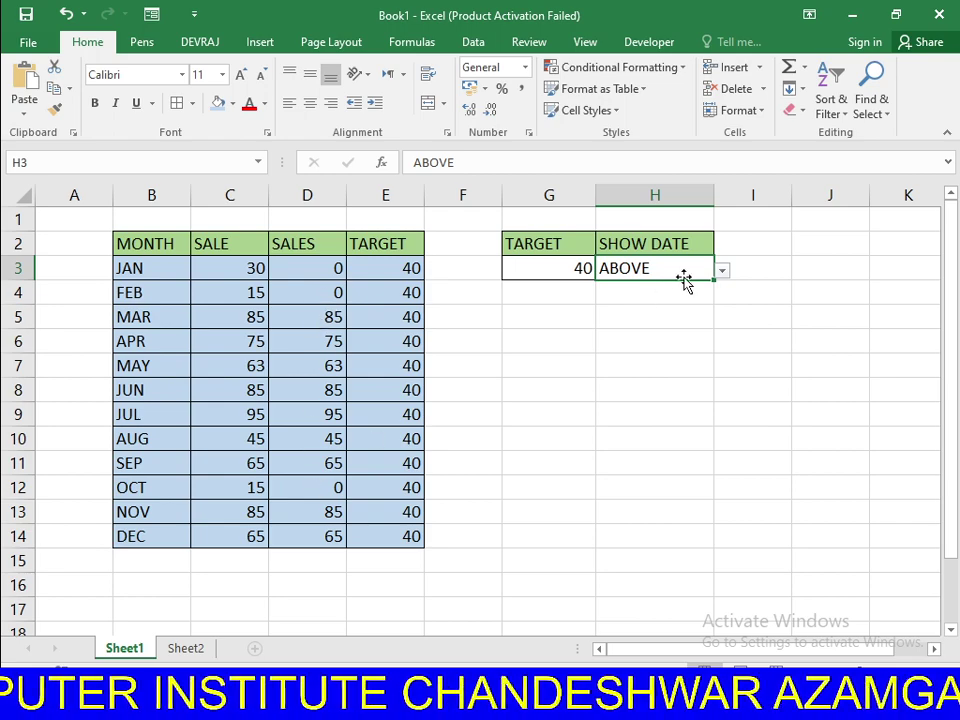
left_click(722, 276)
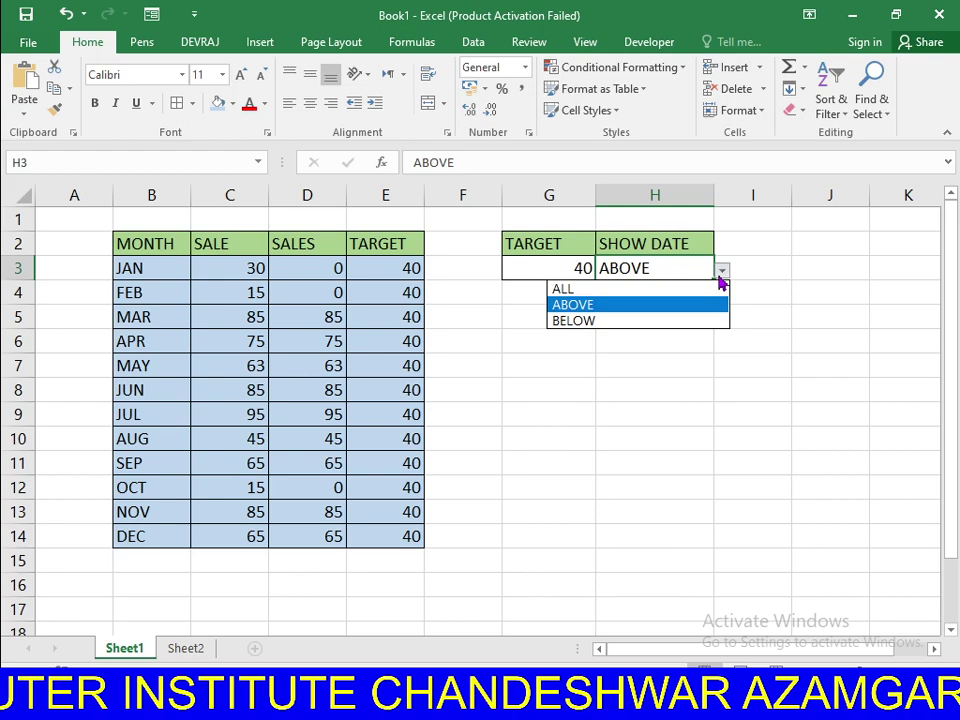
left_click(575, 321)
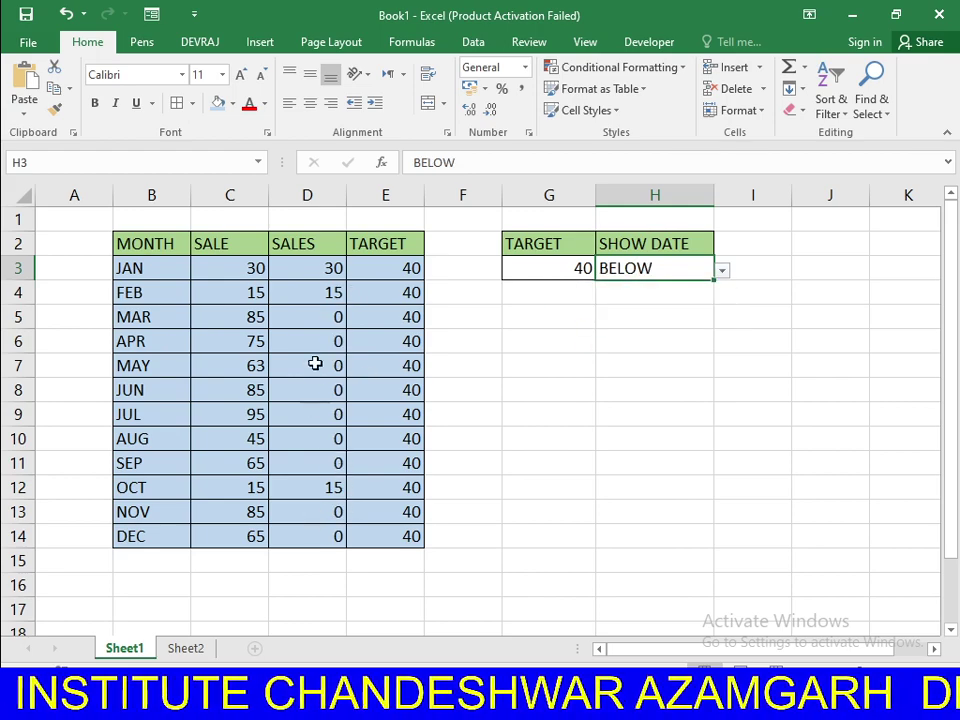
left_click(693, 533)
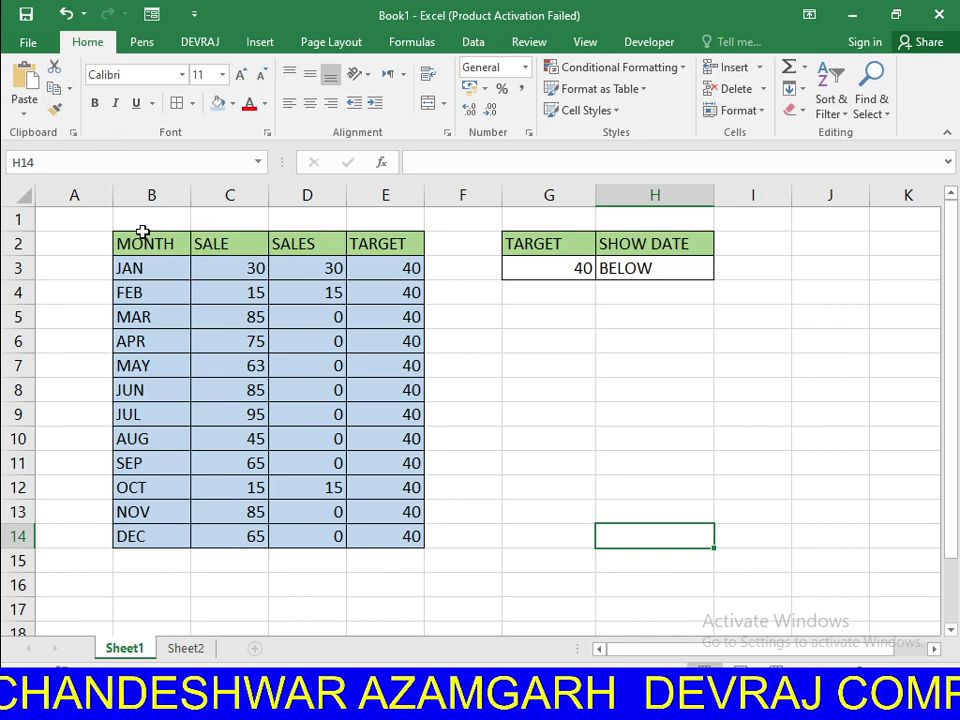
Insert a clustered column chart from B2:C14 and E2:E14 (MONTH, SALE, TARGET)
left_click_drag(143, 236, 218, 537)
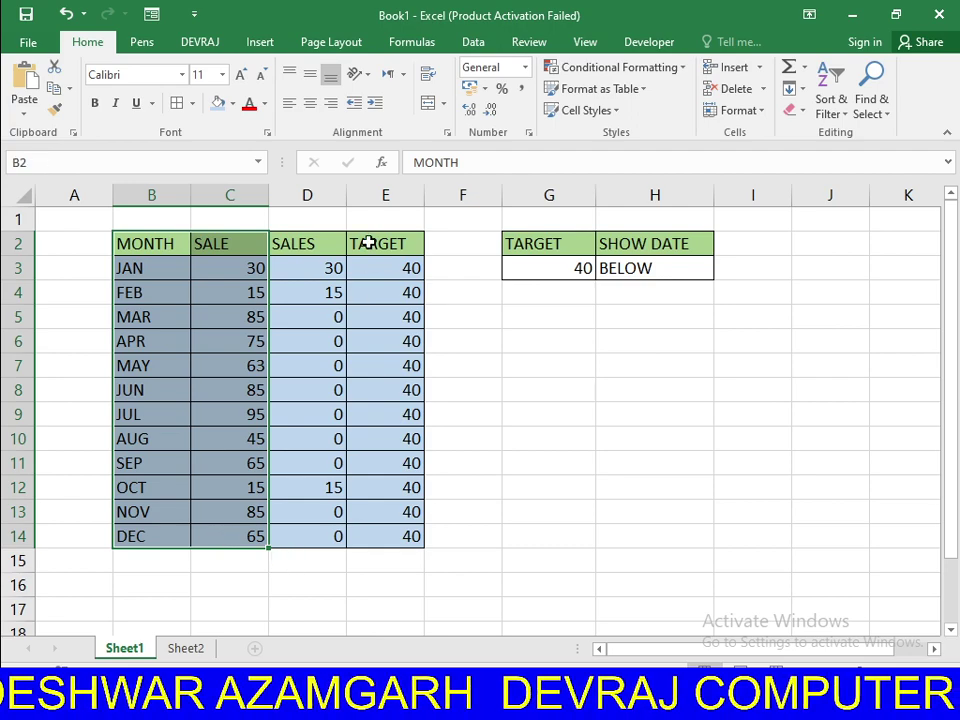
left_click_drag(377, 243, 381, 535, "ctrl")
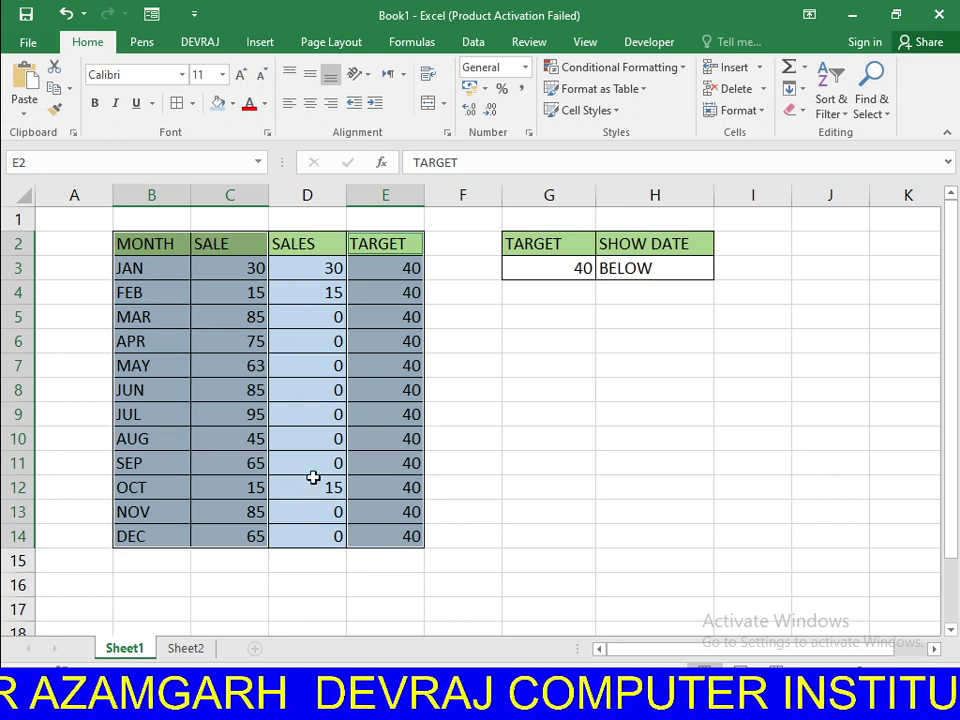
left_click(262, 44)
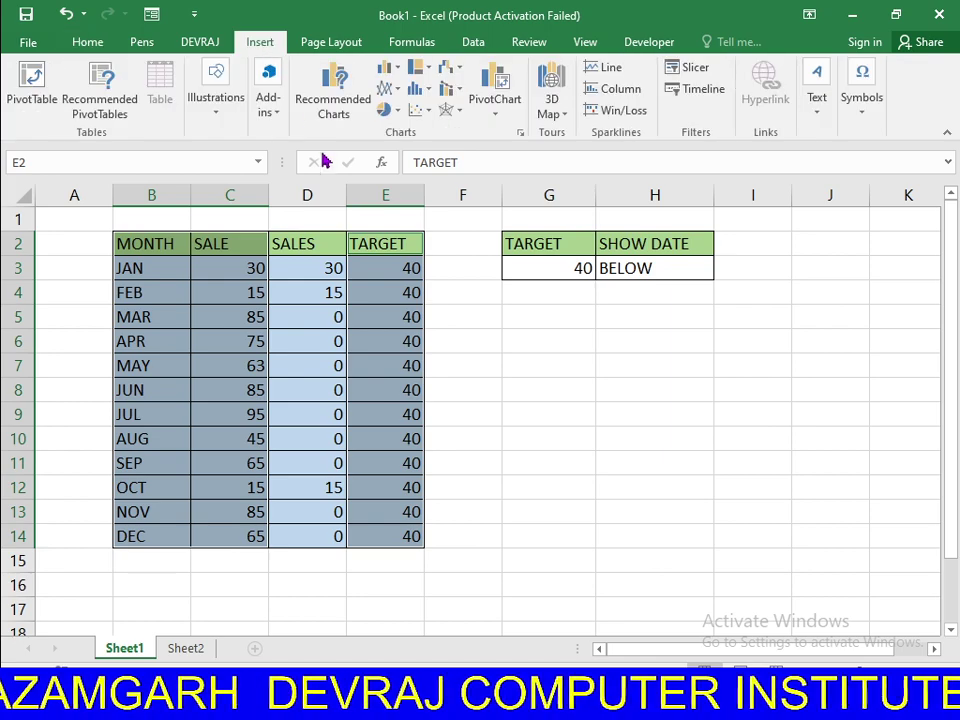
left_click(400, 70)
left_click(413, 140)
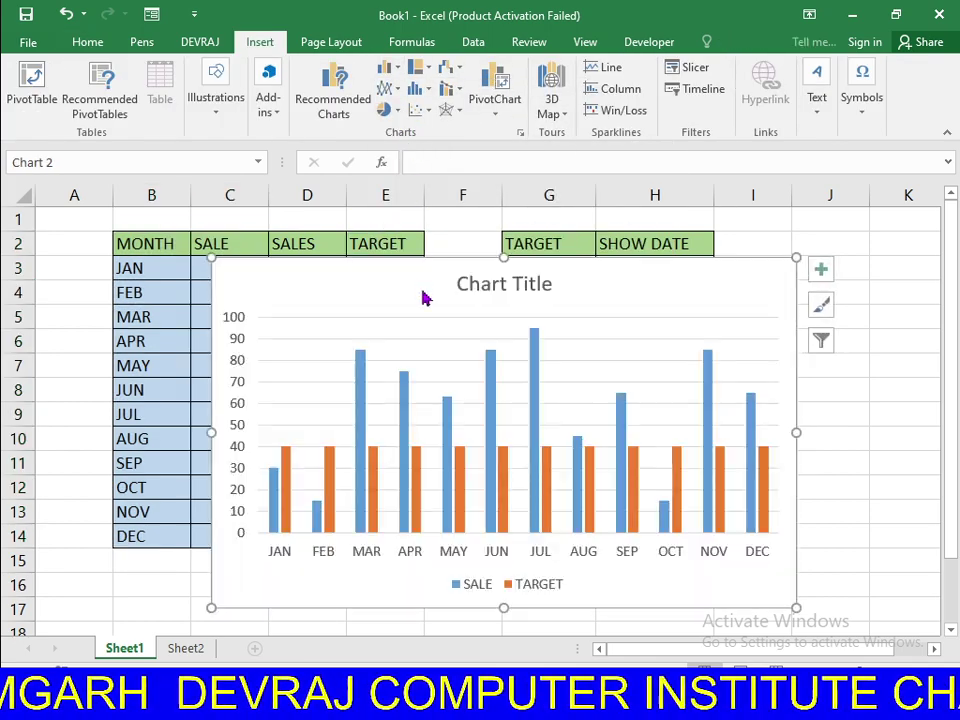
Replace the chart's default title with 'TARGET SALES', nudging the chart into place
mouse_move(455, 270)
left_mouse_down()
mouse_move(479, 322)
mouse_move(455, 293)
left_mouse_up()
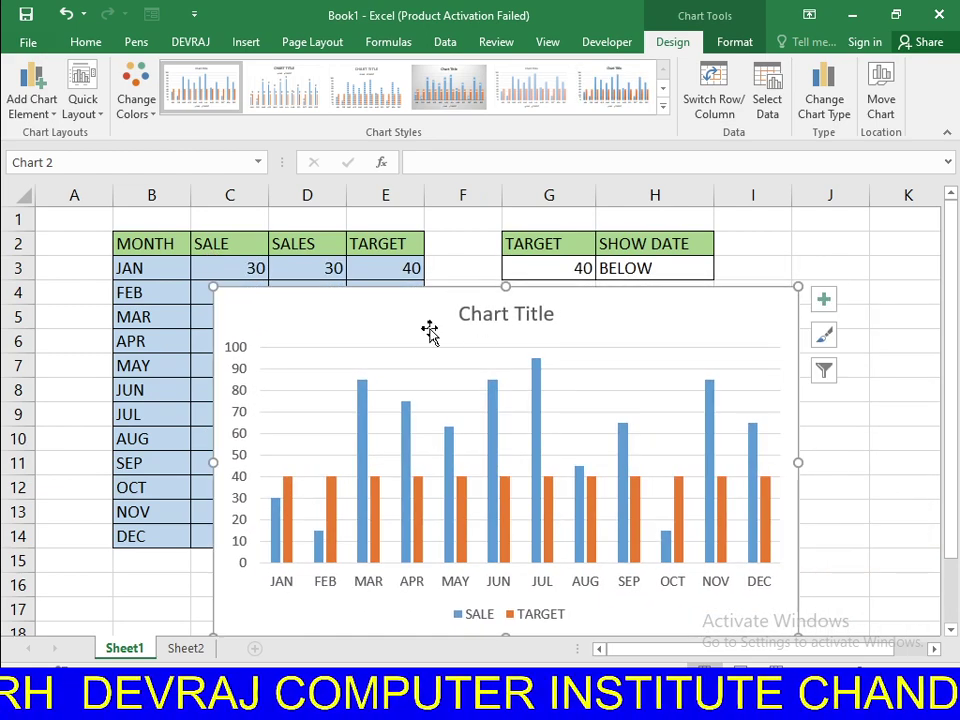
left_click(493, 315)
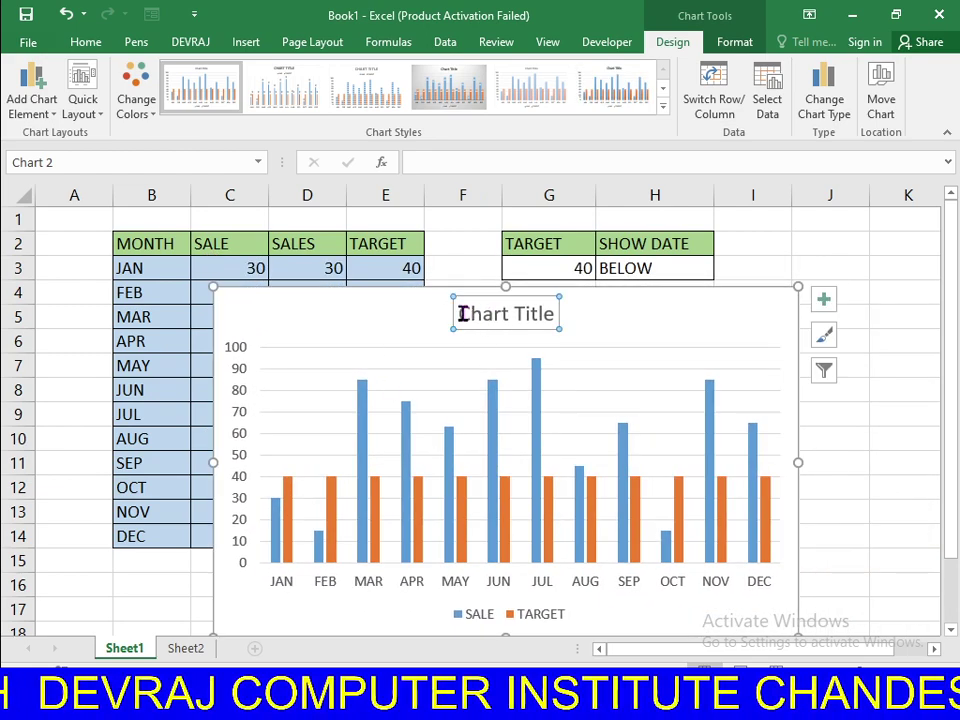
left_click_drag(463, 314, 552, 314)
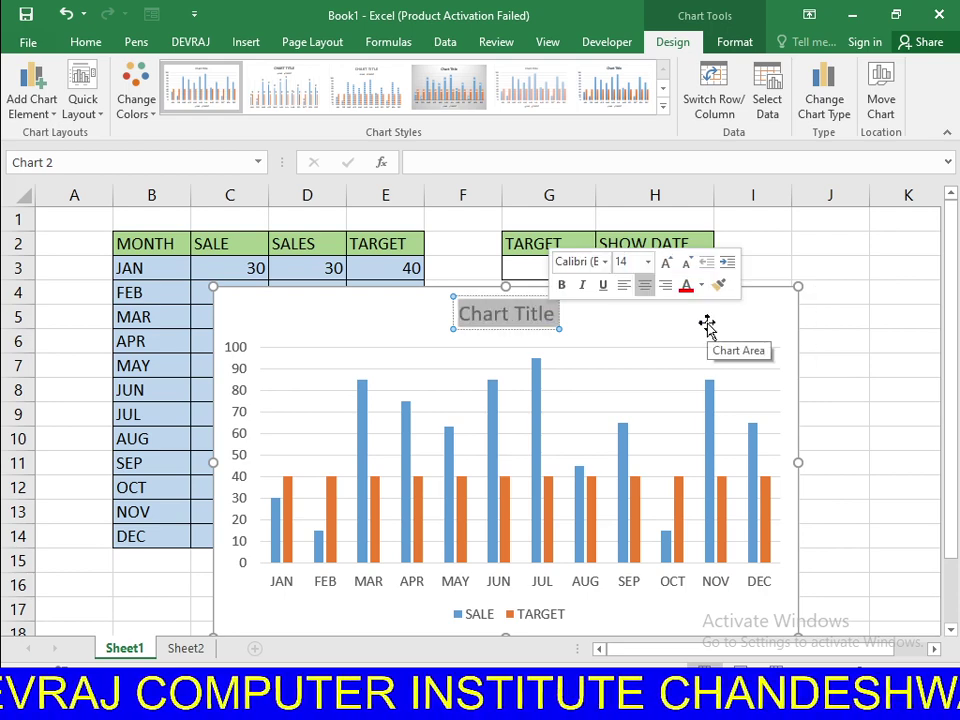
type("TARGE")
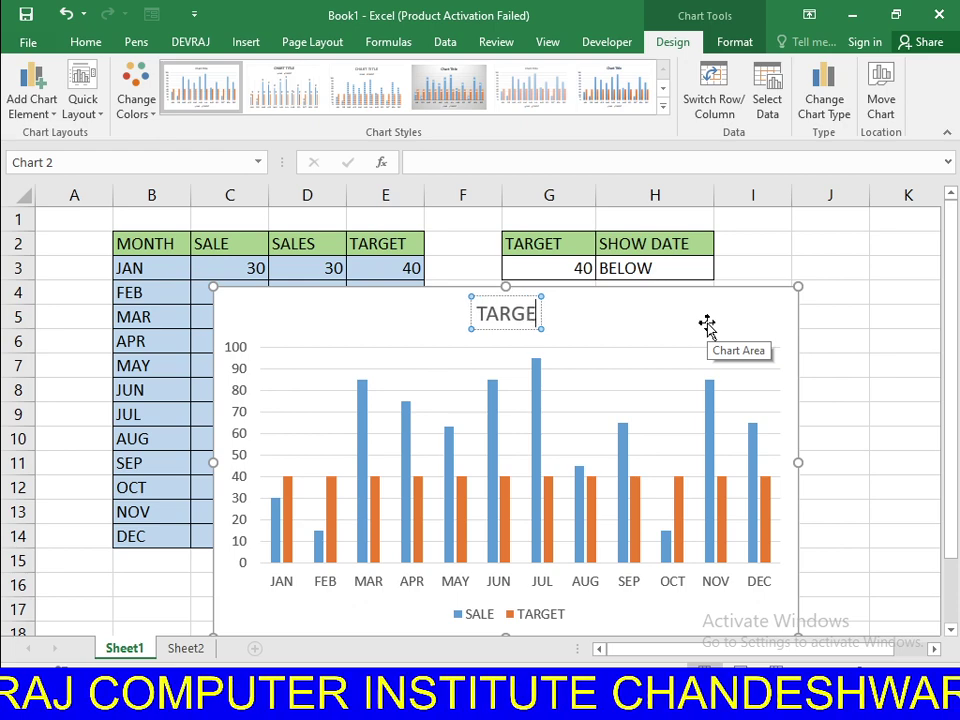
type("T SAL")
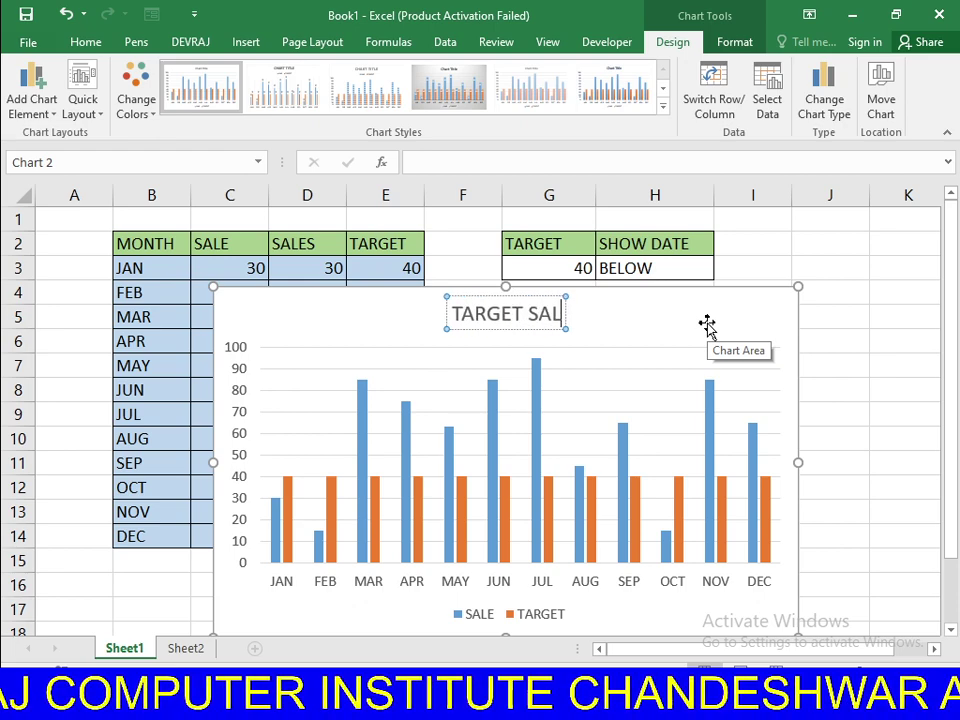
type("ES")
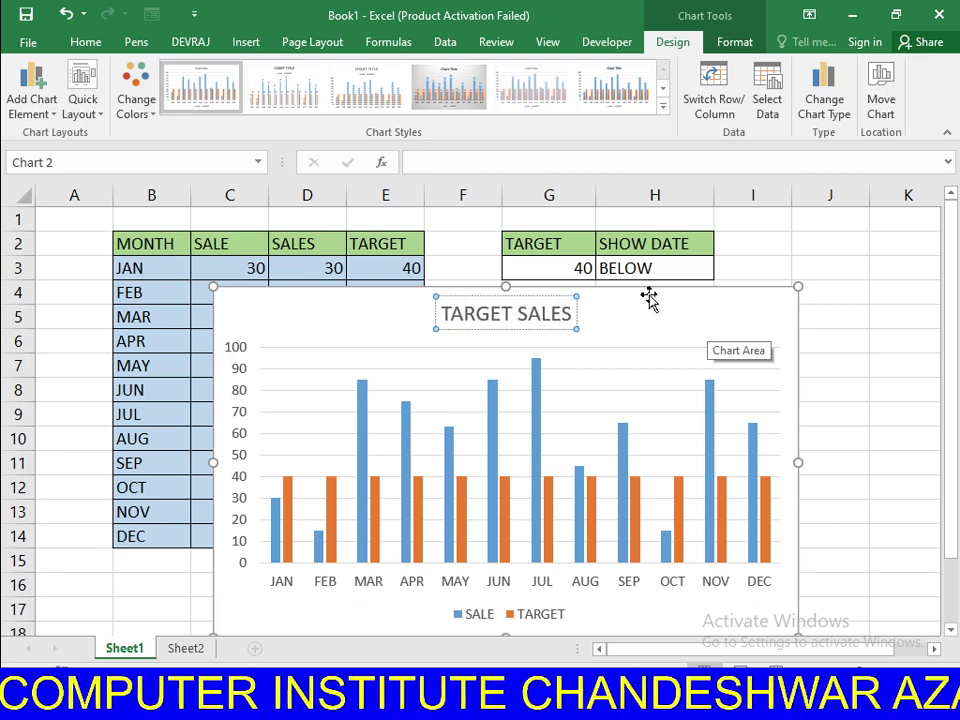
left_click_drag(658, 294, 678, 294)
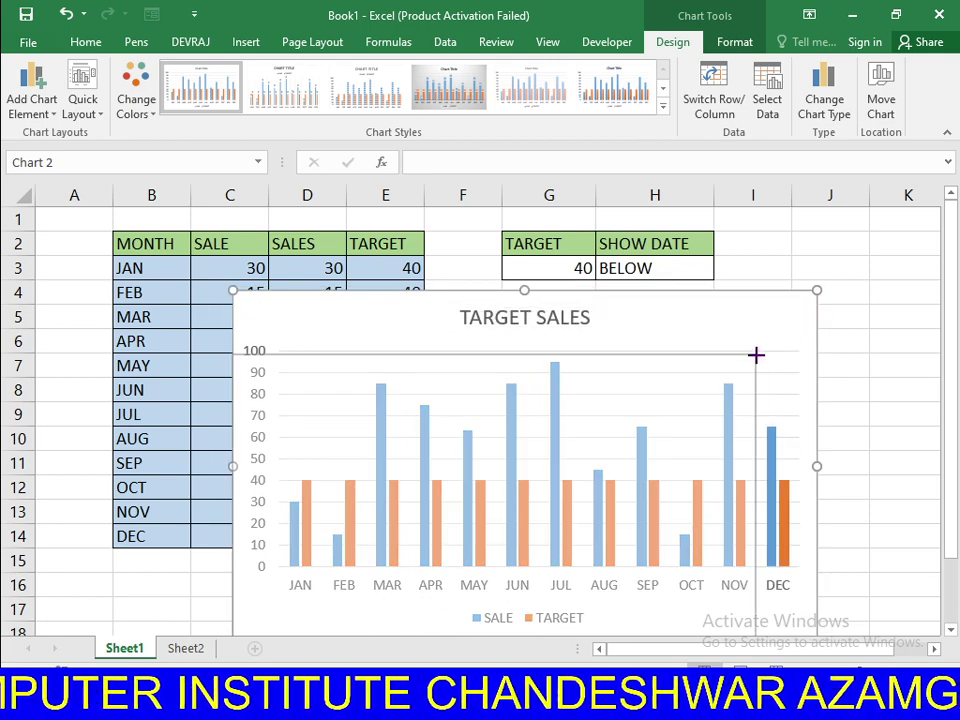
Shrink the chart, move it right of the table, and narrow column A
left_click_drag(818, 291, 754, 355)
left_click_drag(677, 364, 869, 327)
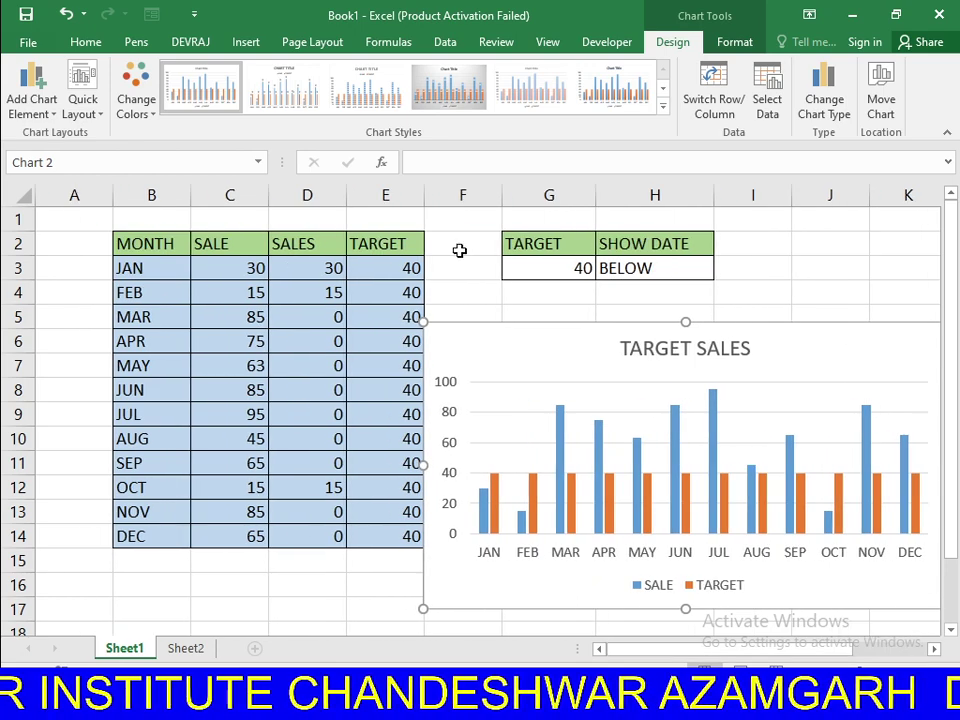
left_click_drag(113, 195, 57, 195)
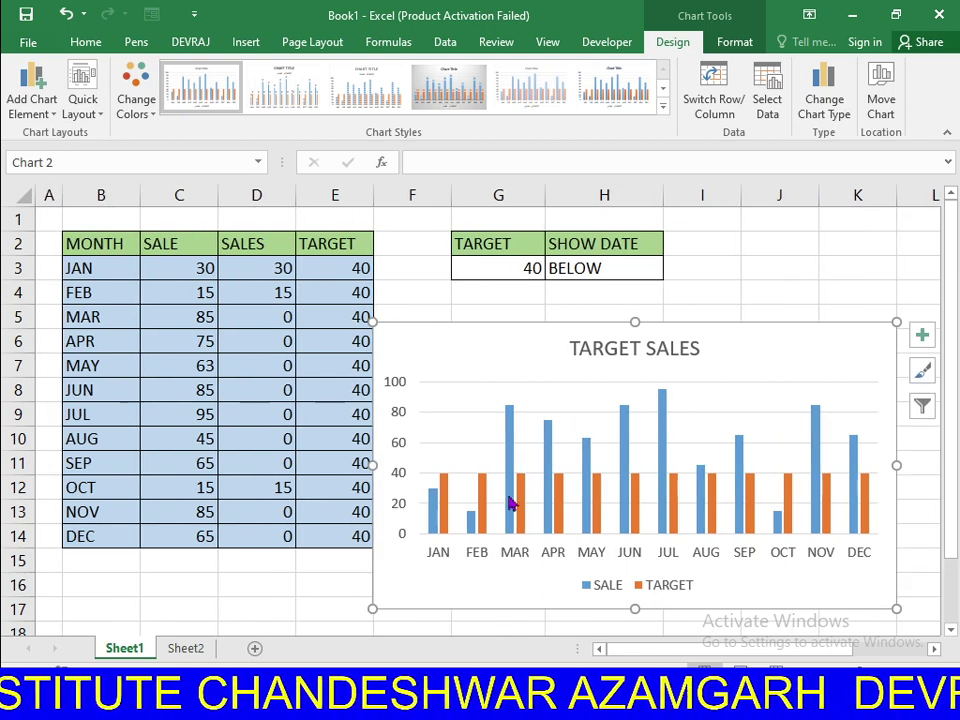
left_click(692, 334)
left_click(691, 334)
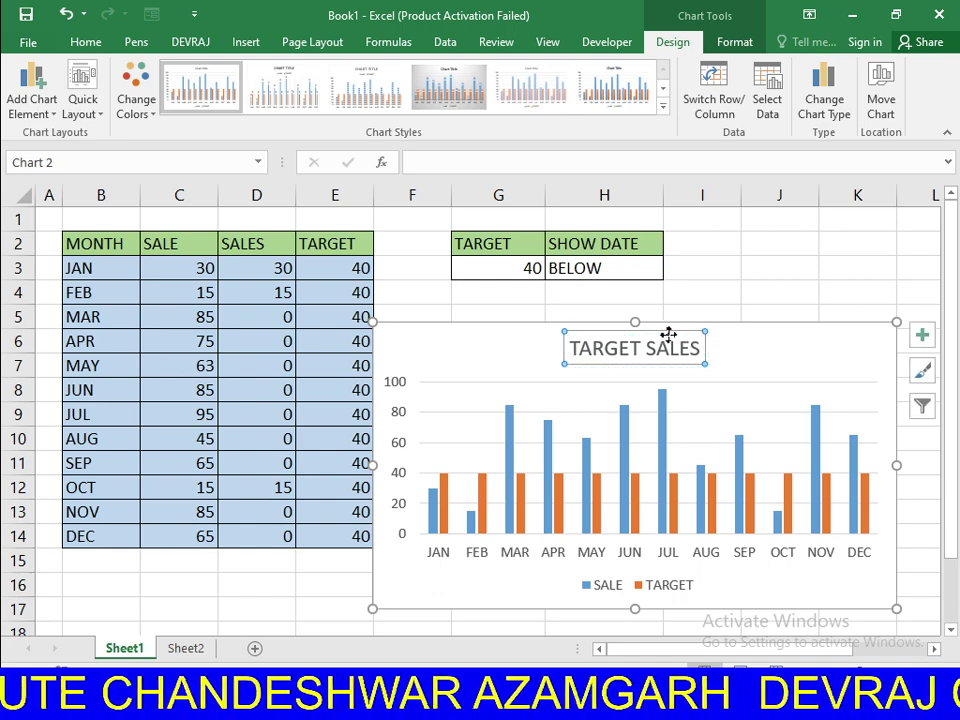
left_click_drag(733, 330, 756, 324)
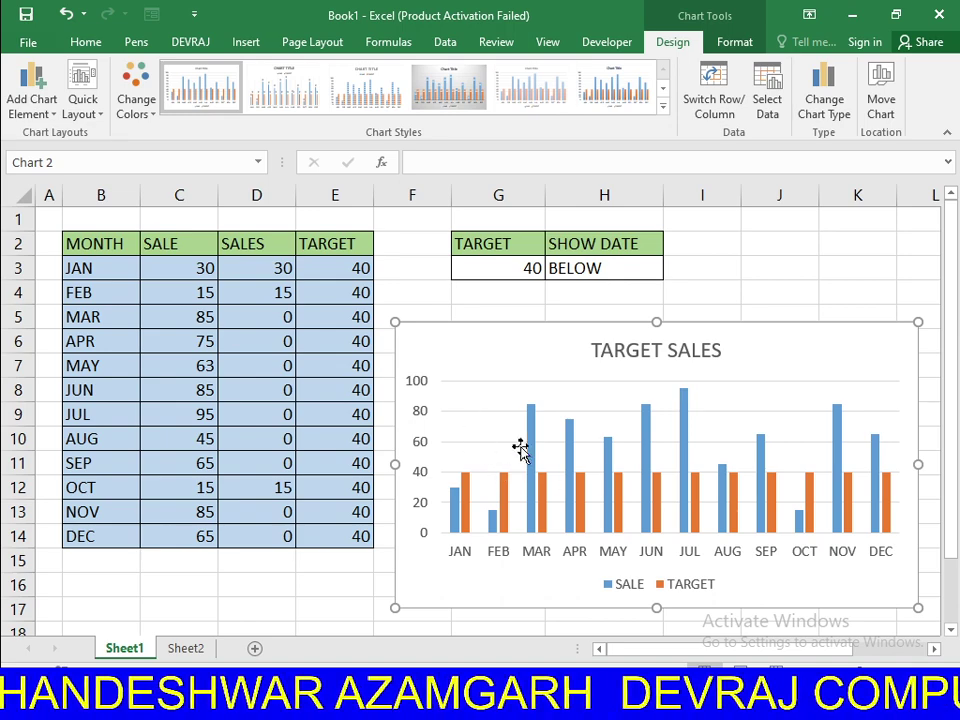
left_click(540, 508)
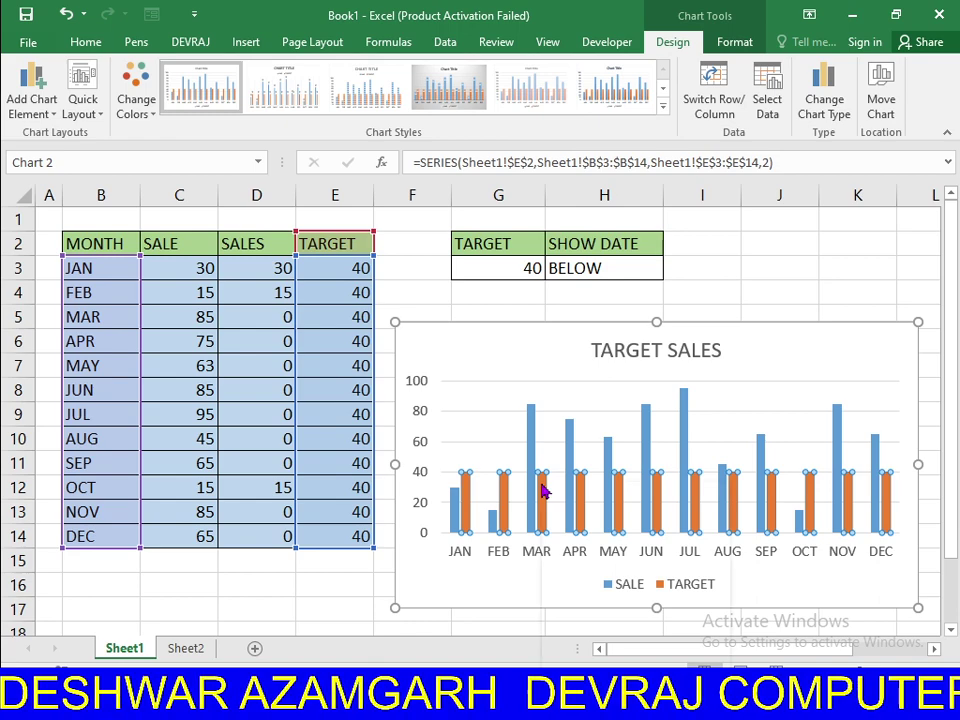
Change the TARGET series to a Line in a combo chart, keeping SALE as columns
right_click(543, 489)
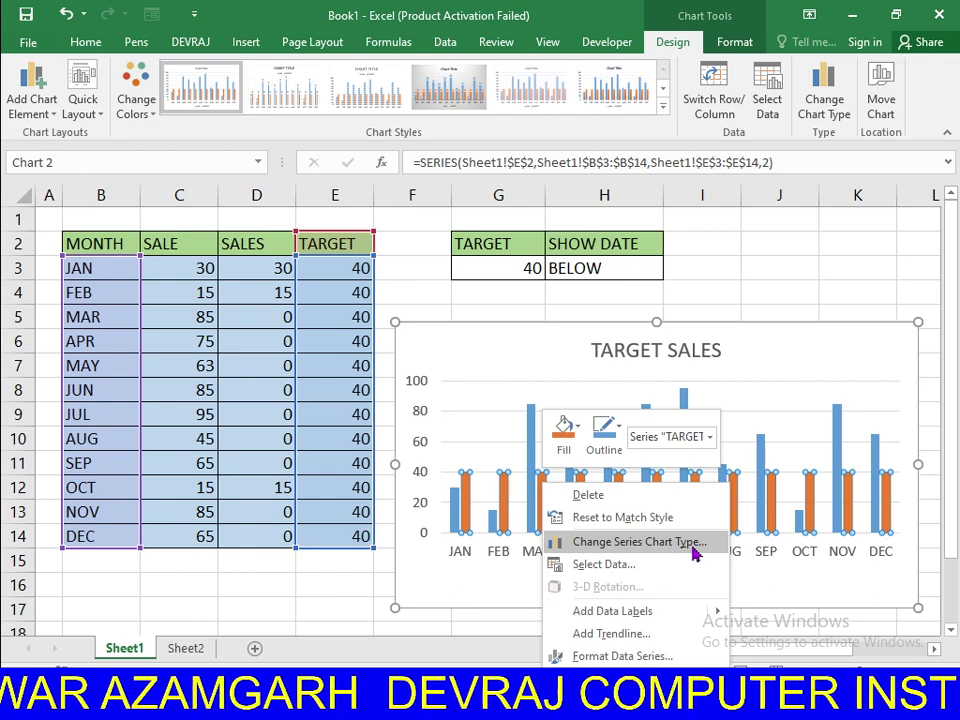
left_click(695, 542)
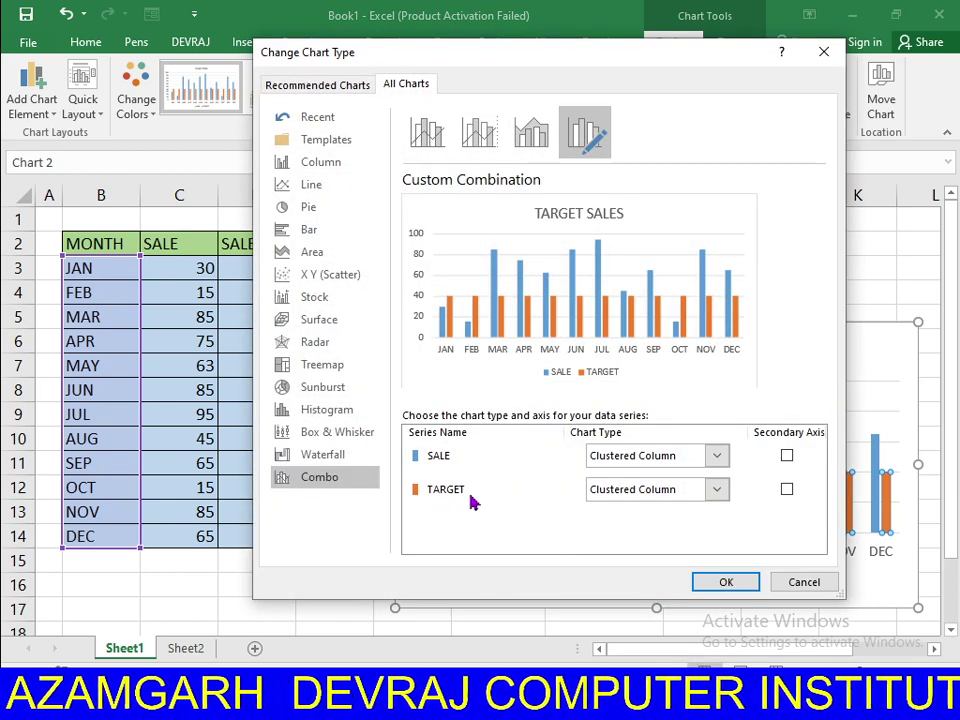
left_click(715, 491)
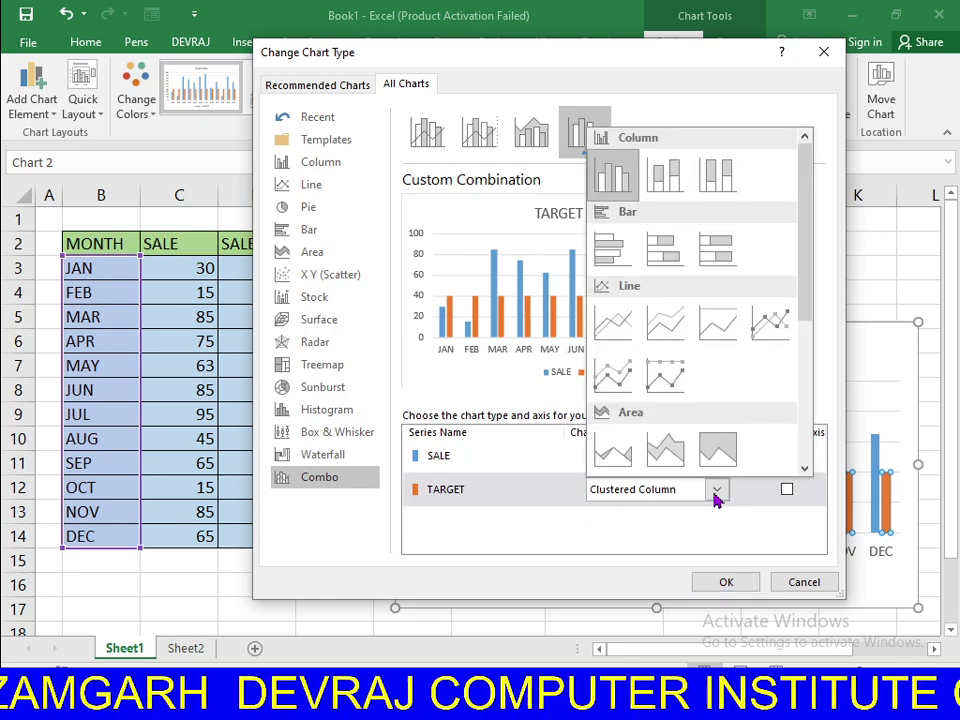
left_click(625, 327)
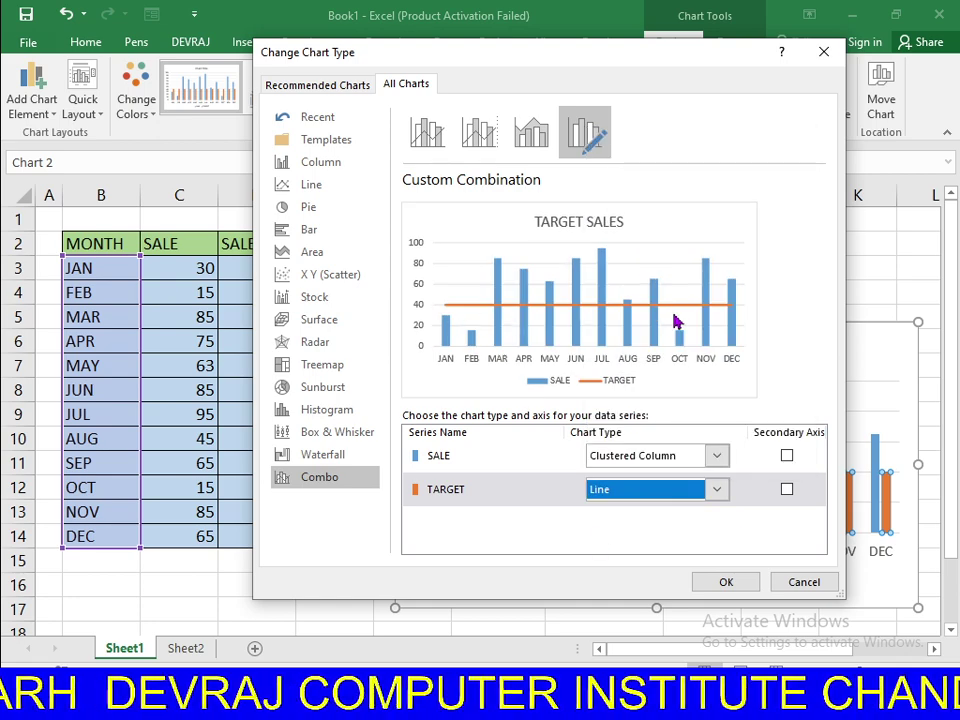
left_click(726, 588)
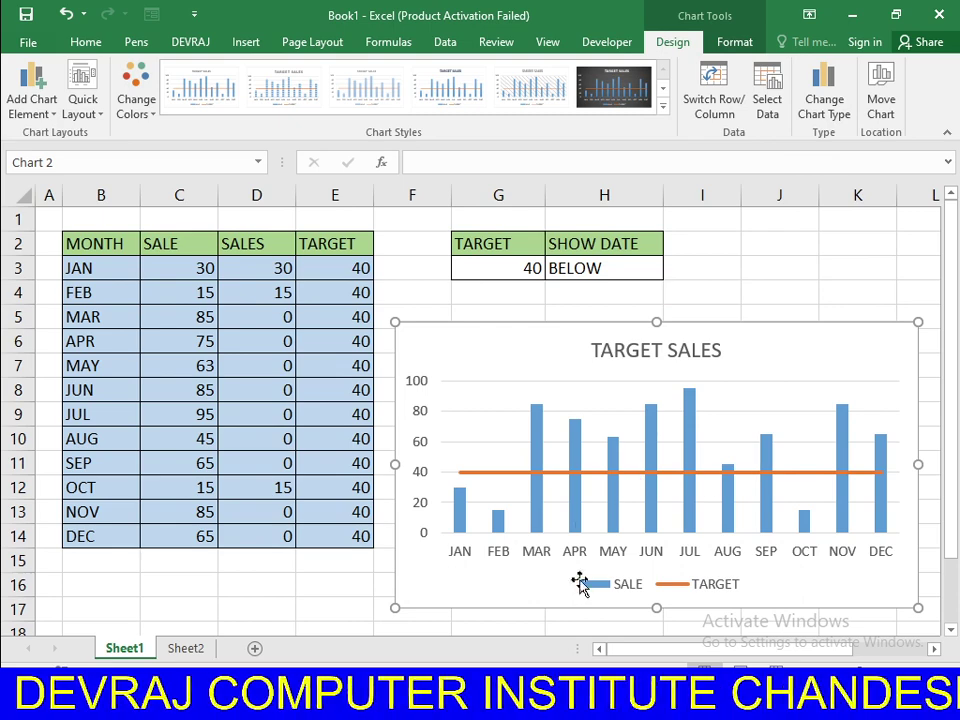
Try target values 70 and then 90 from the G3 dropdown
left_click(533, 270)
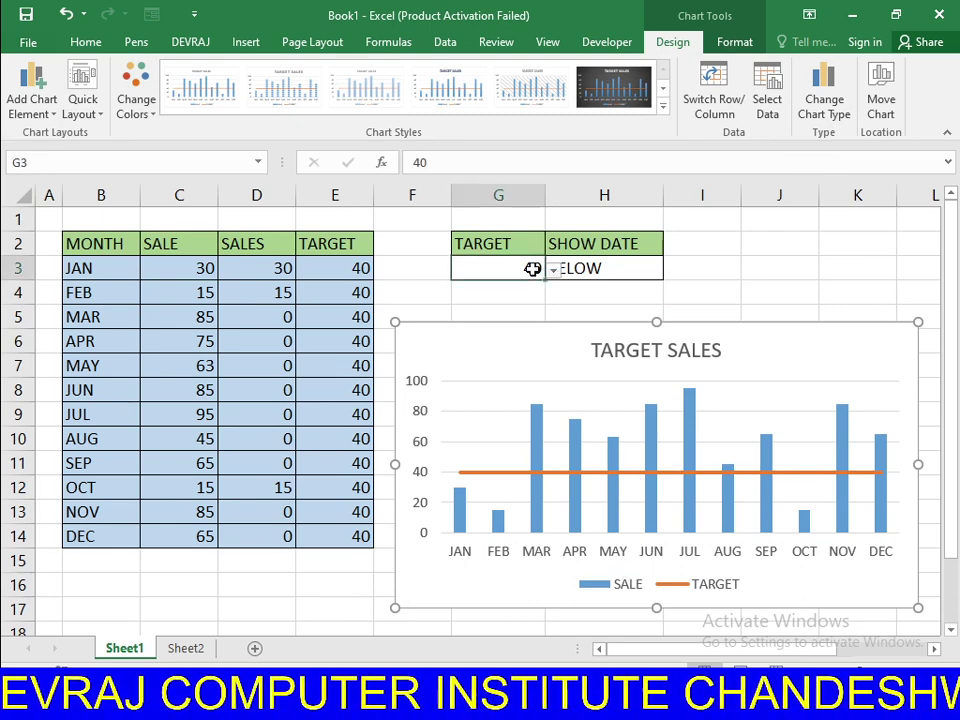
left_click(553, 270)
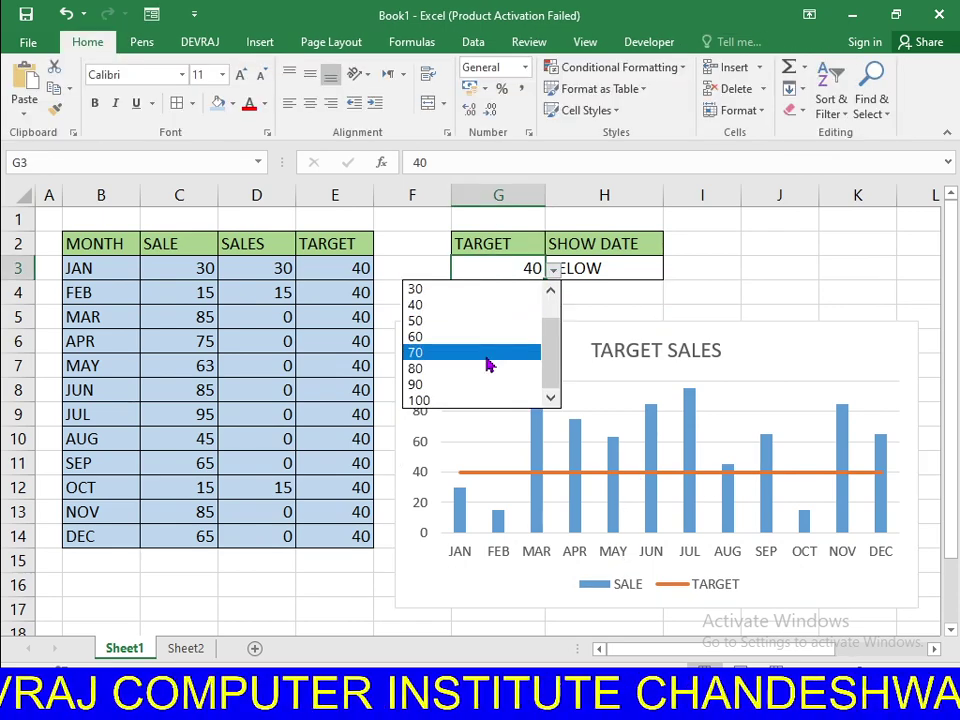
left_click(487, 356)
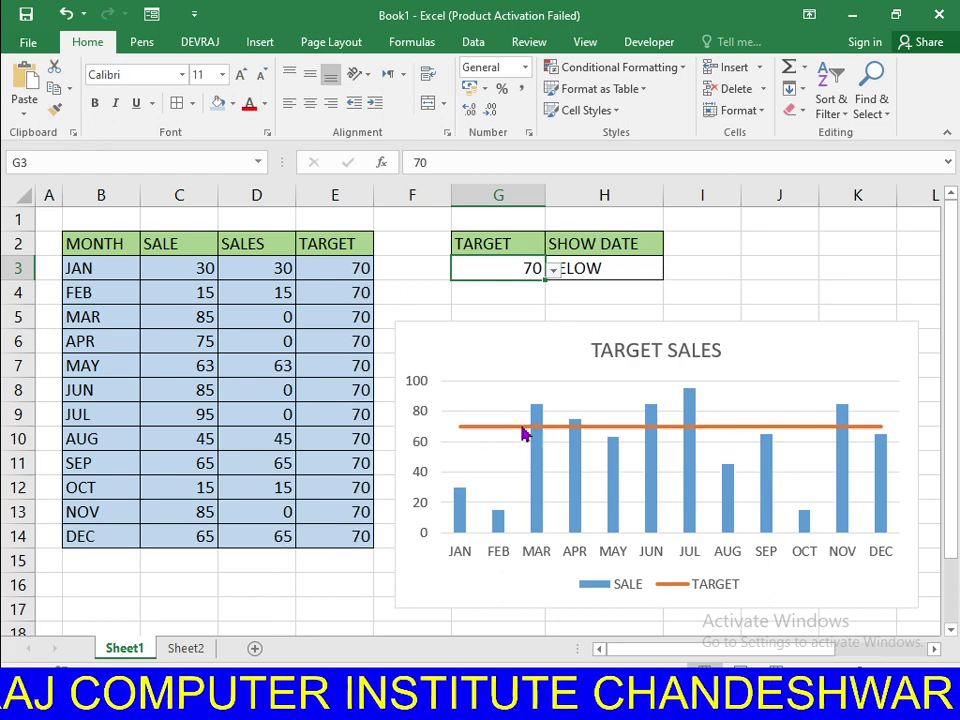
left_click(553, 270)
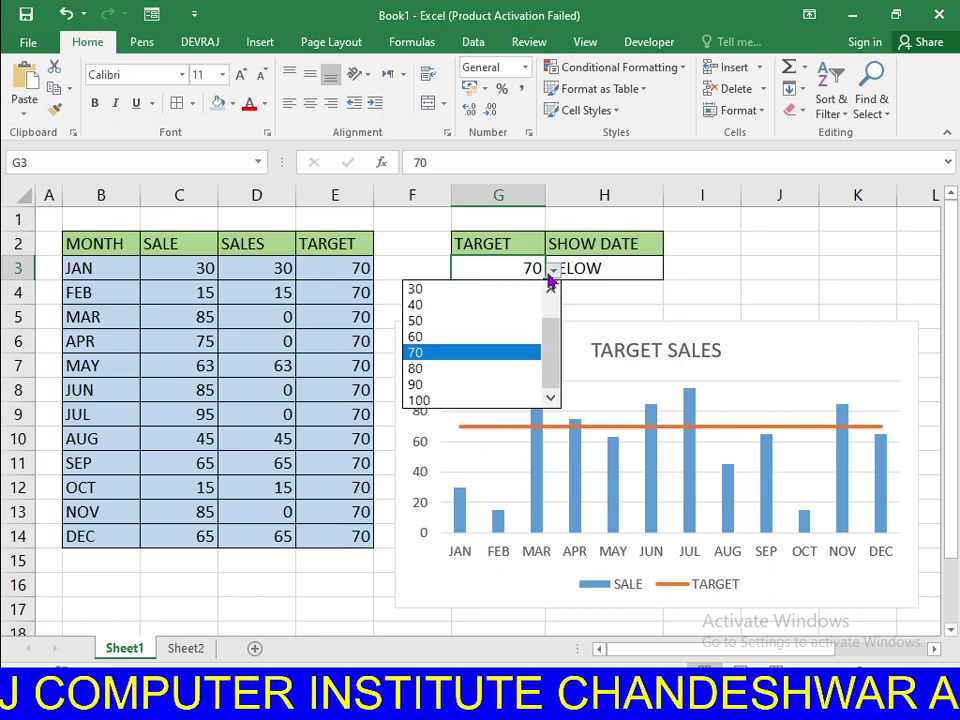
left_click(462, 386)
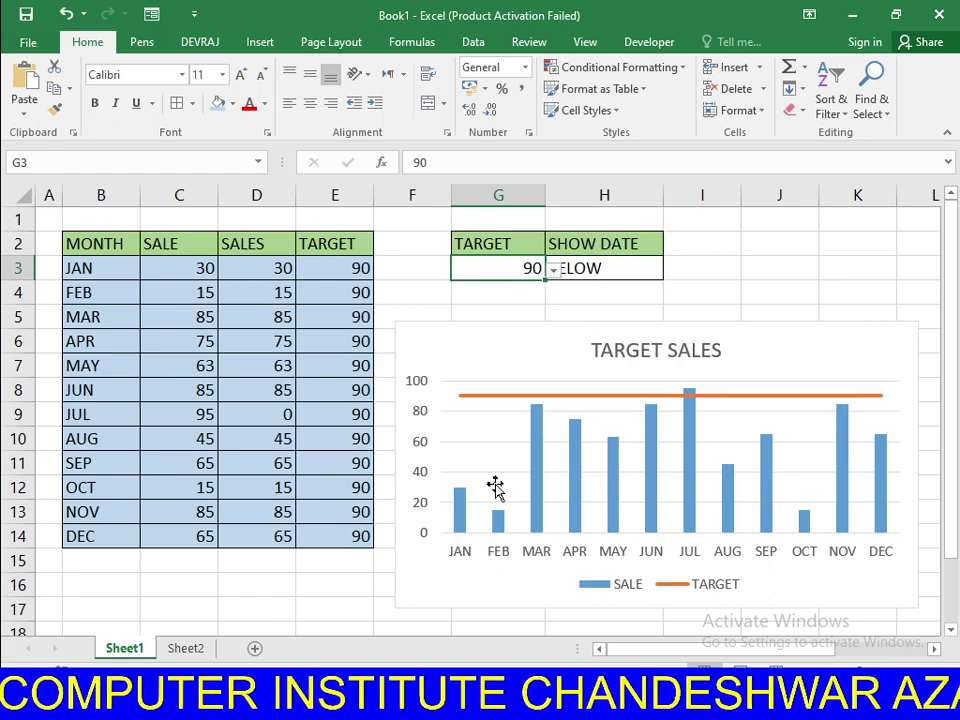
Switch the H3 show option to ABOVE, then to ALL
left_click(658, 271)
left_click(669, 271)
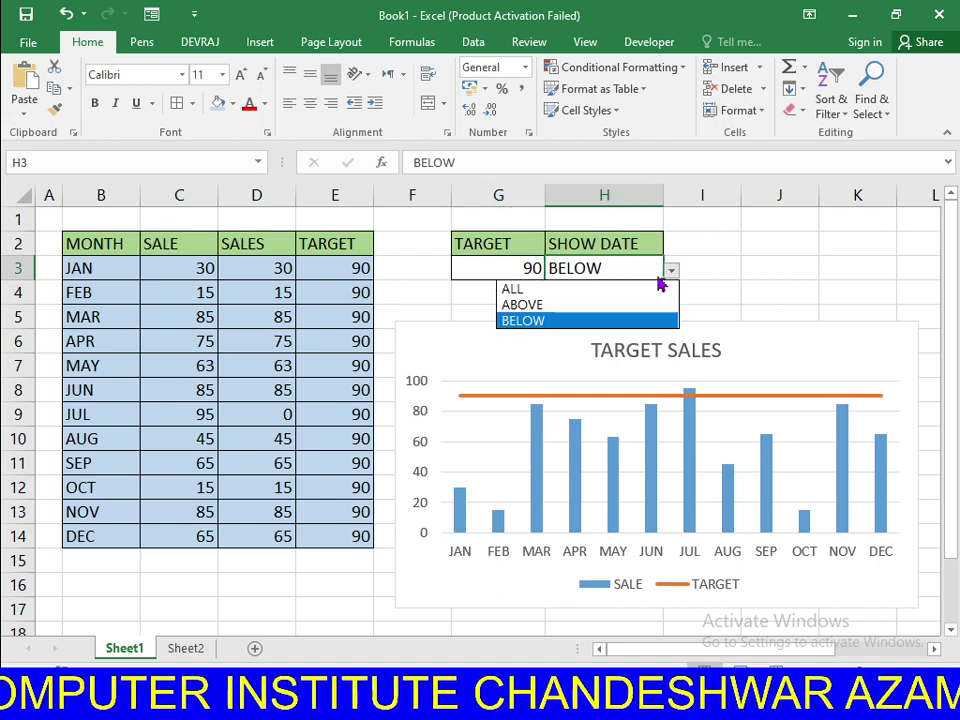
left_click(580, 305)
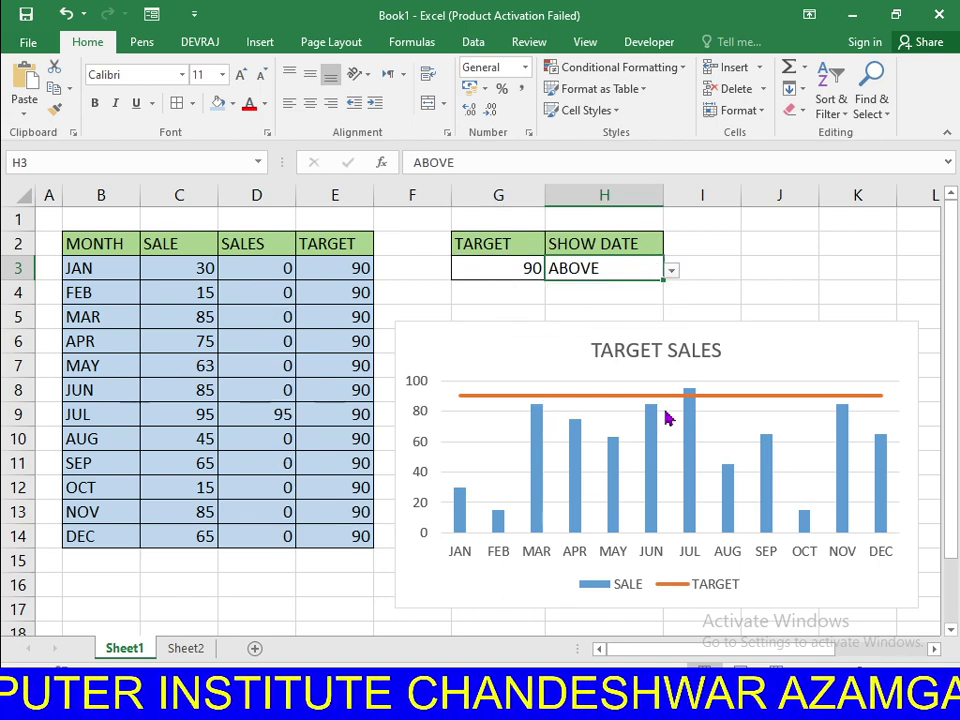
left_click(671, 277)
left_click(582, 290)
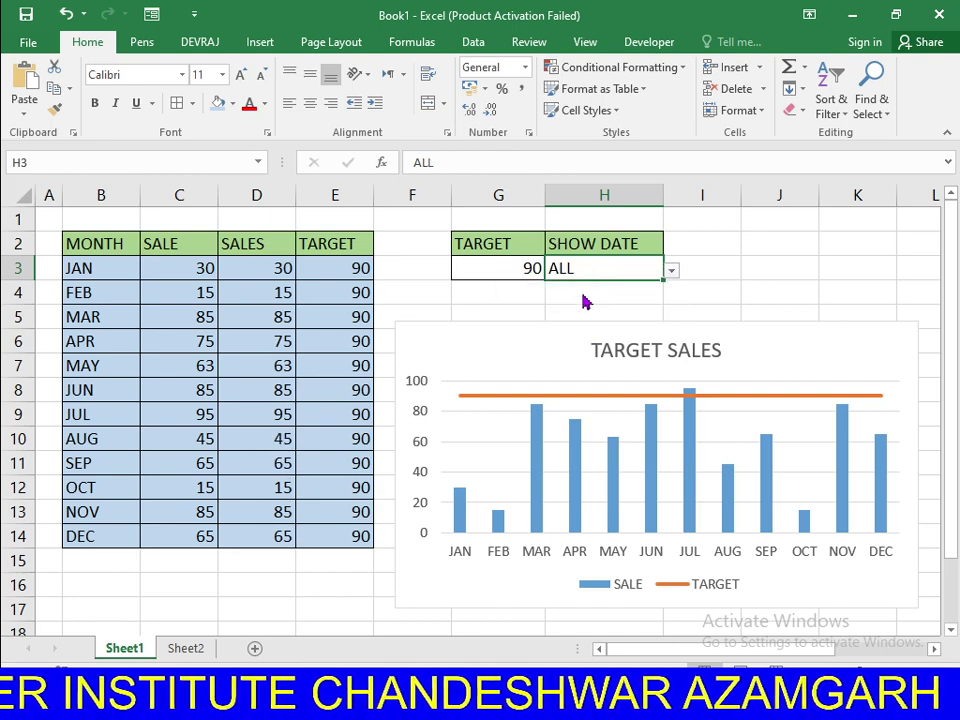
left_click(752, 293)
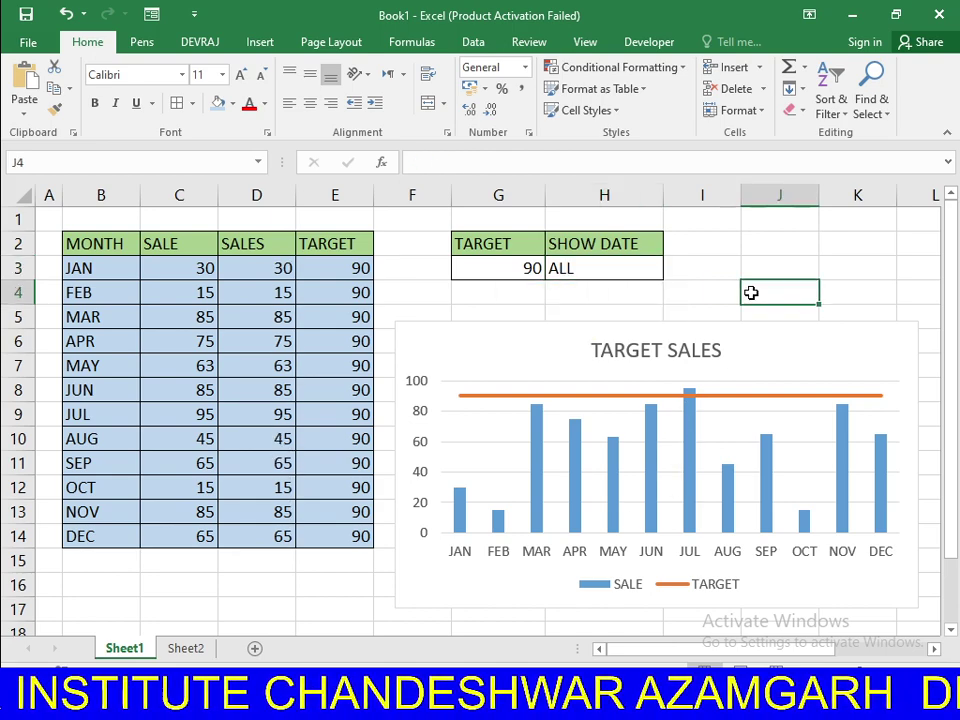
Set the H3 show option to BELOW
left_click(616, 268)
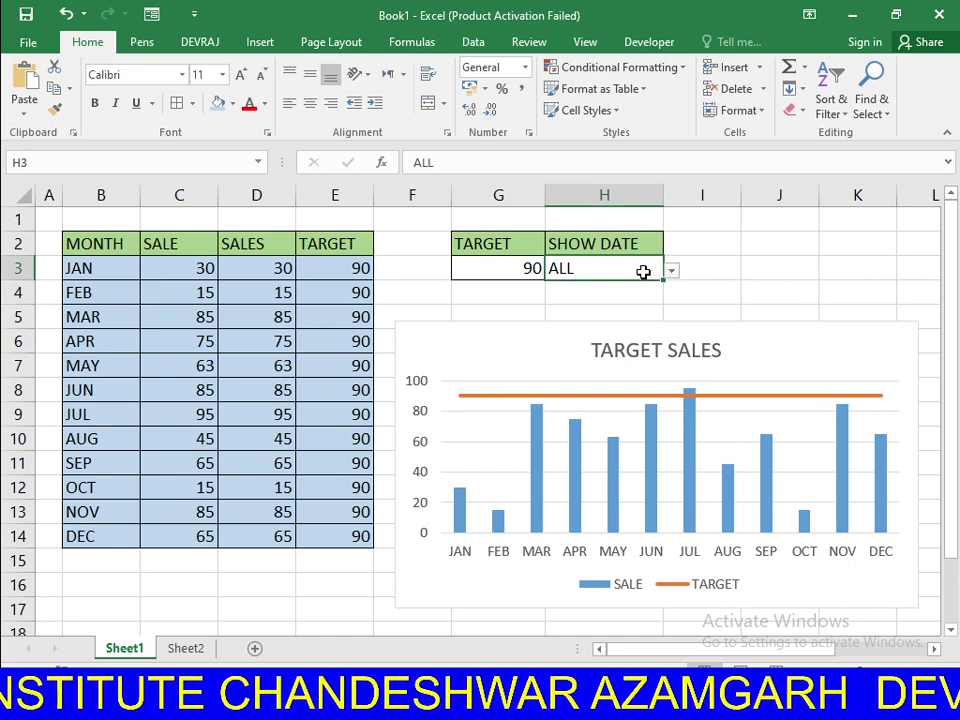
left_click(671, 271)
left_click(562, 323)
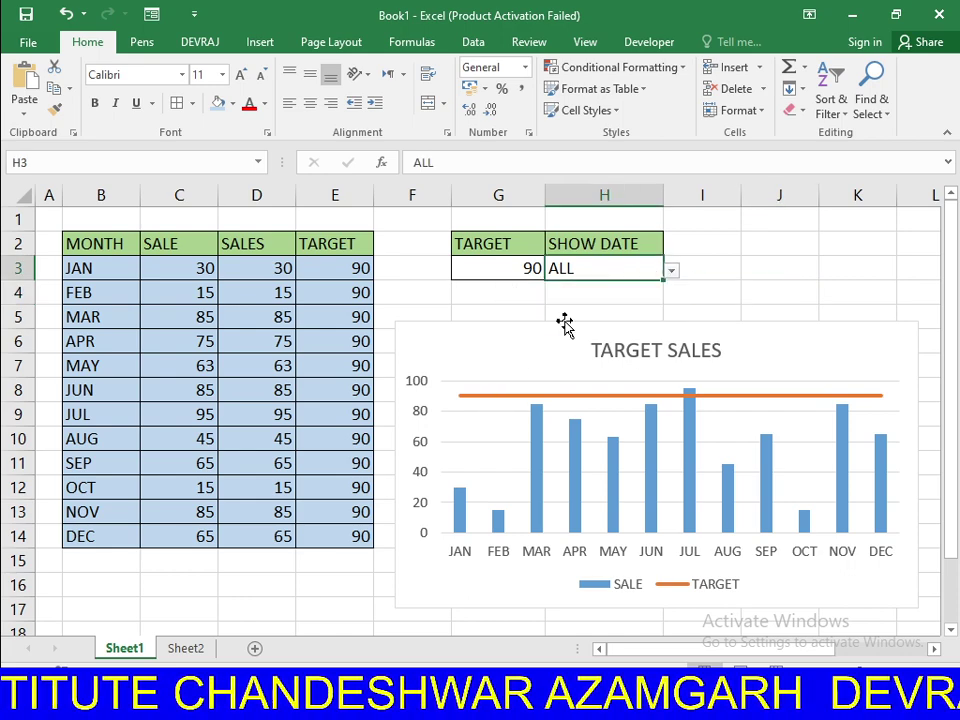
left_click(786, 296)
left_click(643, 284)
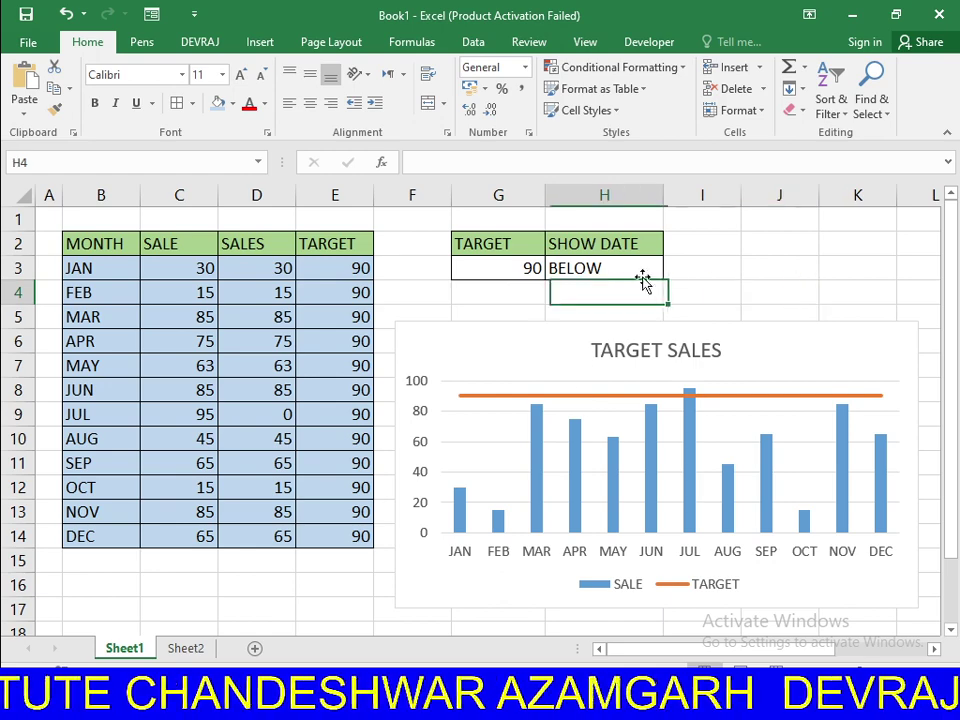
left_click(660, 269)
left_click(671, 271)
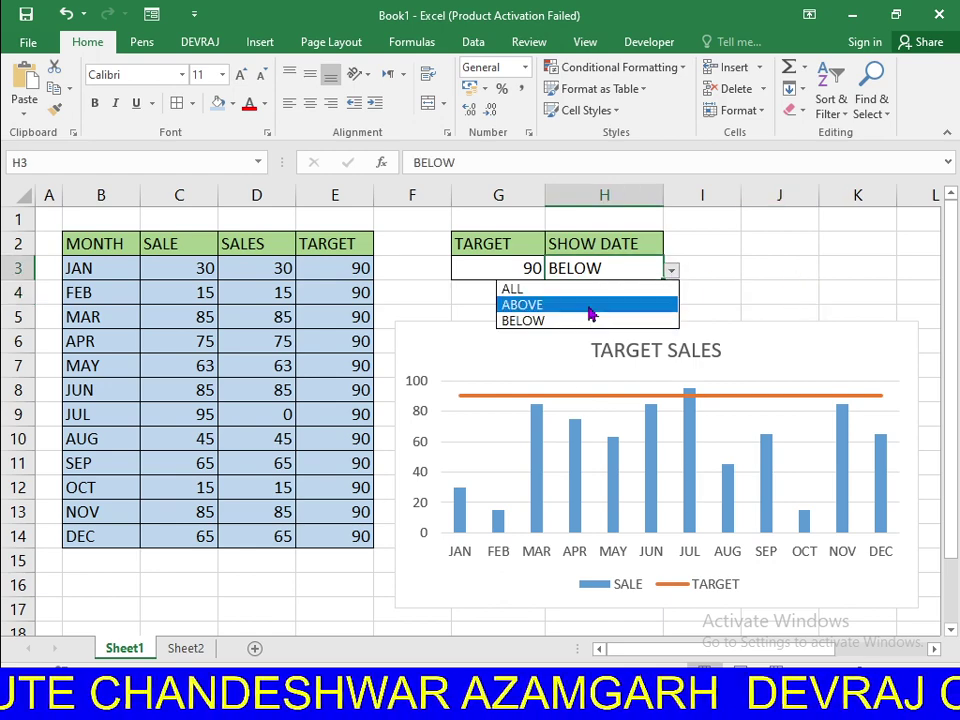
key("Escape")
Lower the G3 target to 70 and select the chart's TARGET line
left_click(536, 266)
left_click(551, 270)
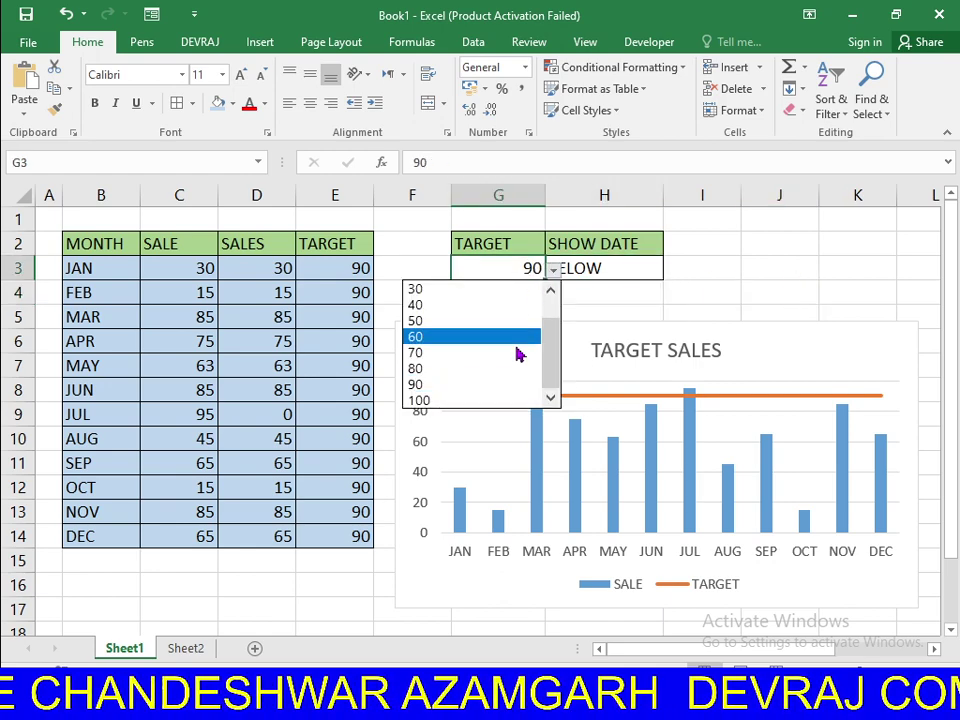
left_click(513, 352)
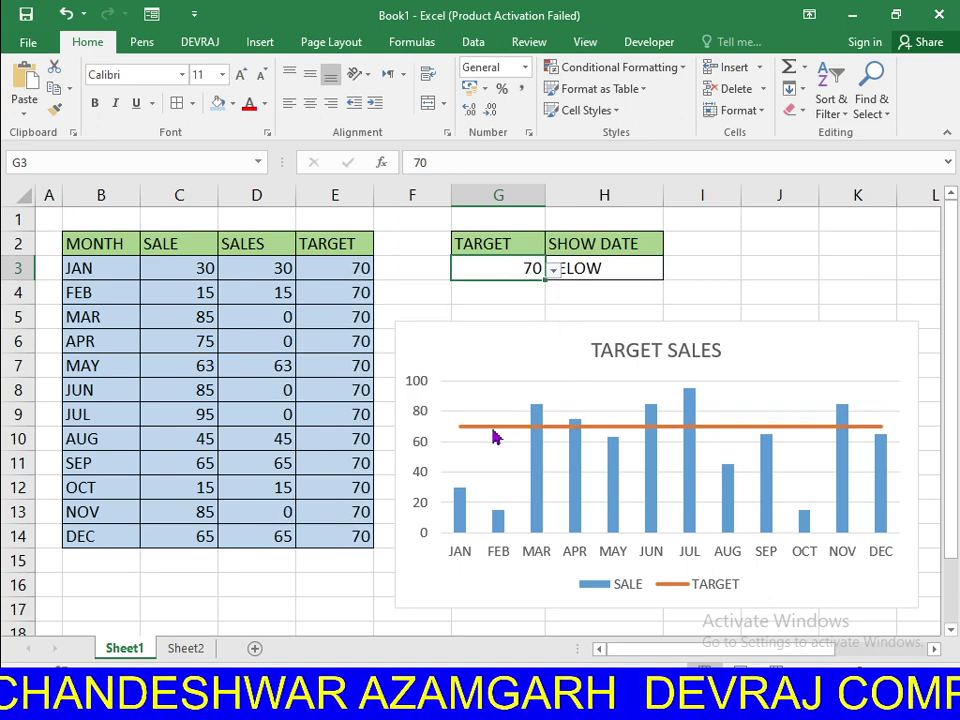
left_click(471, 435)
left_click(465, 428)
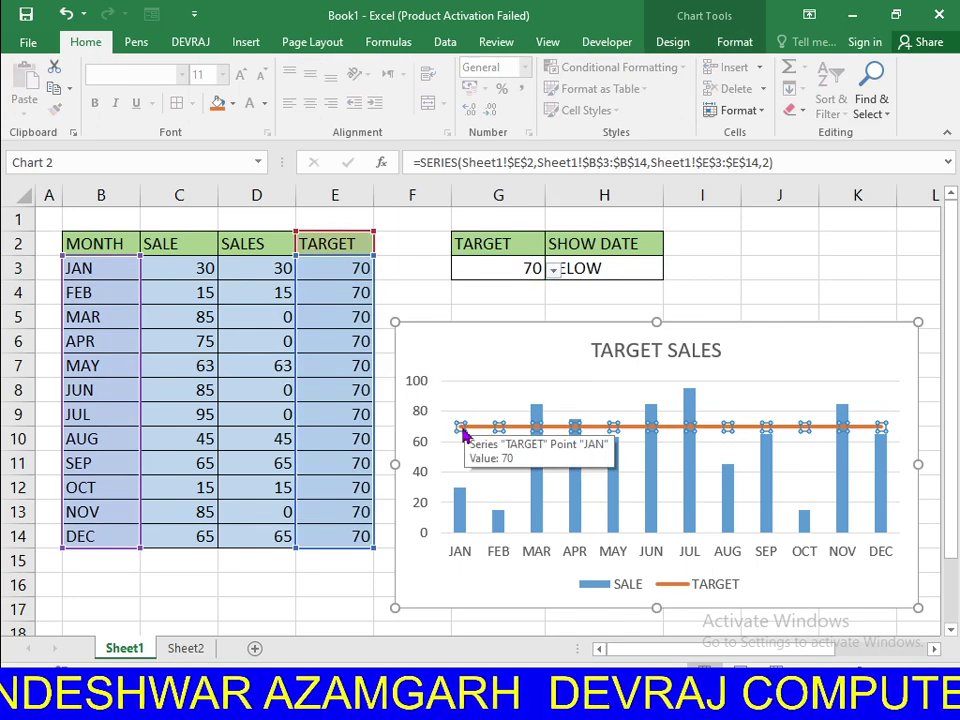
Add a '70' data label to the JAN target point and move it to the line's left end
left_click(462, 430)
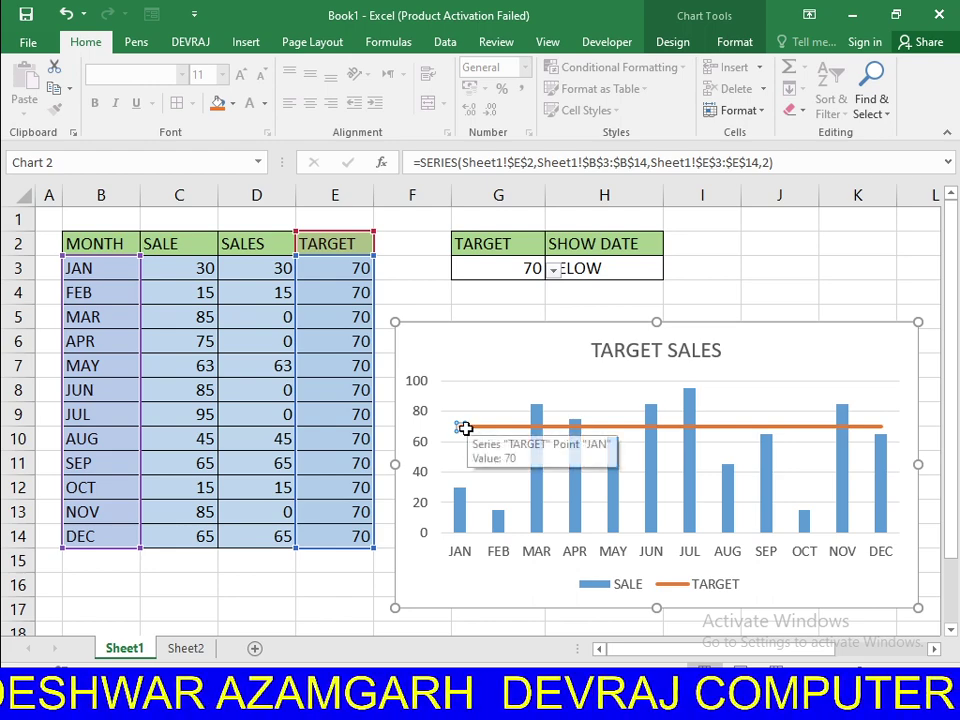
right_click(463, 428)
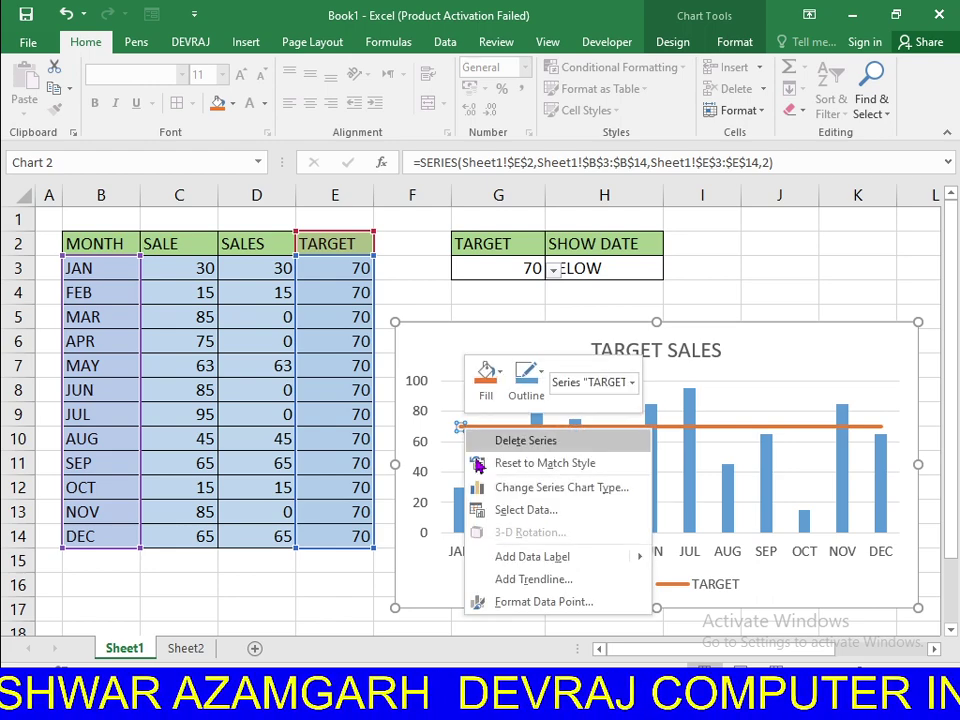
mouse_move(532, 556)
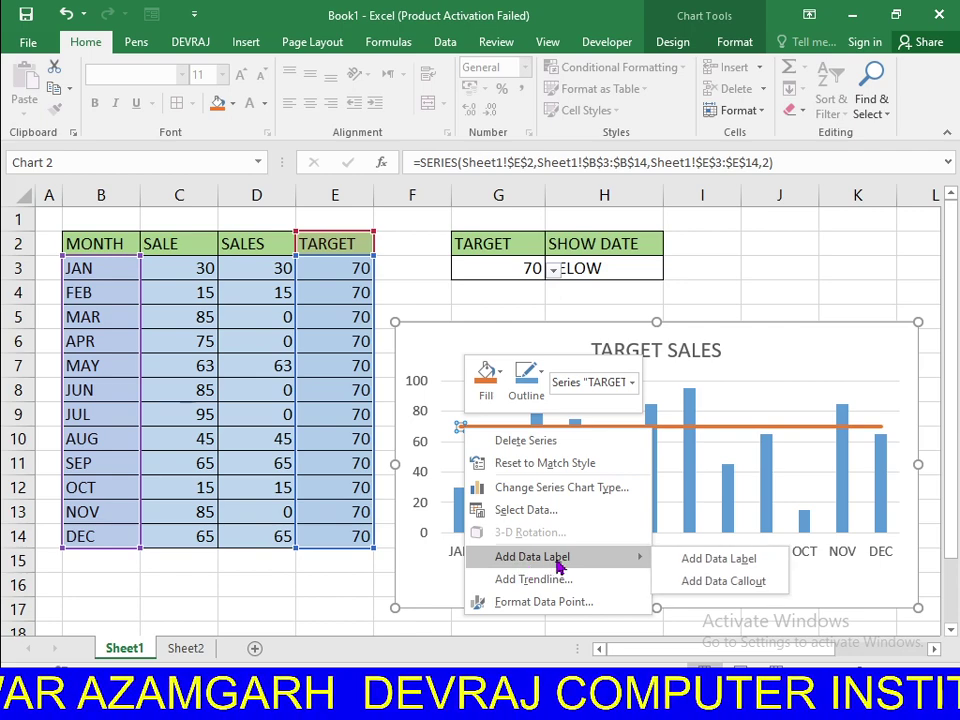
left_click(558, 567)
scroll(491, 456, "up", 1, "ctrl")
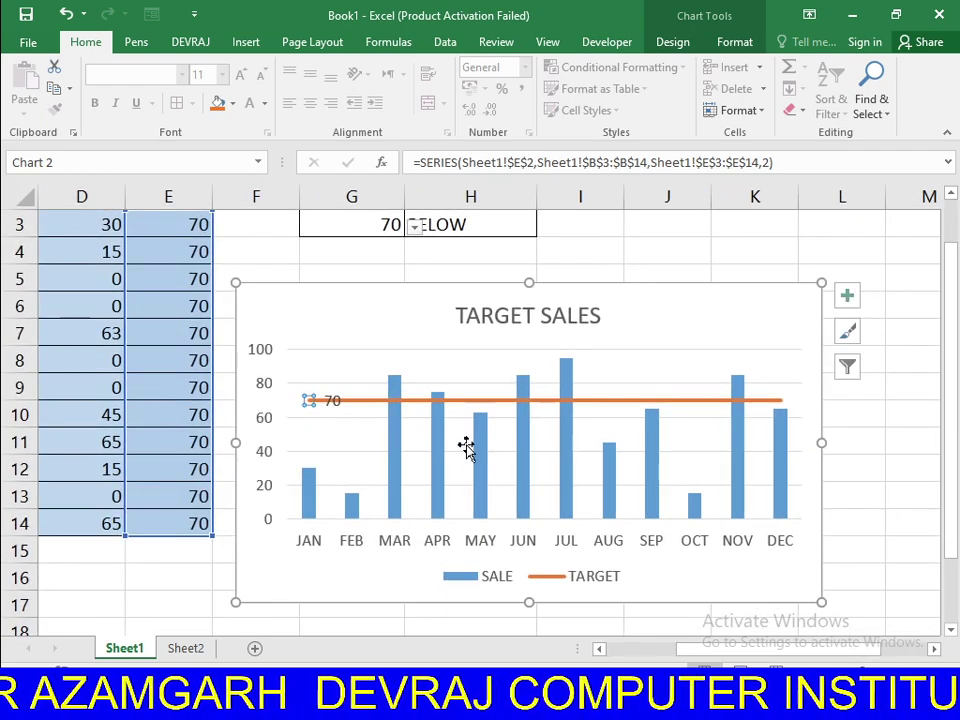
left_click_drag(696, 650, 603, 651)
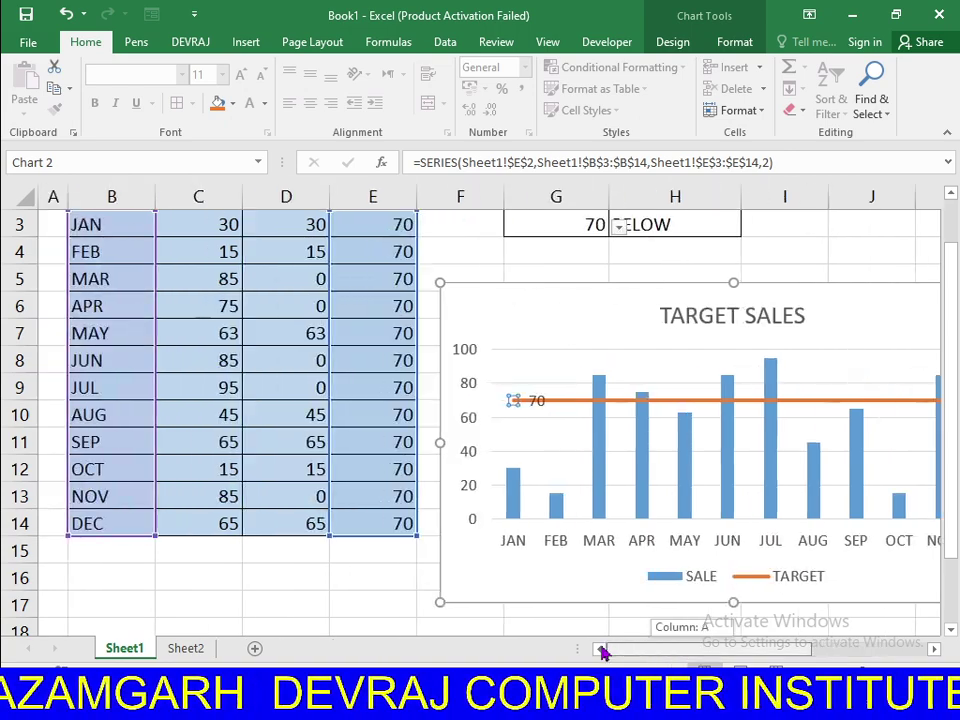
left_click(533, 400)
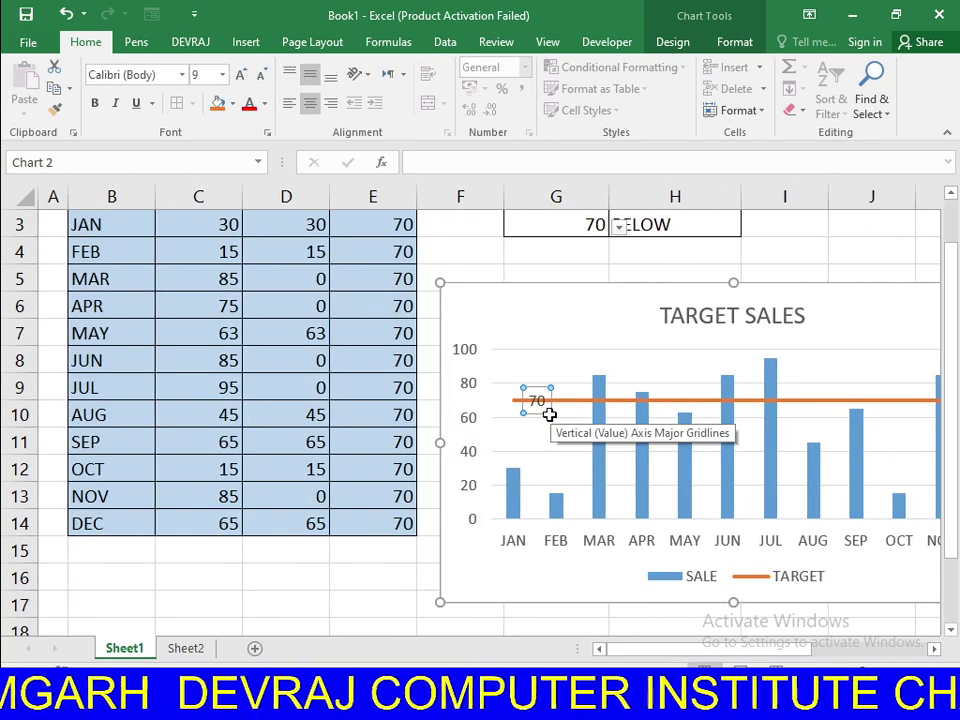
left_click_drag(538, 388, 500, 387)
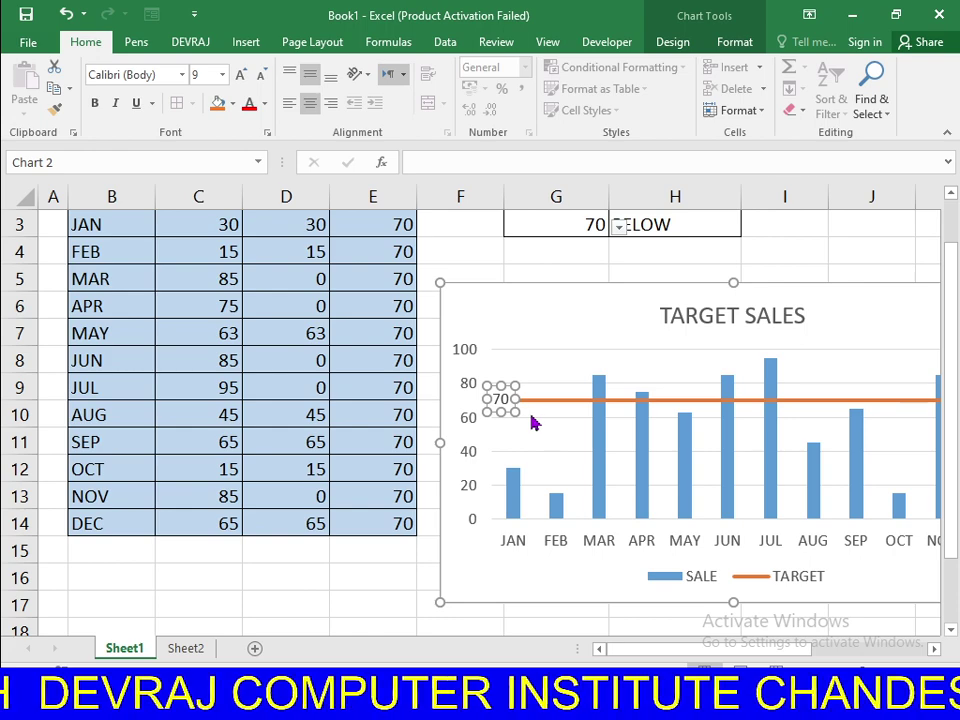
Fill the 70 label green and increase its font size twice
left_click(232, 104)
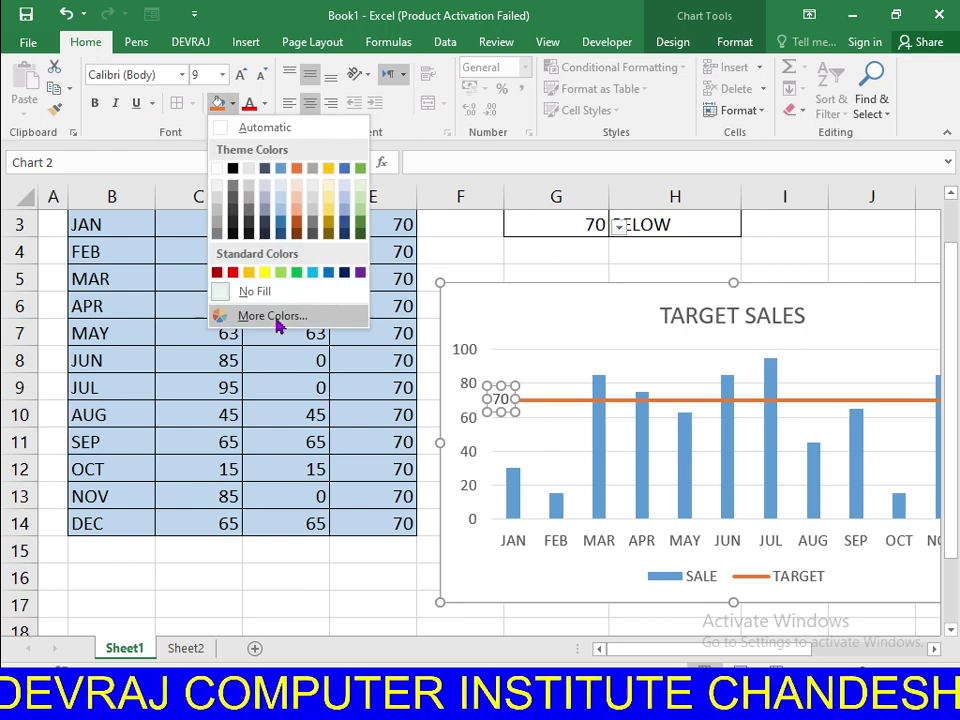
left_click(297, 273)
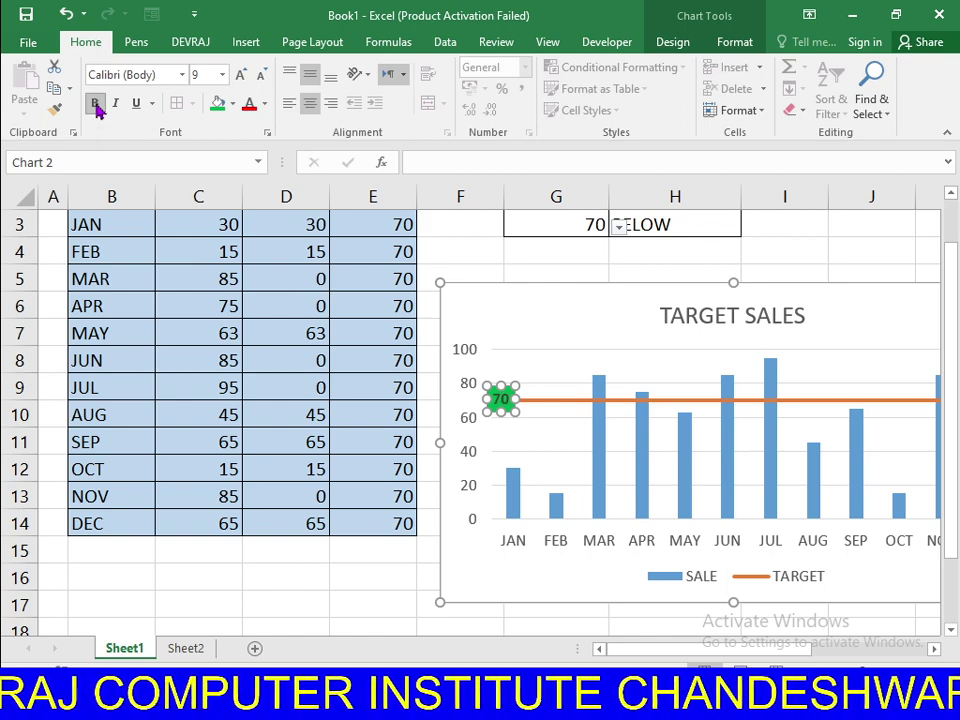
left_click(240, 76)
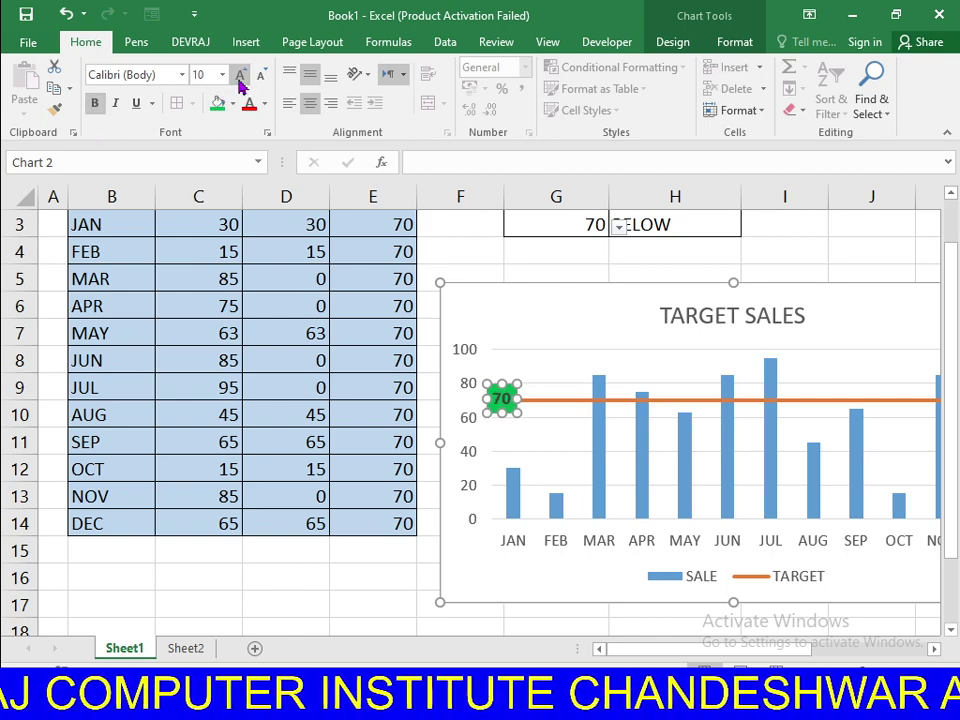
left_click(240, 76)
Set the G3 target to 40
left_click(491, 270)
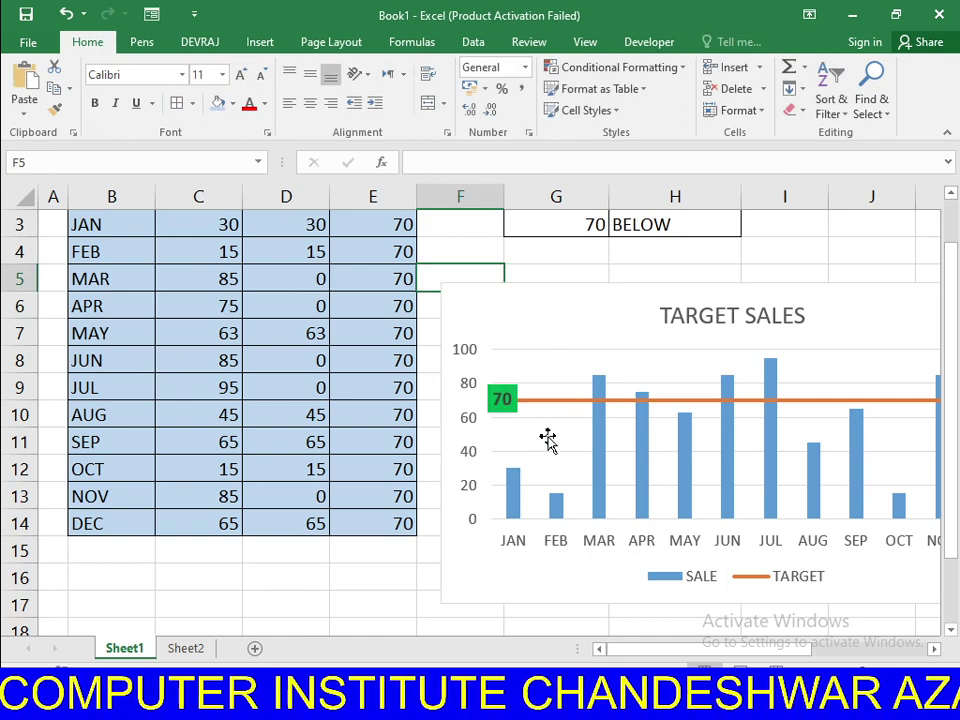
left_click(530, 270)
left_click(552, 270)
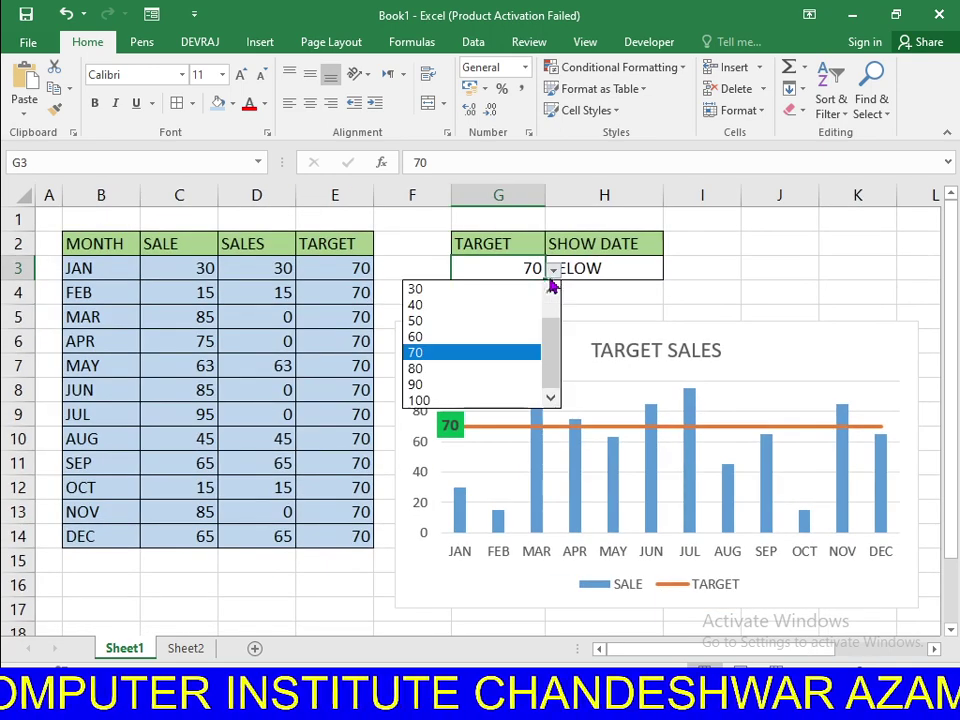
left_click(478, 306)
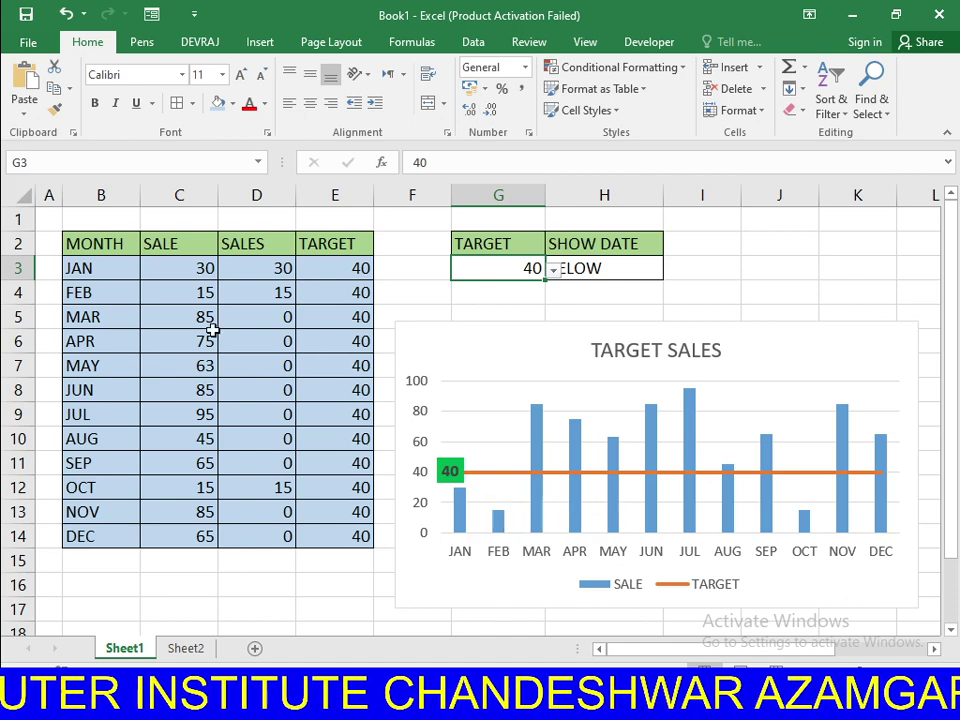
Change SEP's sale in C11 to 10 and MAY's sale in C7 to 20
left_click(184, 456)
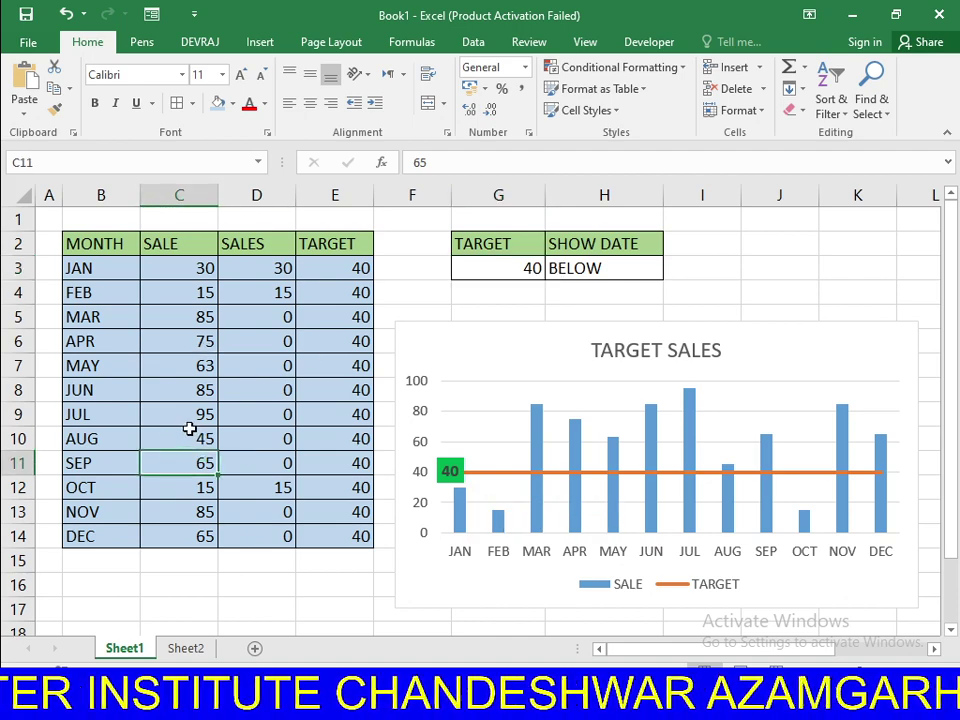
type("10")
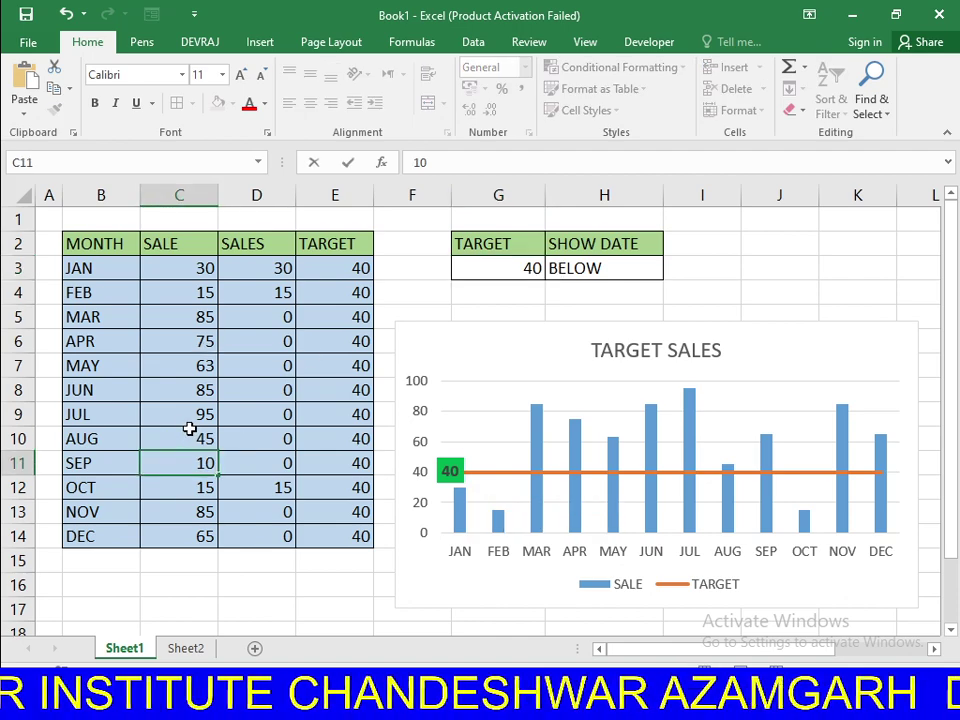
key("Return")
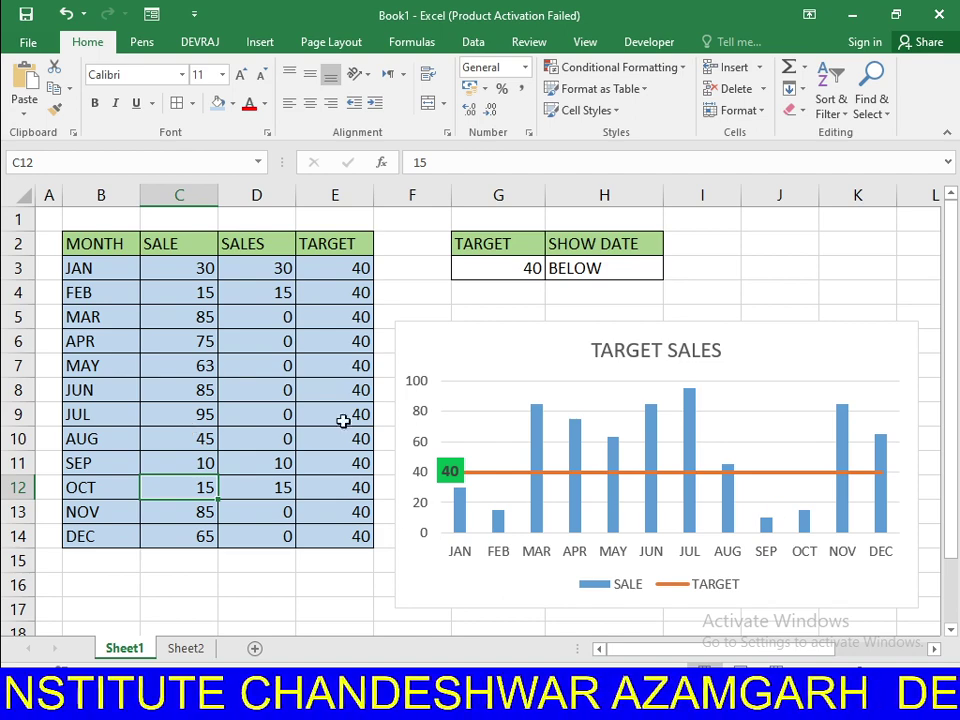
left_click(185, 290)
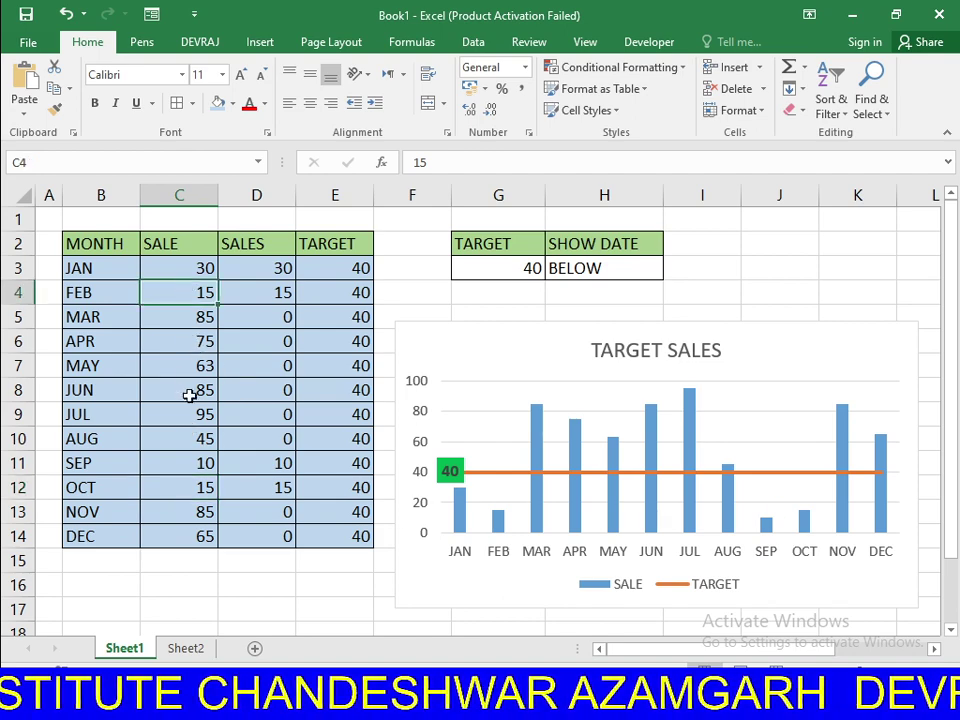
left_click(178, 370)
type("2")
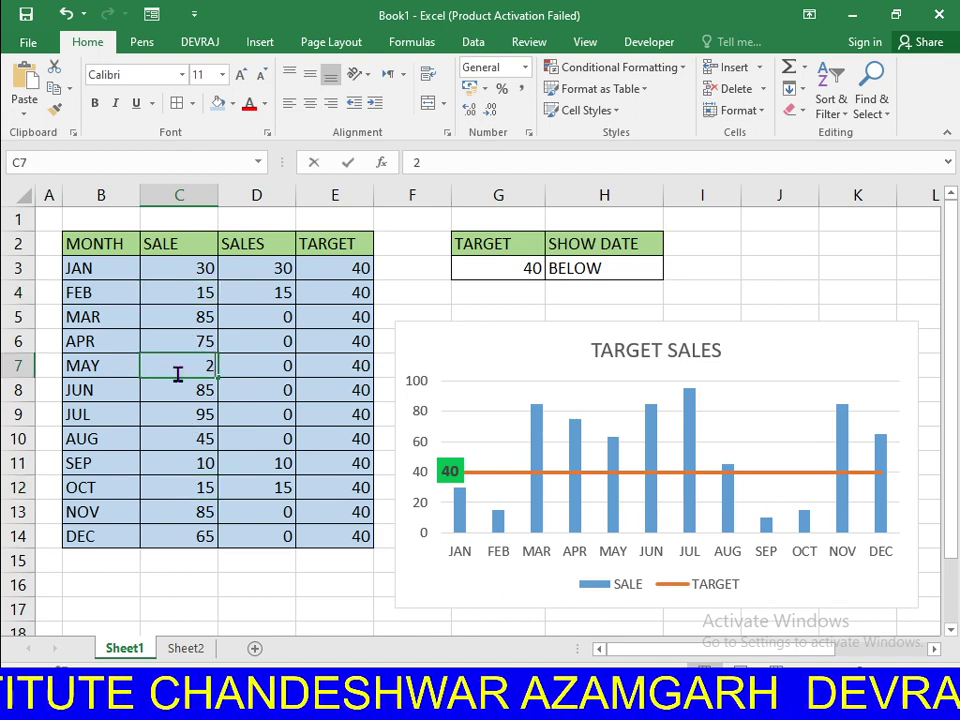
type("0")
key("Return")
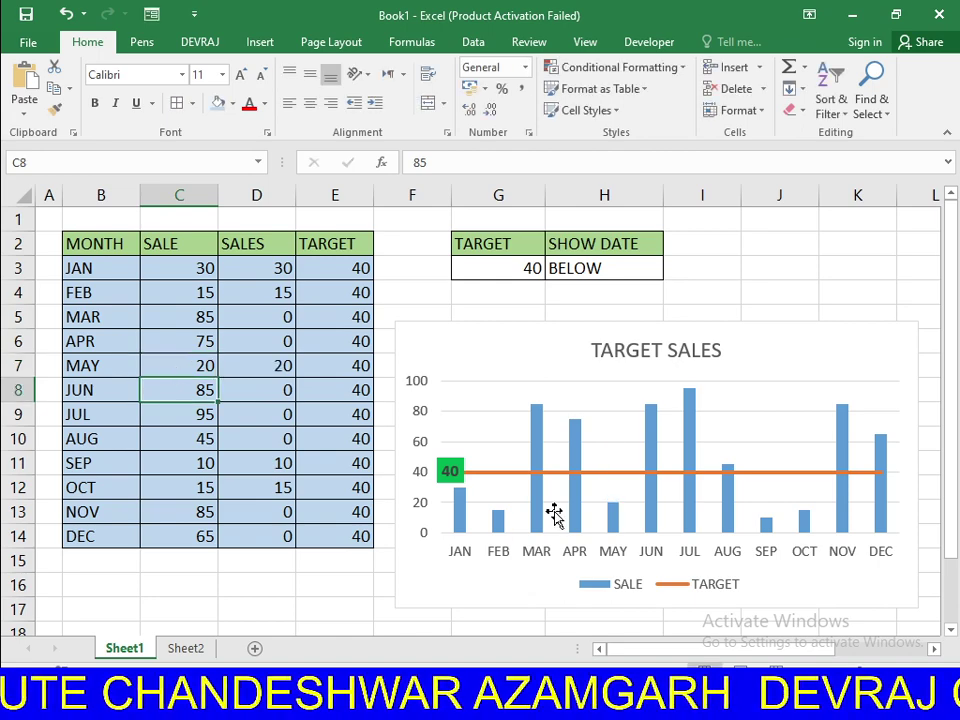
Set the G3 target back to 70 and select the TARGET SALES chart
left_click(638, 273)
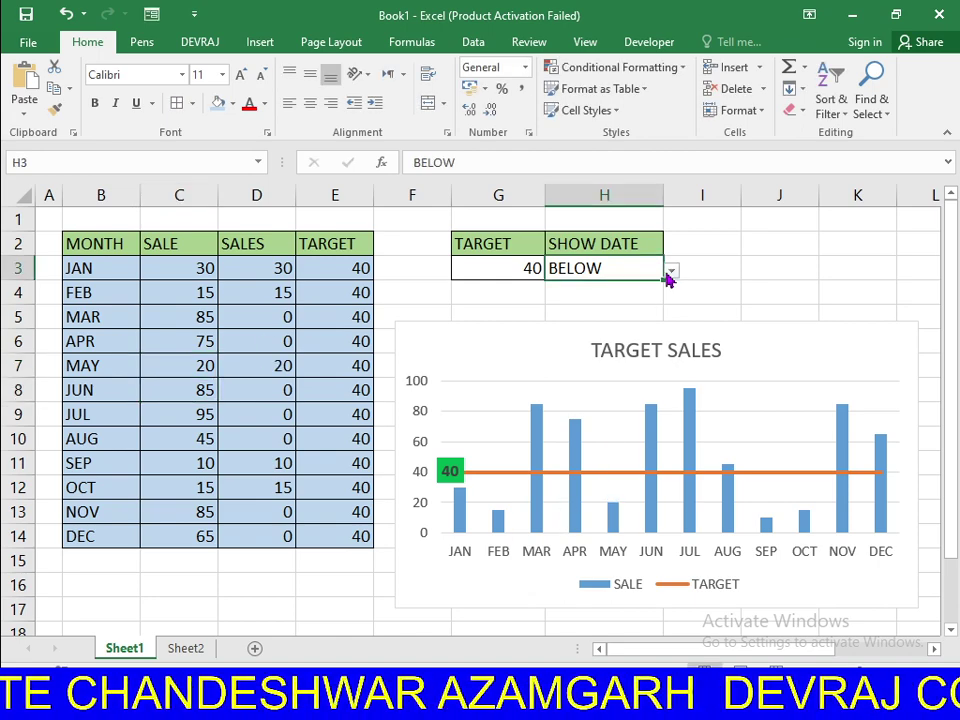
left_click(539, 270)
left_click(553, 270)
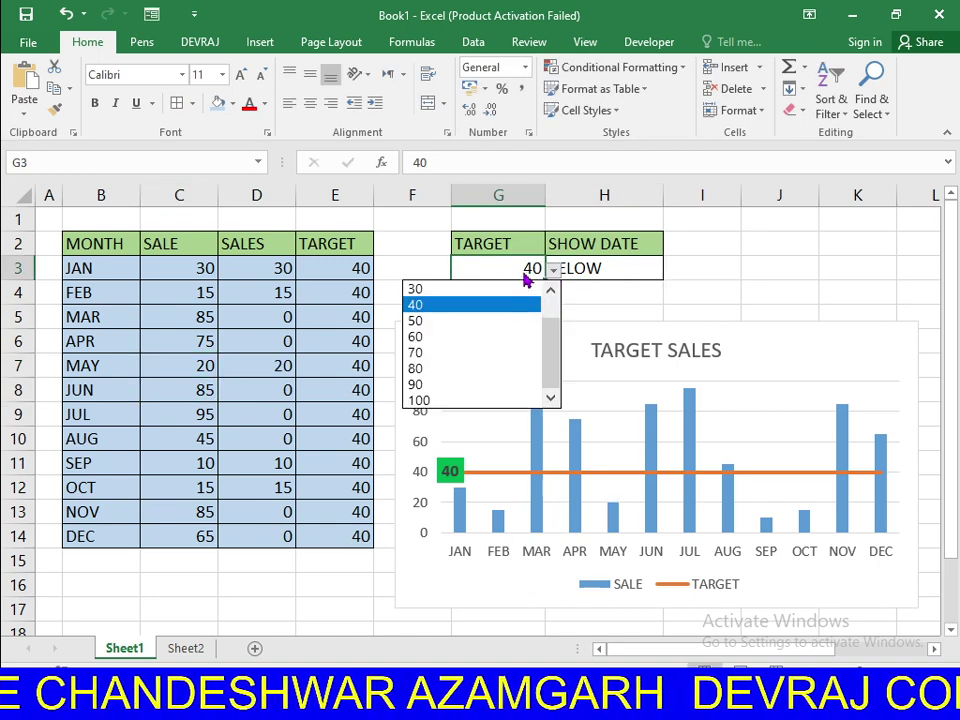
left_click(497, 358)
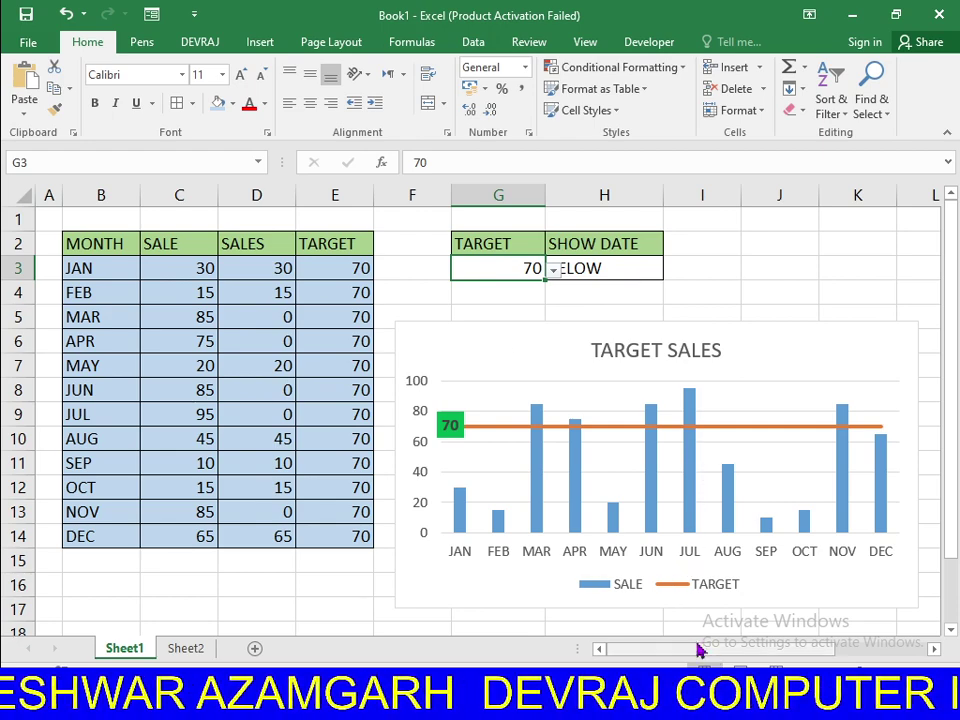
left_click_drag(735, 654, 739, 654)
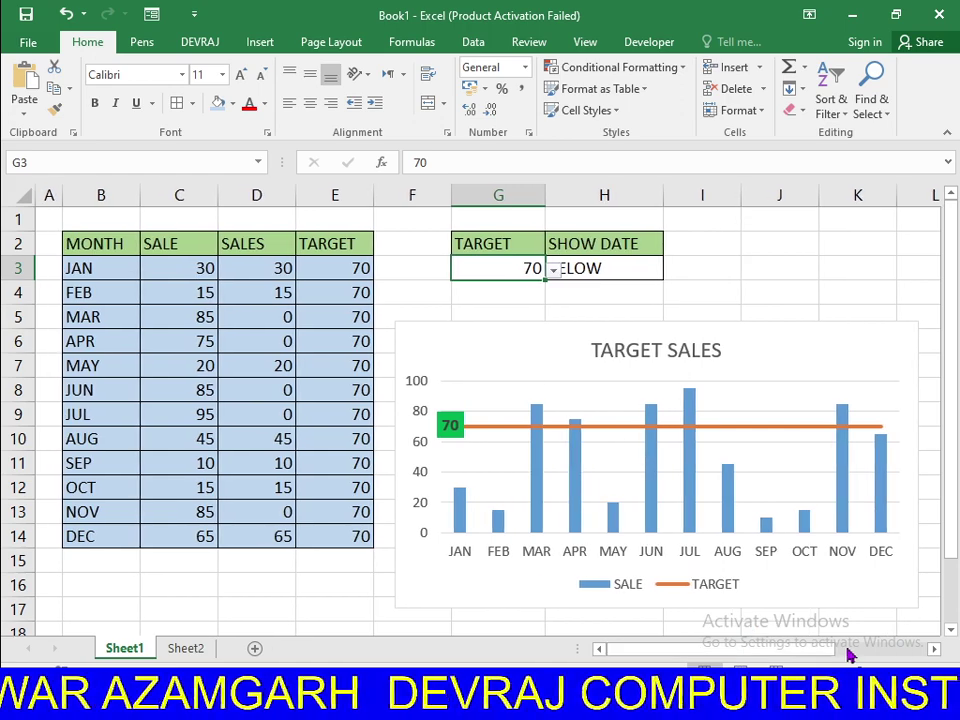
left_click(852, 595)
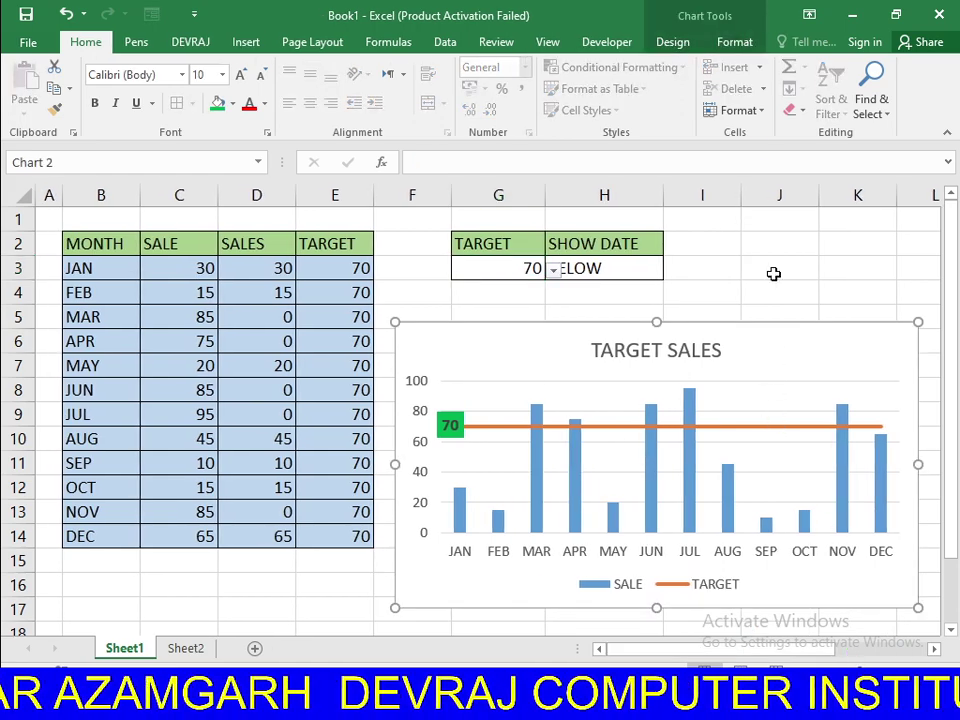
Apply the dark chart style from the Chart Styles gallery
left_click(673, 42)
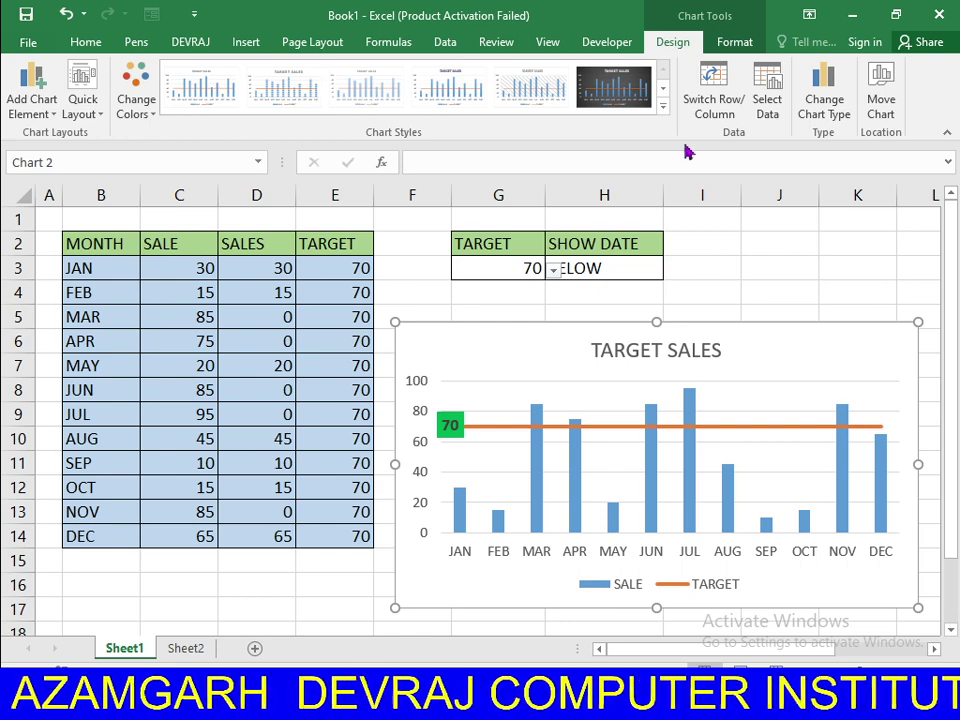
left_click(662, 103)
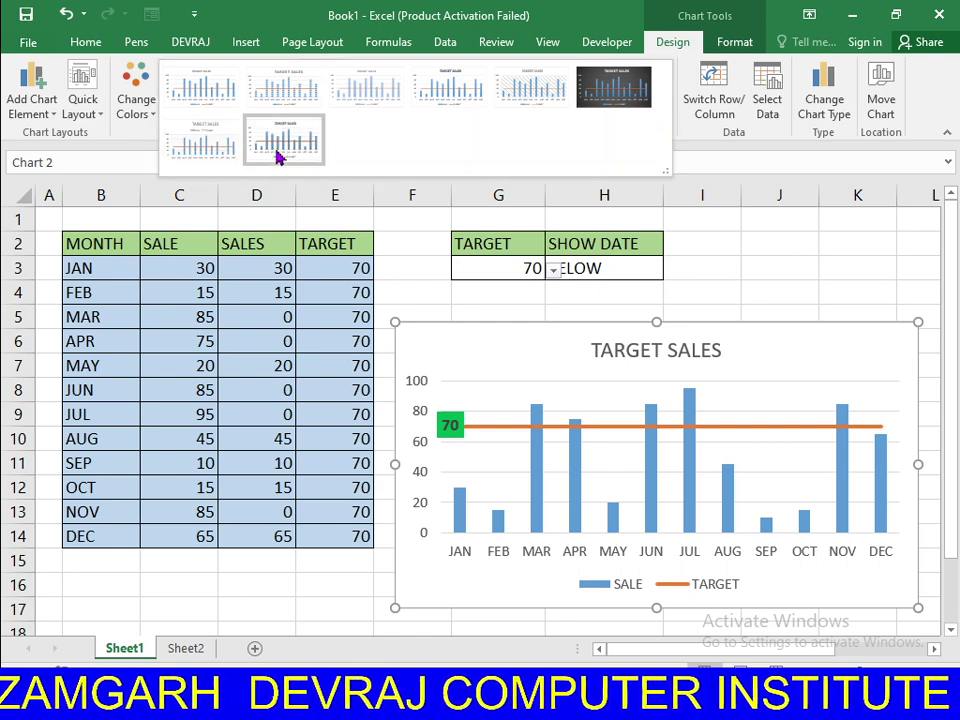
left_click(610, 105)
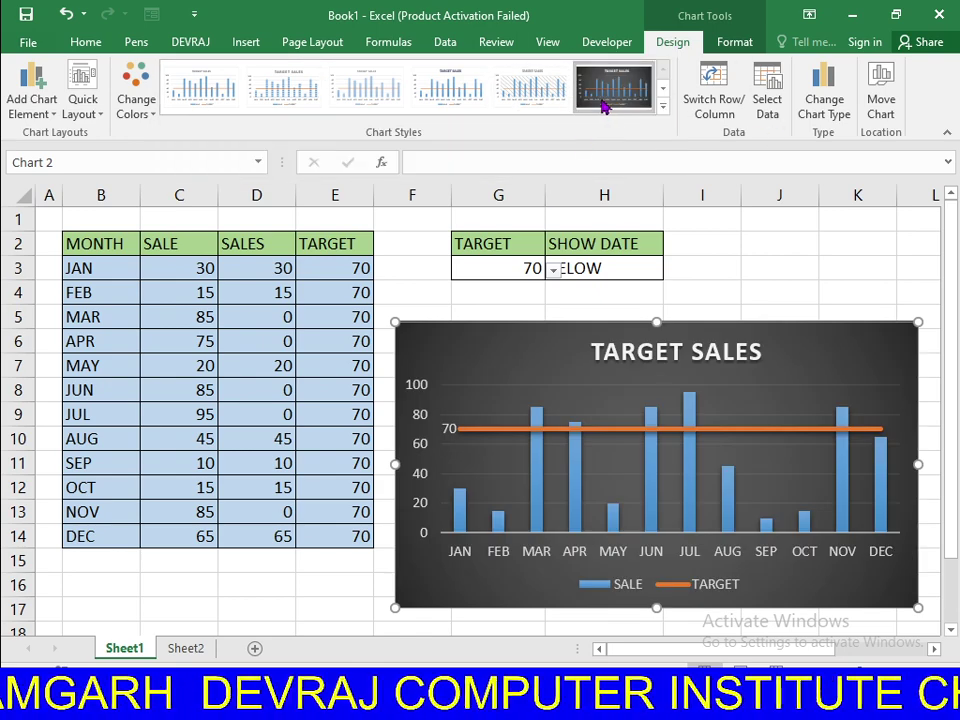
left_click(862, 283)
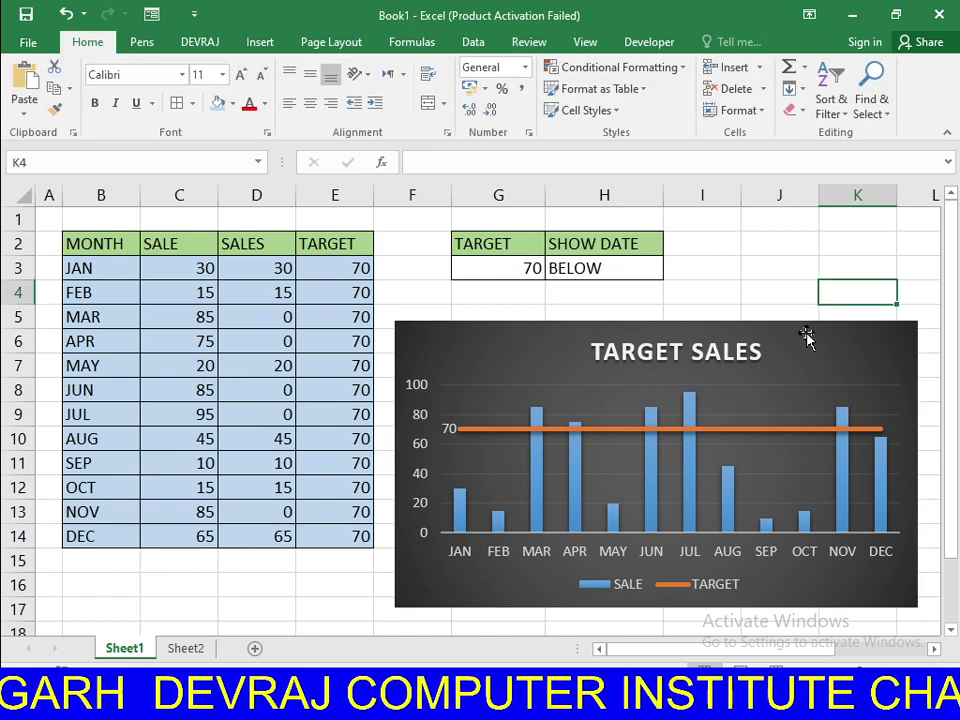
Reposition the chart slightly up and left, just under the target cells
left_click(806, 334)
left_click_drag(803, 331, 785, 304)
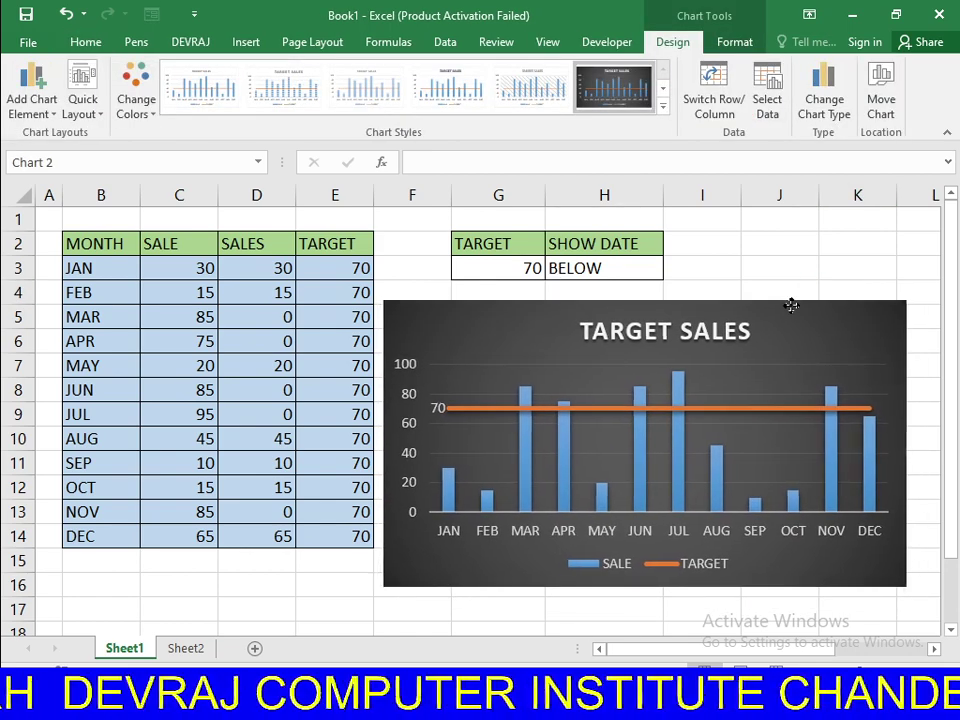
left_click_drag(785, 304, 791, 306)
left_click(847, 258)
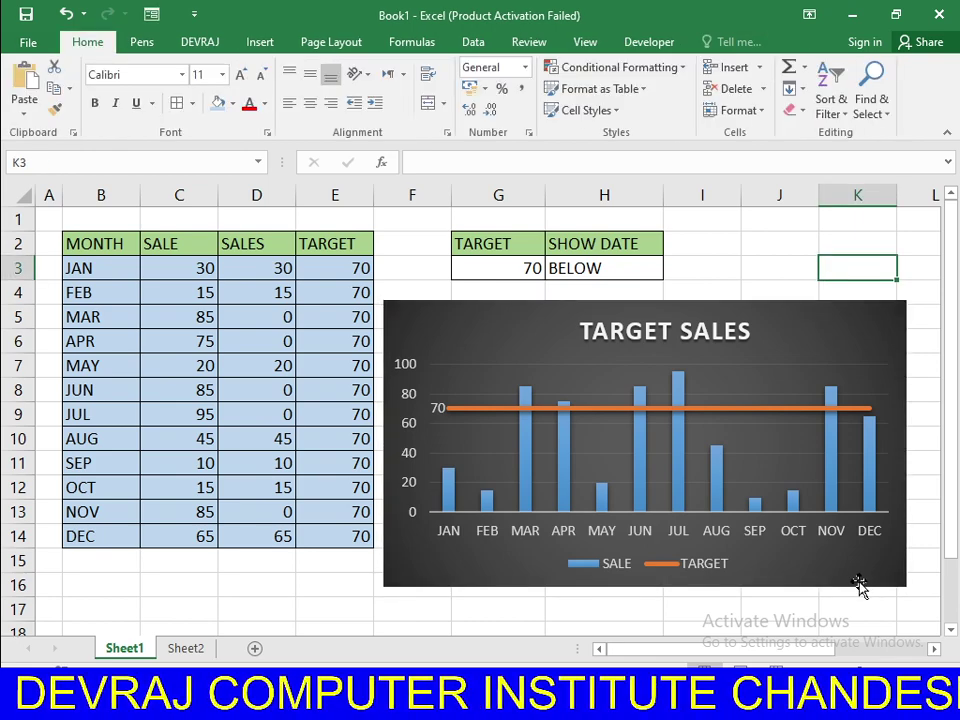
left_click(822, 318)
left_click_drag(816, 306, 817, 291)
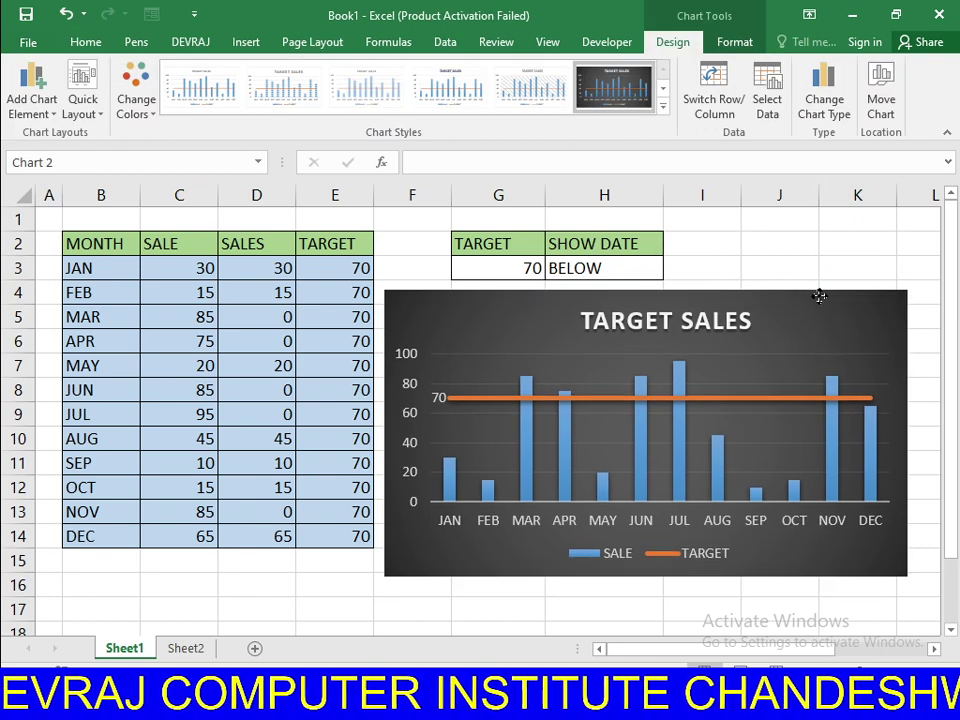
left_click(756, 225)
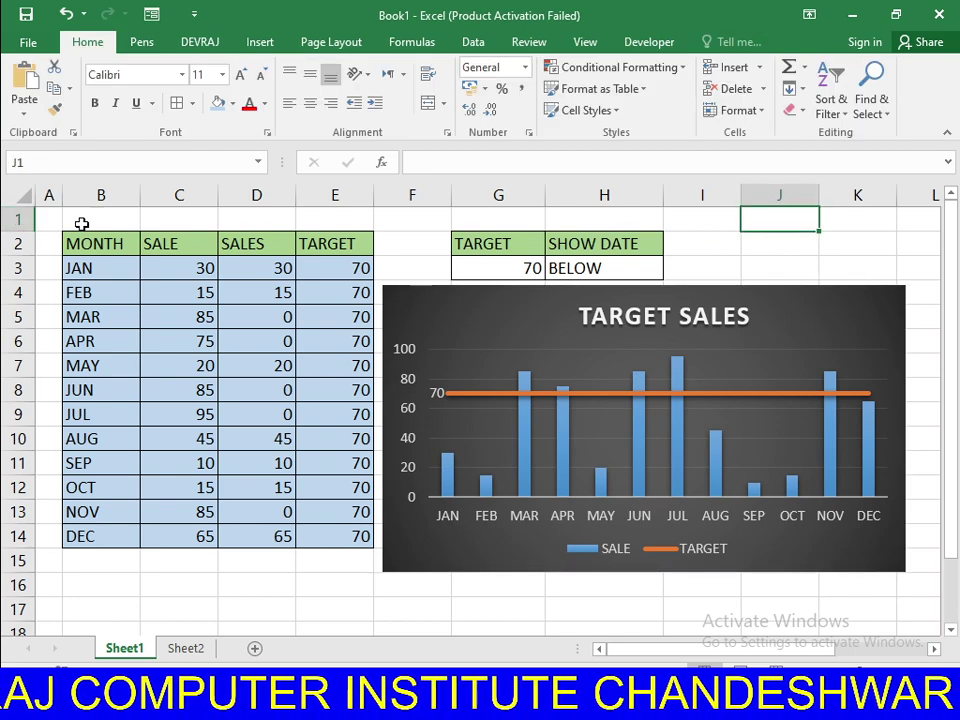
Merge and center B1:E1 and enter the title 'TARGET SALES'
left_click_drag(96, 219, 313, 223)
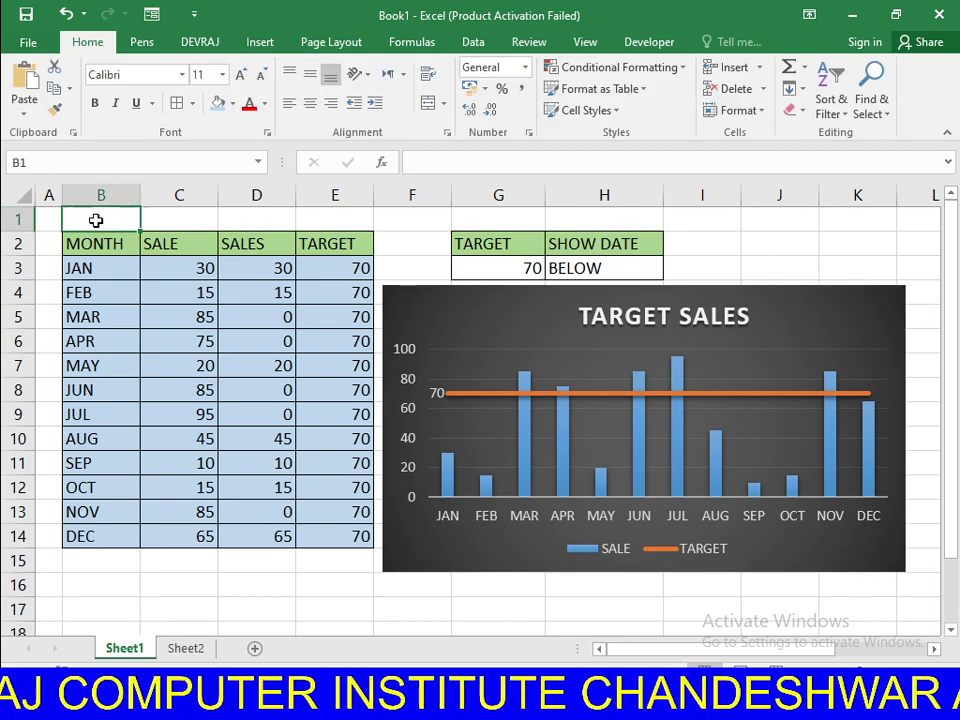
left_click(428, 106)
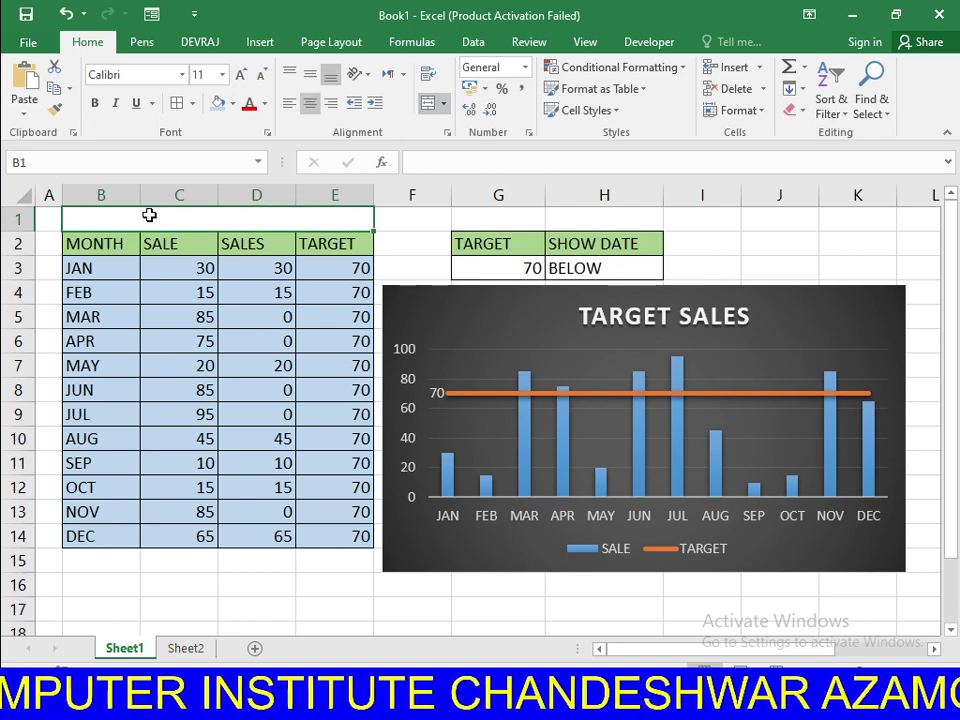
type("t")
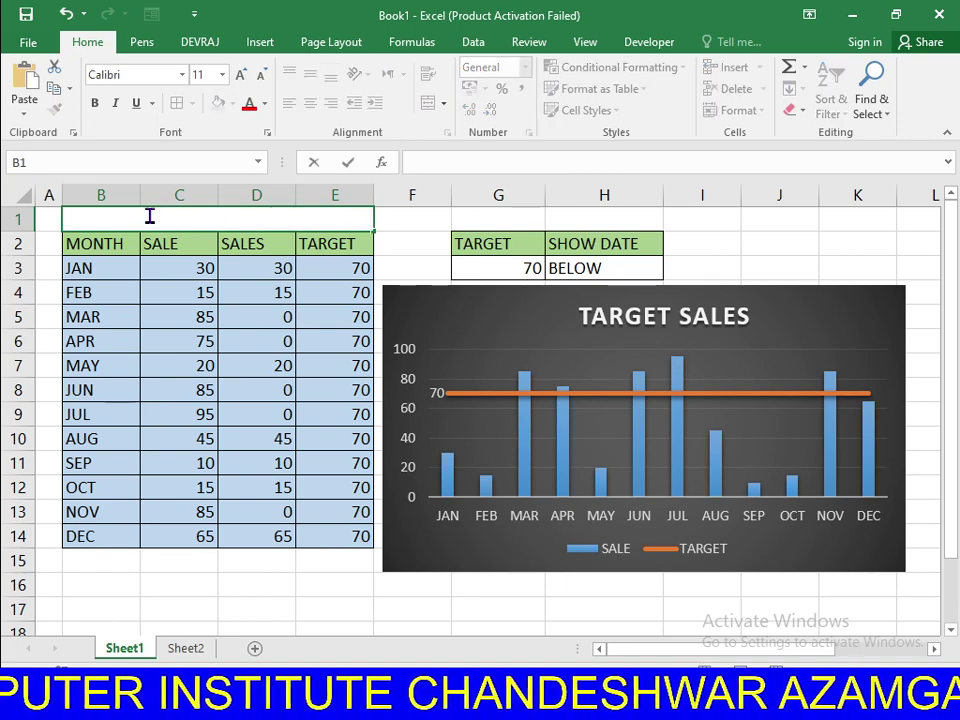
type("TARGET")
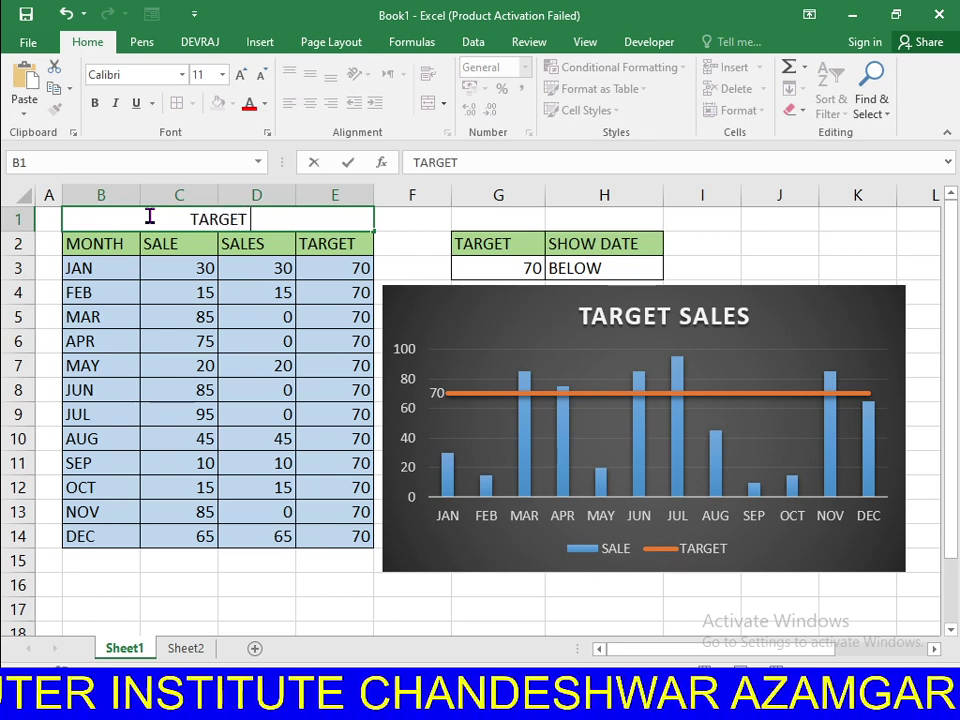
type(" SALES")
key("Return")
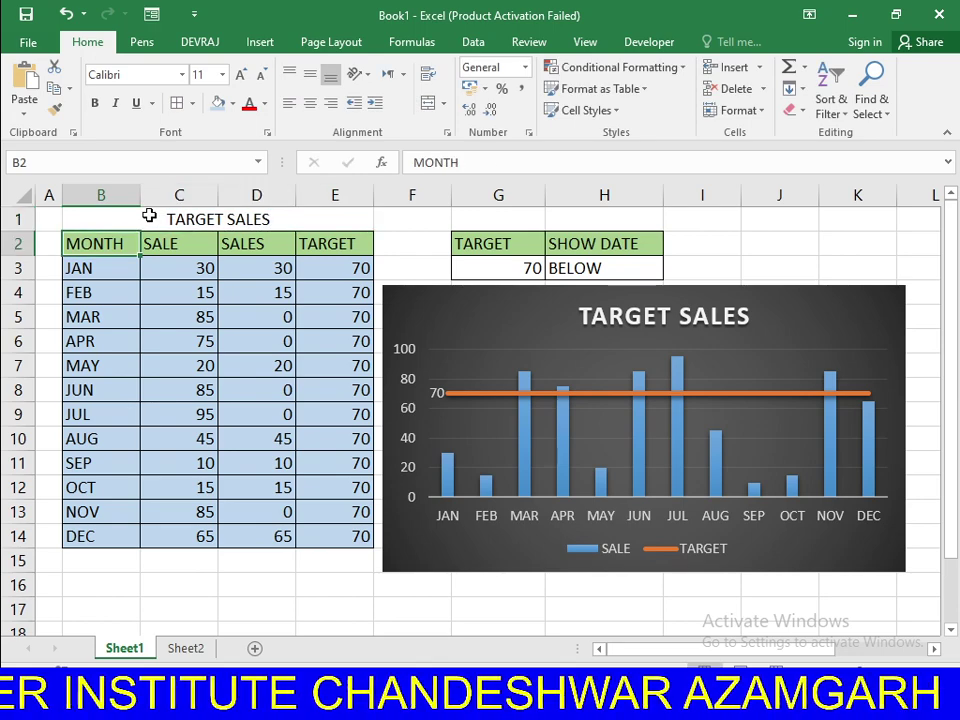
Format the TARGET SALES title with a green fill, bold, size 16 Algerian font
left_click(150, 217)
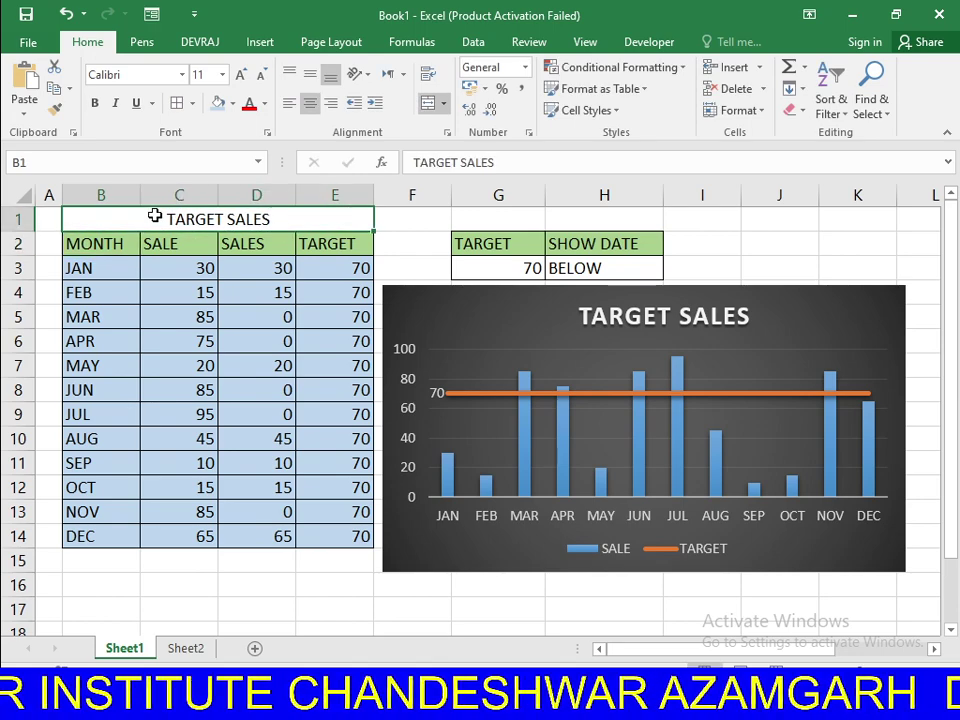
left_click(232, 103)
left_click(297, 249)
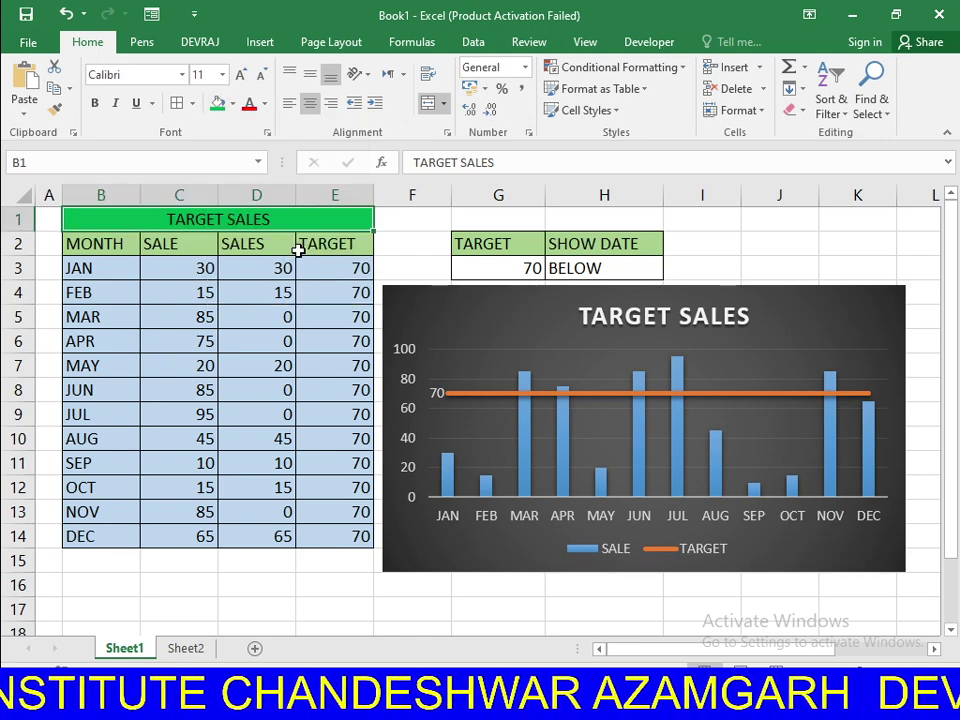
left_click(95, 103)
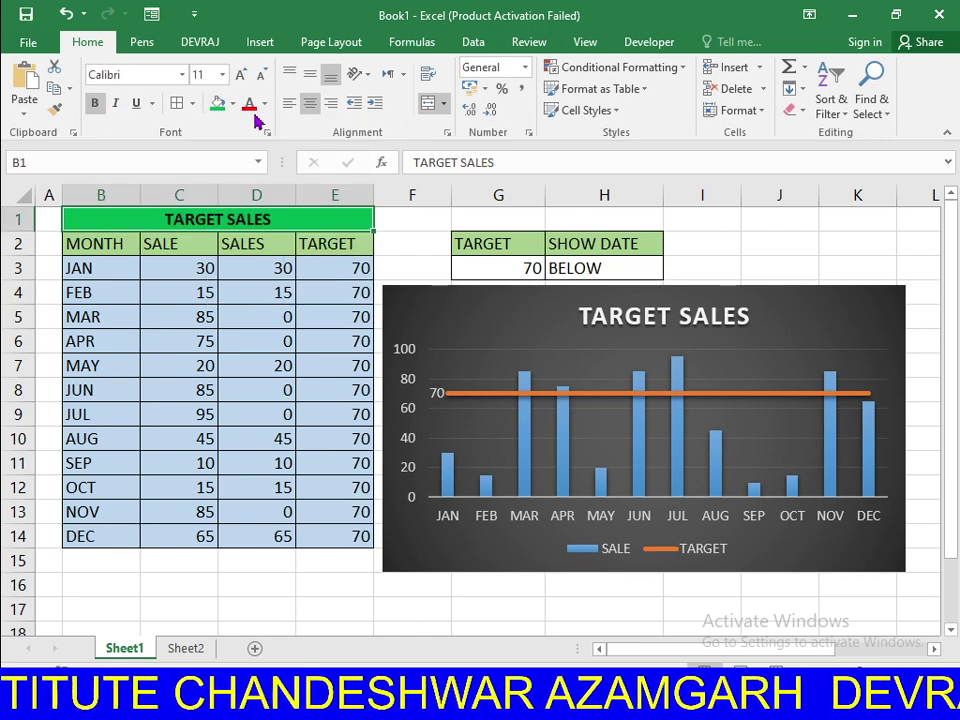
left_click(240, 76)
left_click(240, 76)
left_click(240, 76)
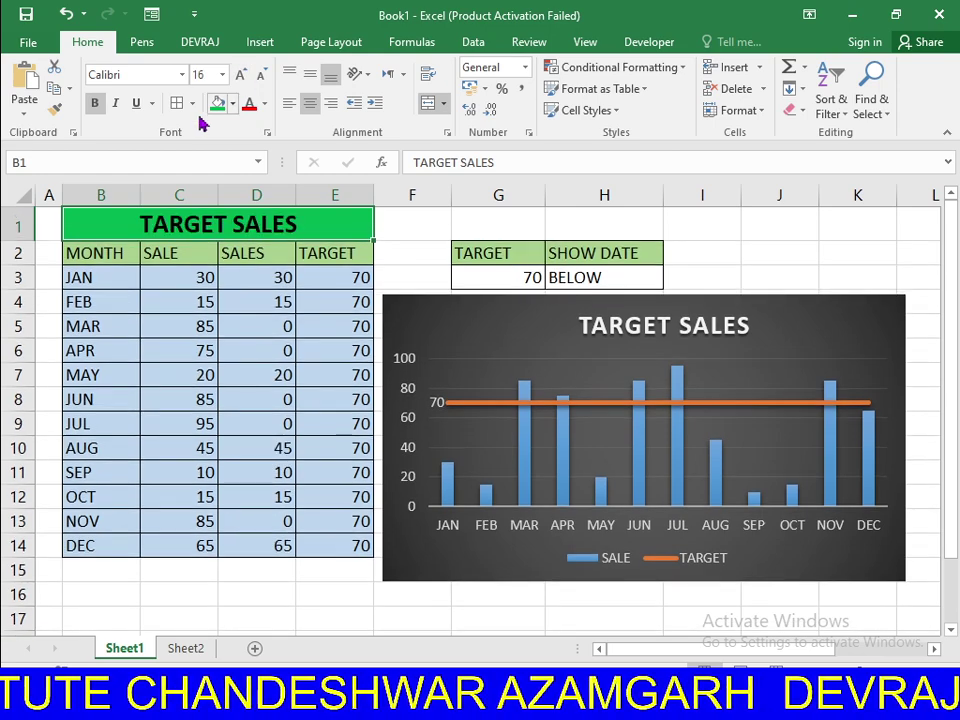
left_click(183, 76)
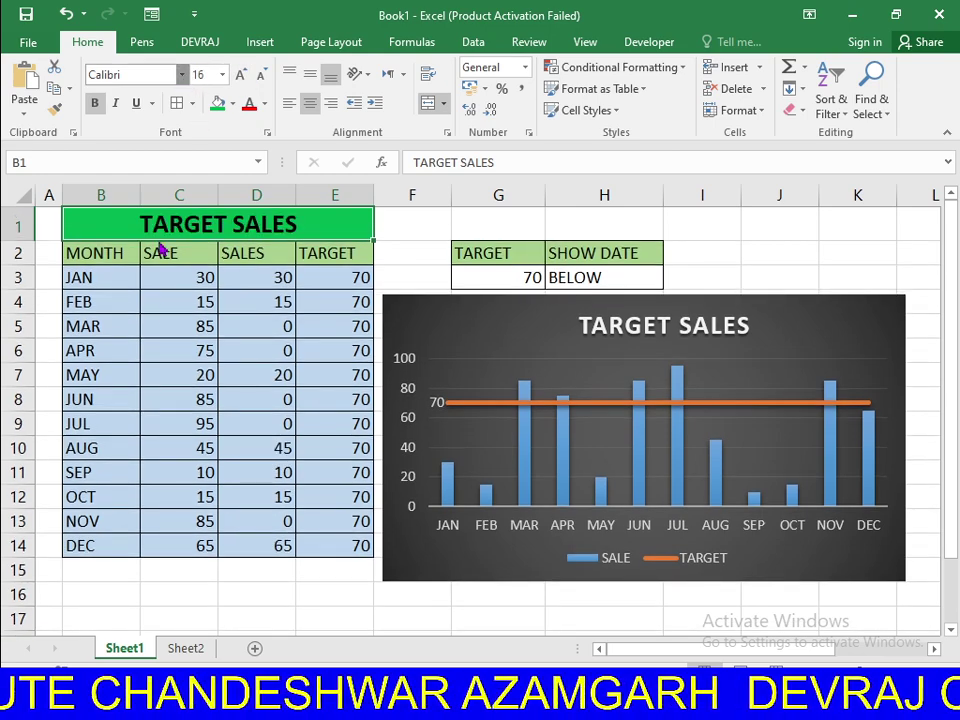
left_click(176, 390)
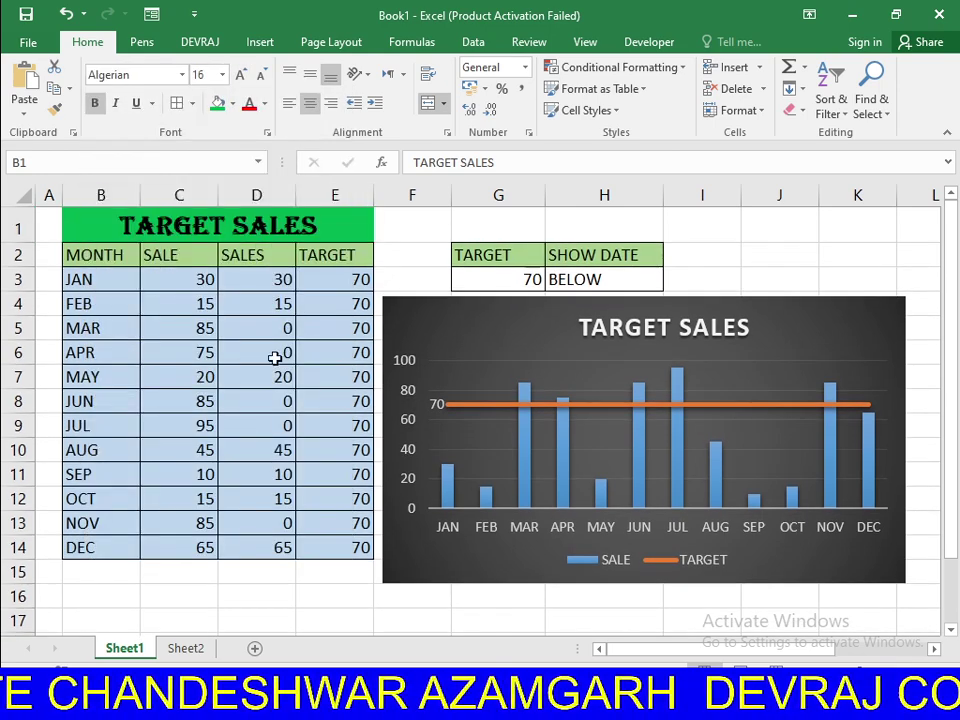
left_click(386, 231)
Bold the G2:H2 and B2:E2 header rows and nudge the chart slightly right
left_click_drag(493, 254, 594, 258)
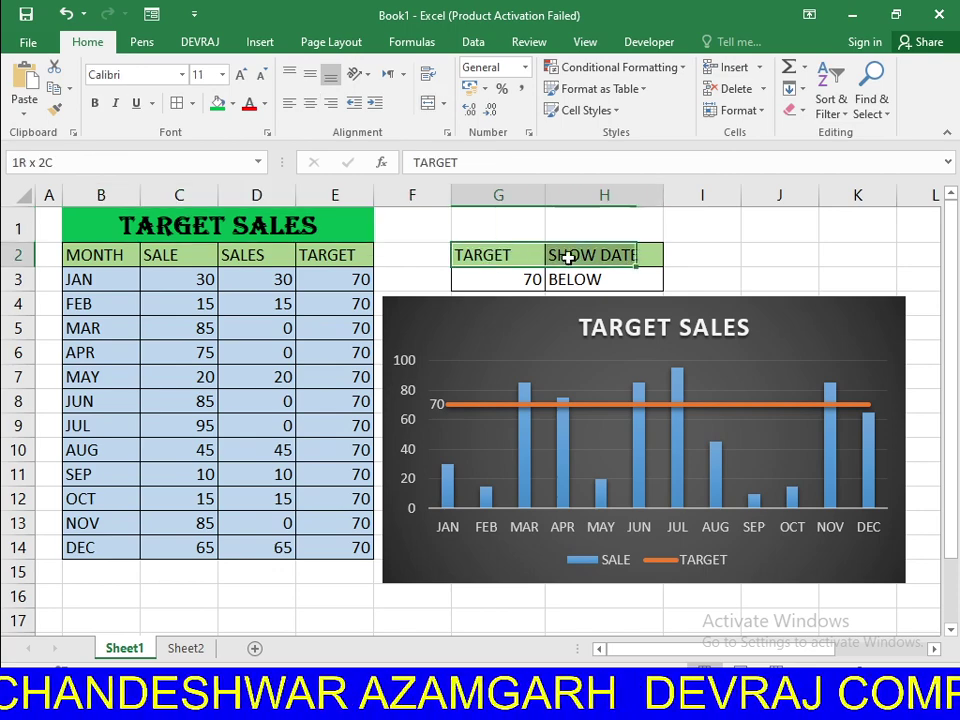
left_click(95, 103)
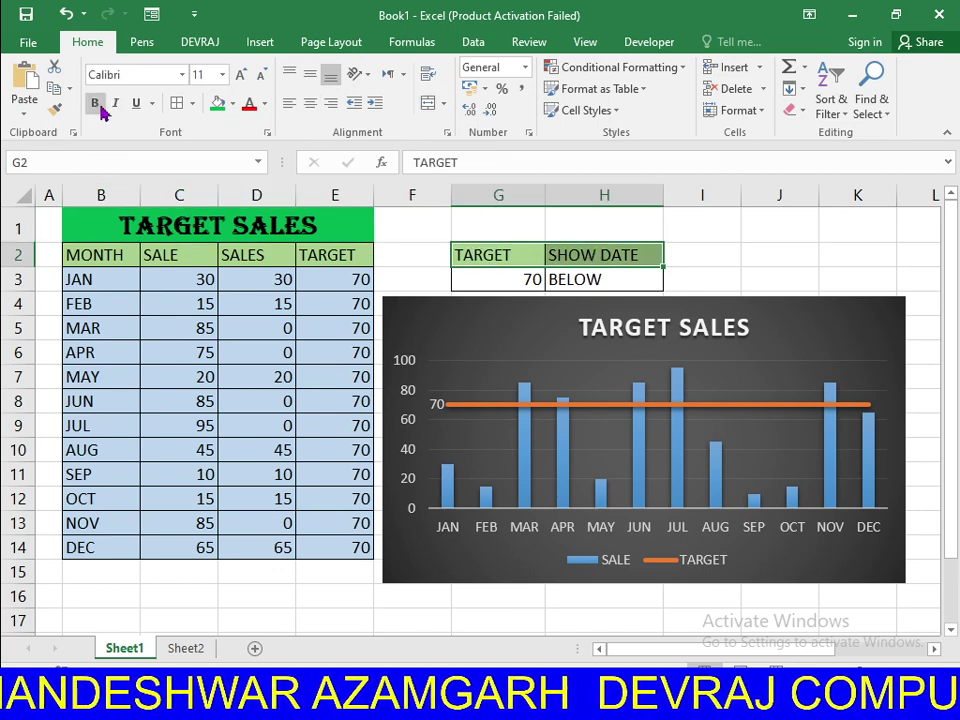
left_click_drag(96, 254, 330, 256)
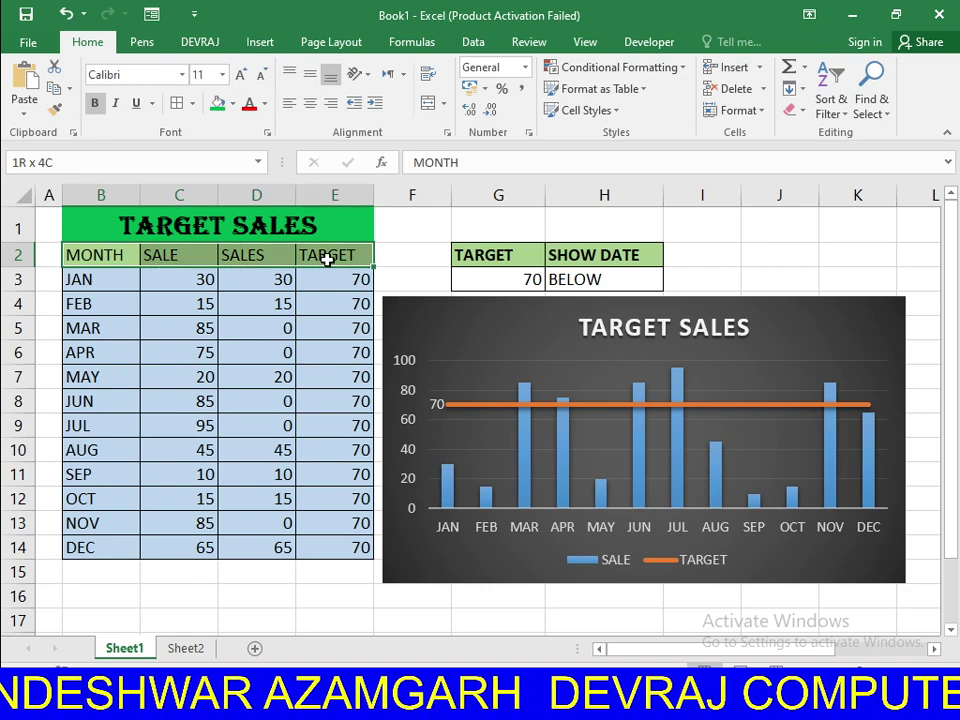
left_click(95, 103)
left_click(702, 255)
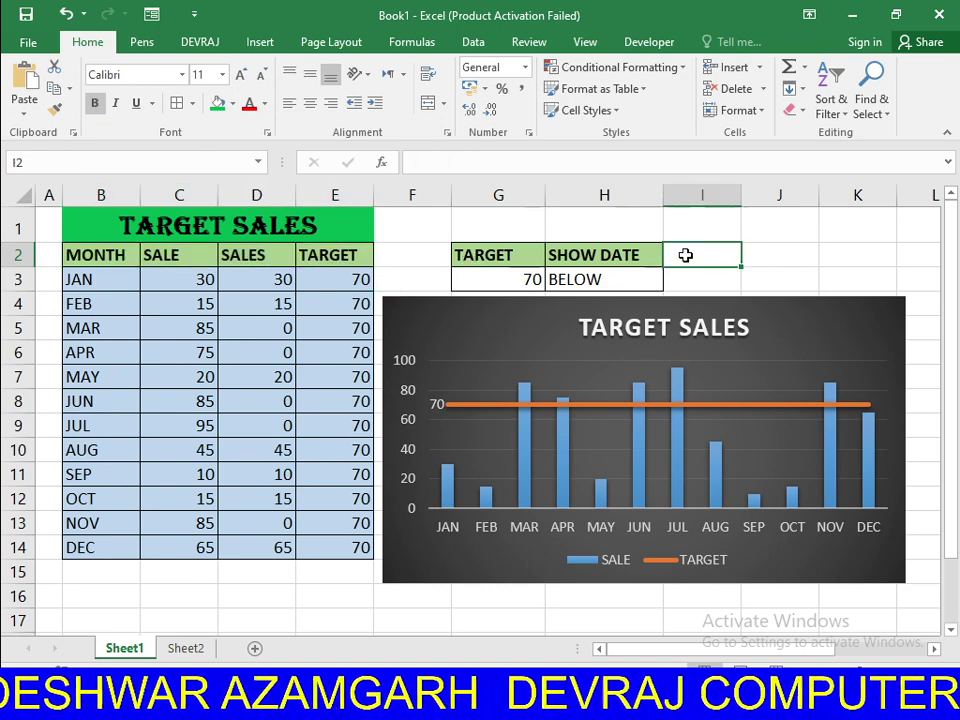
left_click_drag(754, 306, 774, 308)
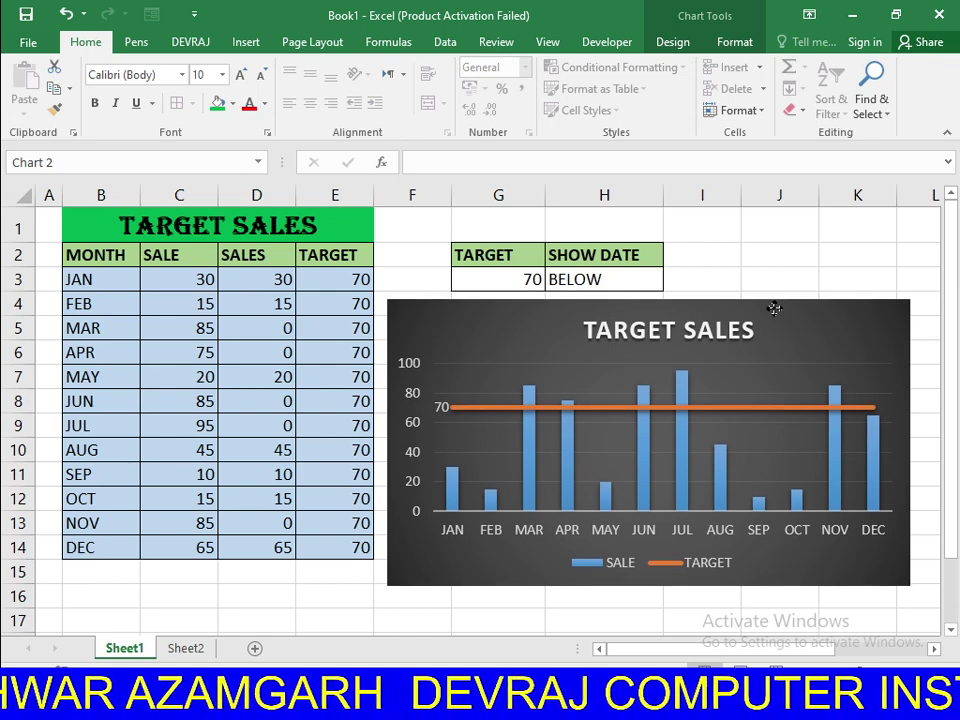
left_click(855, 252)
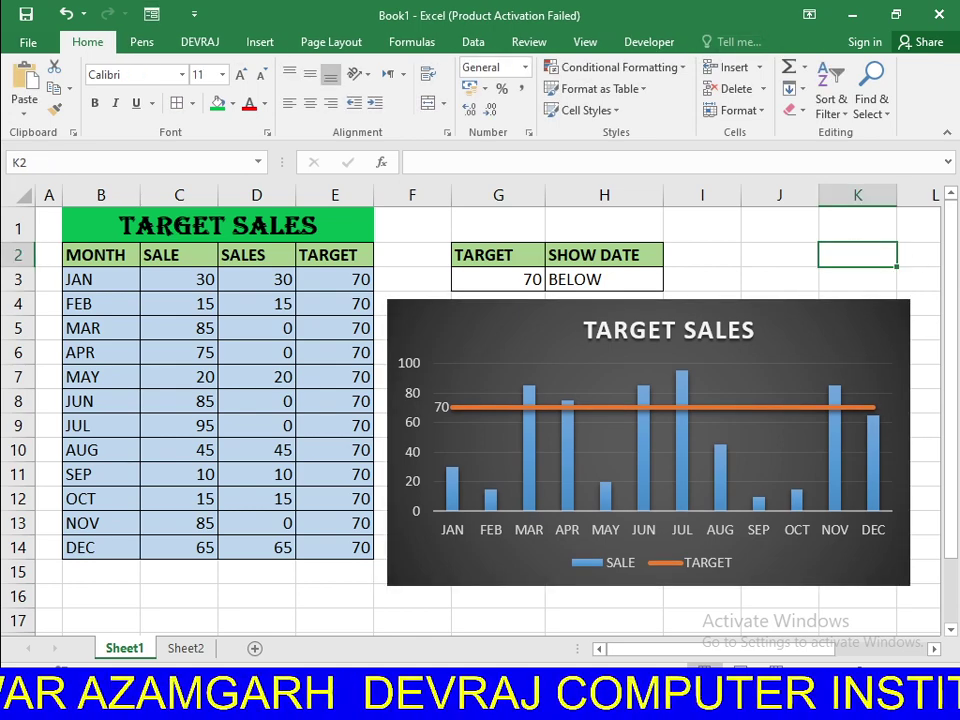